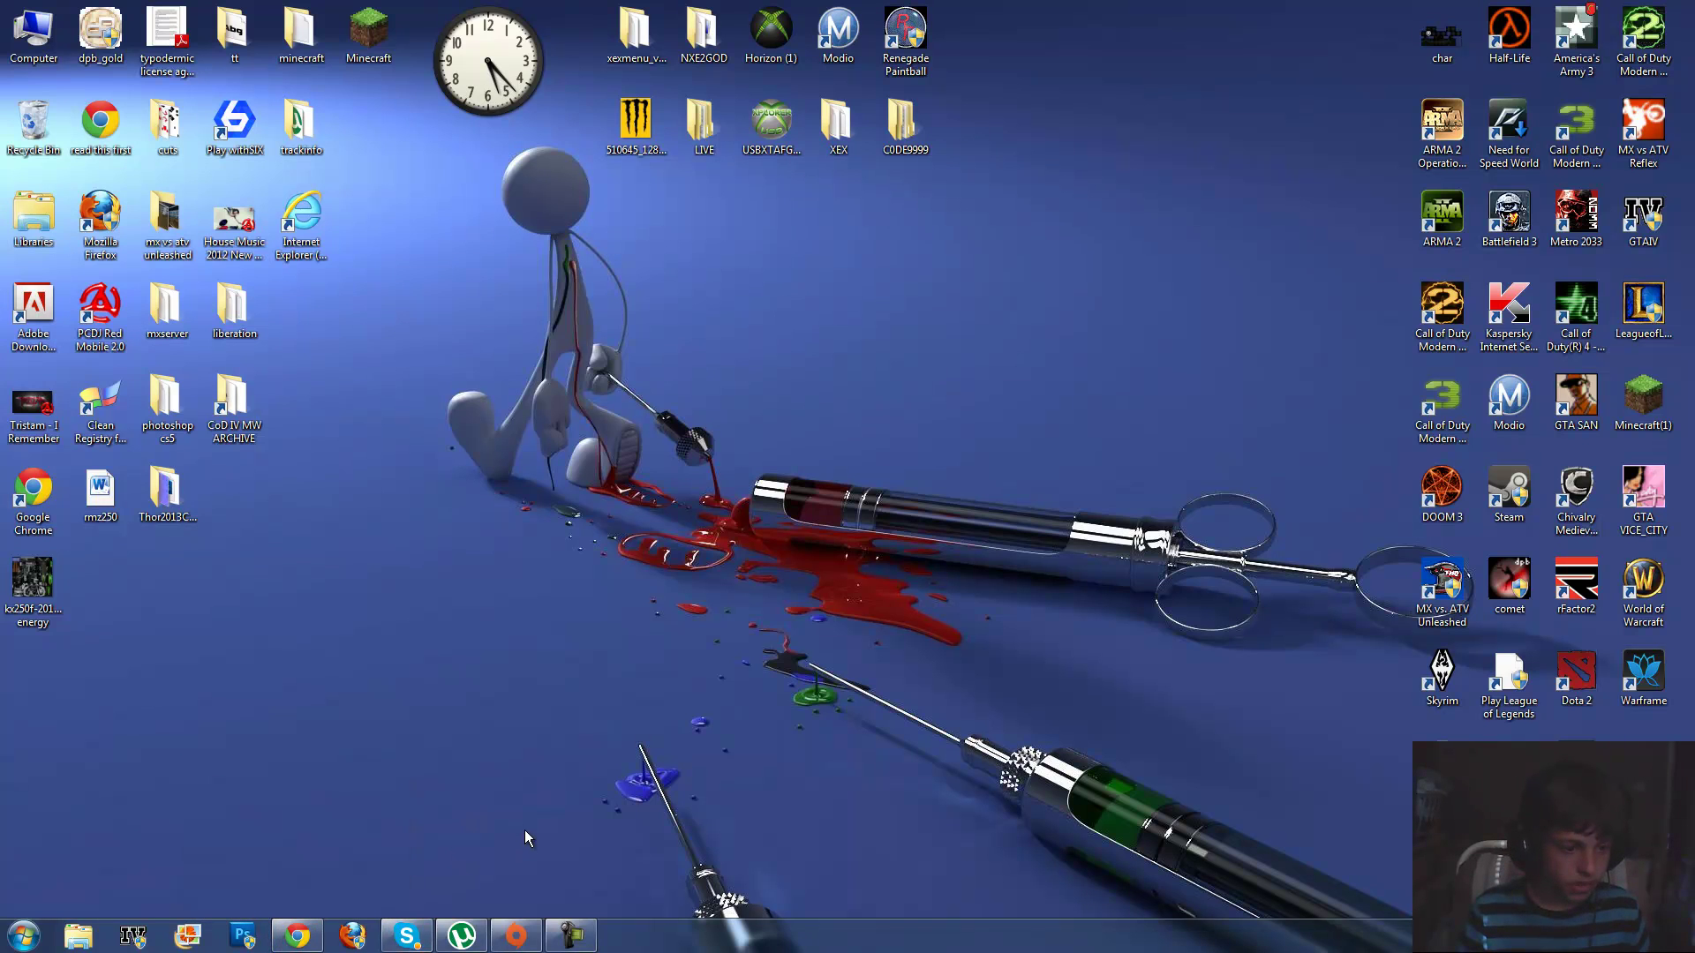
Launch Adobe Photoshop CS5 from the taskbar
{"action": "left_click", "coordinate": [245, 935]}
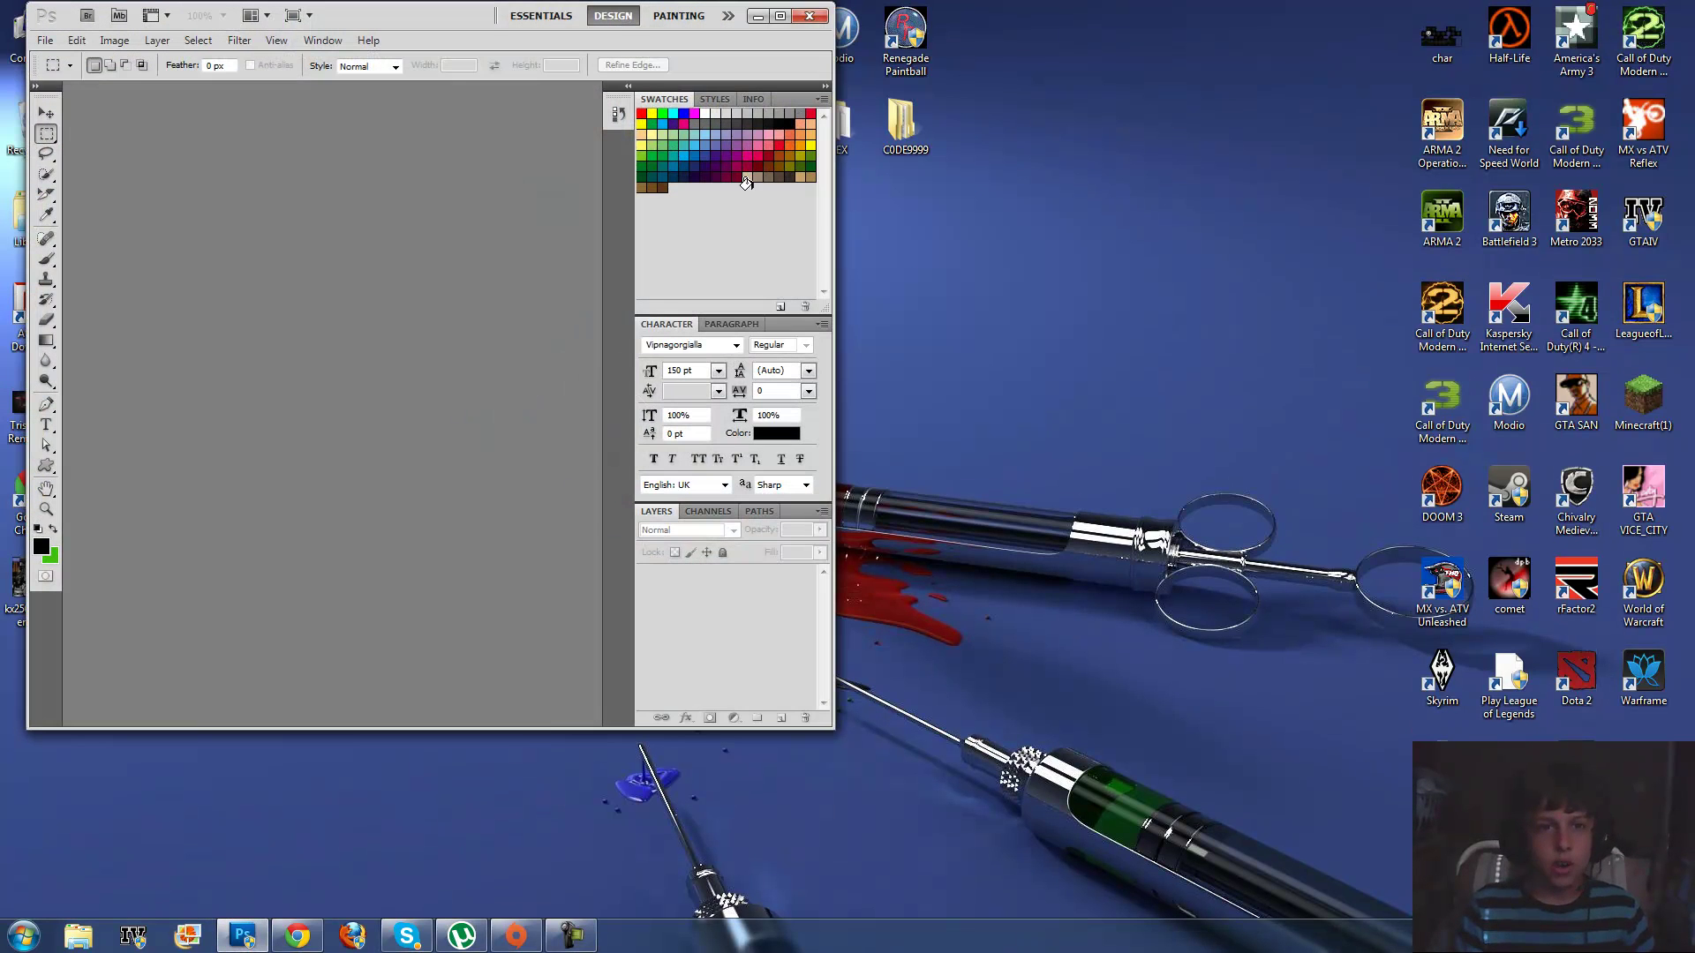
Maximize the empty Photoshop workspace, then minimize it back to the desktop
{"action": "left_click", "coordinate": [780, 16]}
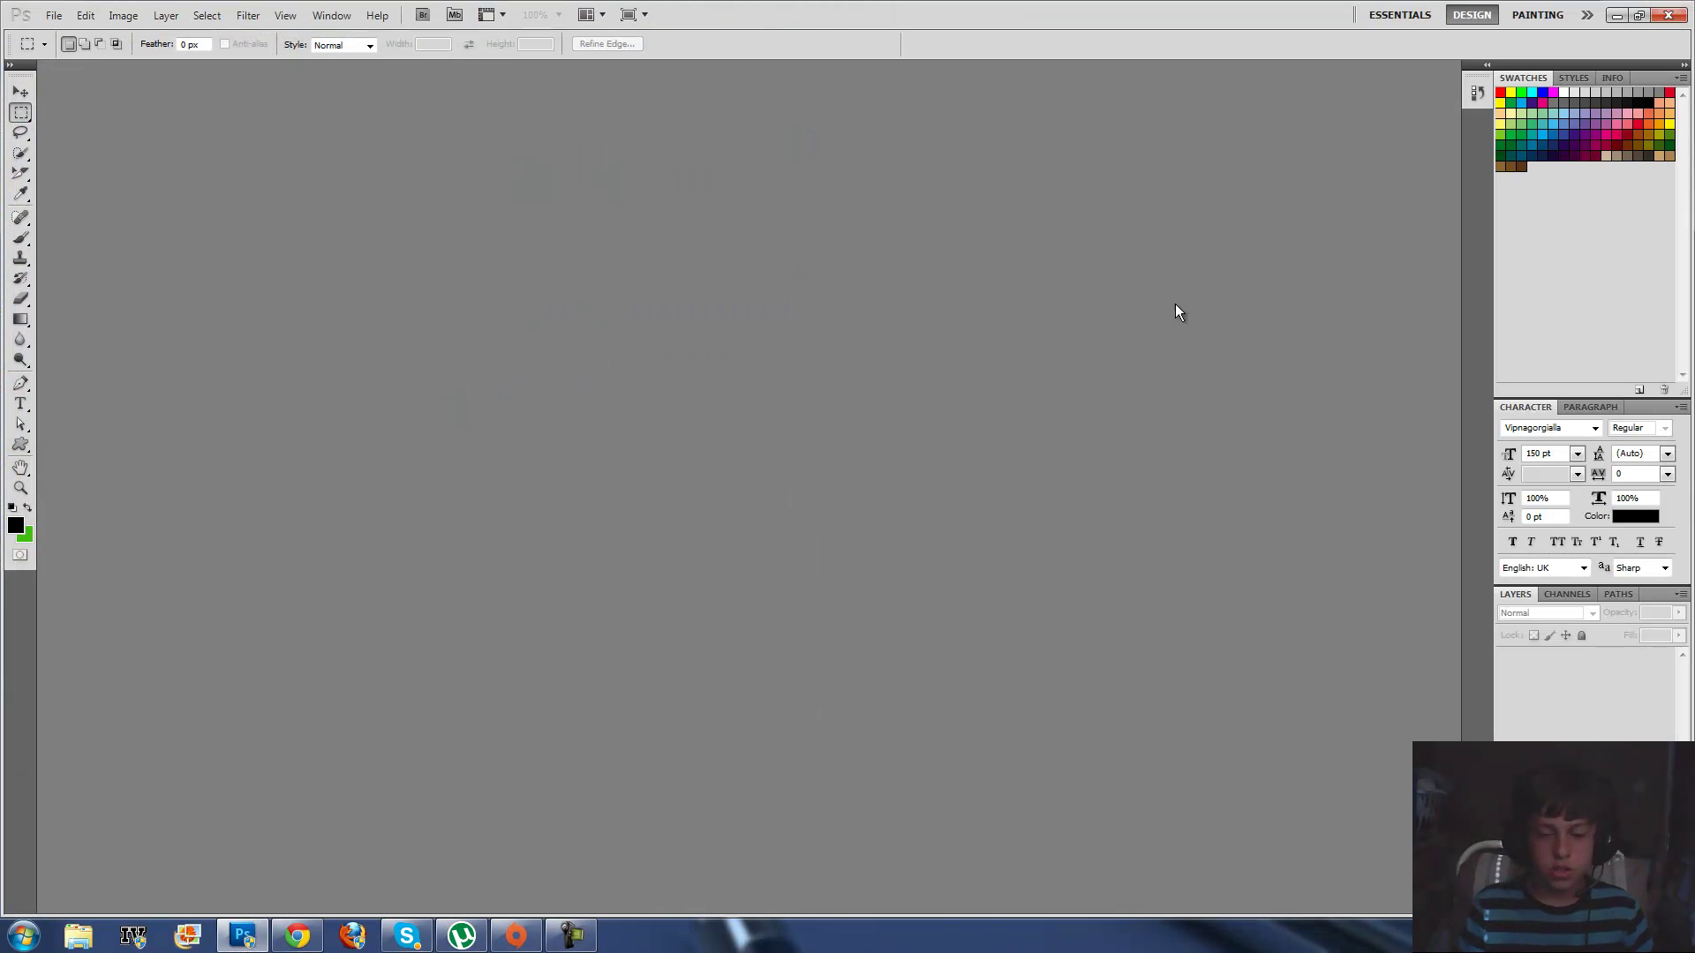
{"action": "left_click", "coordinate": [572, 936]}
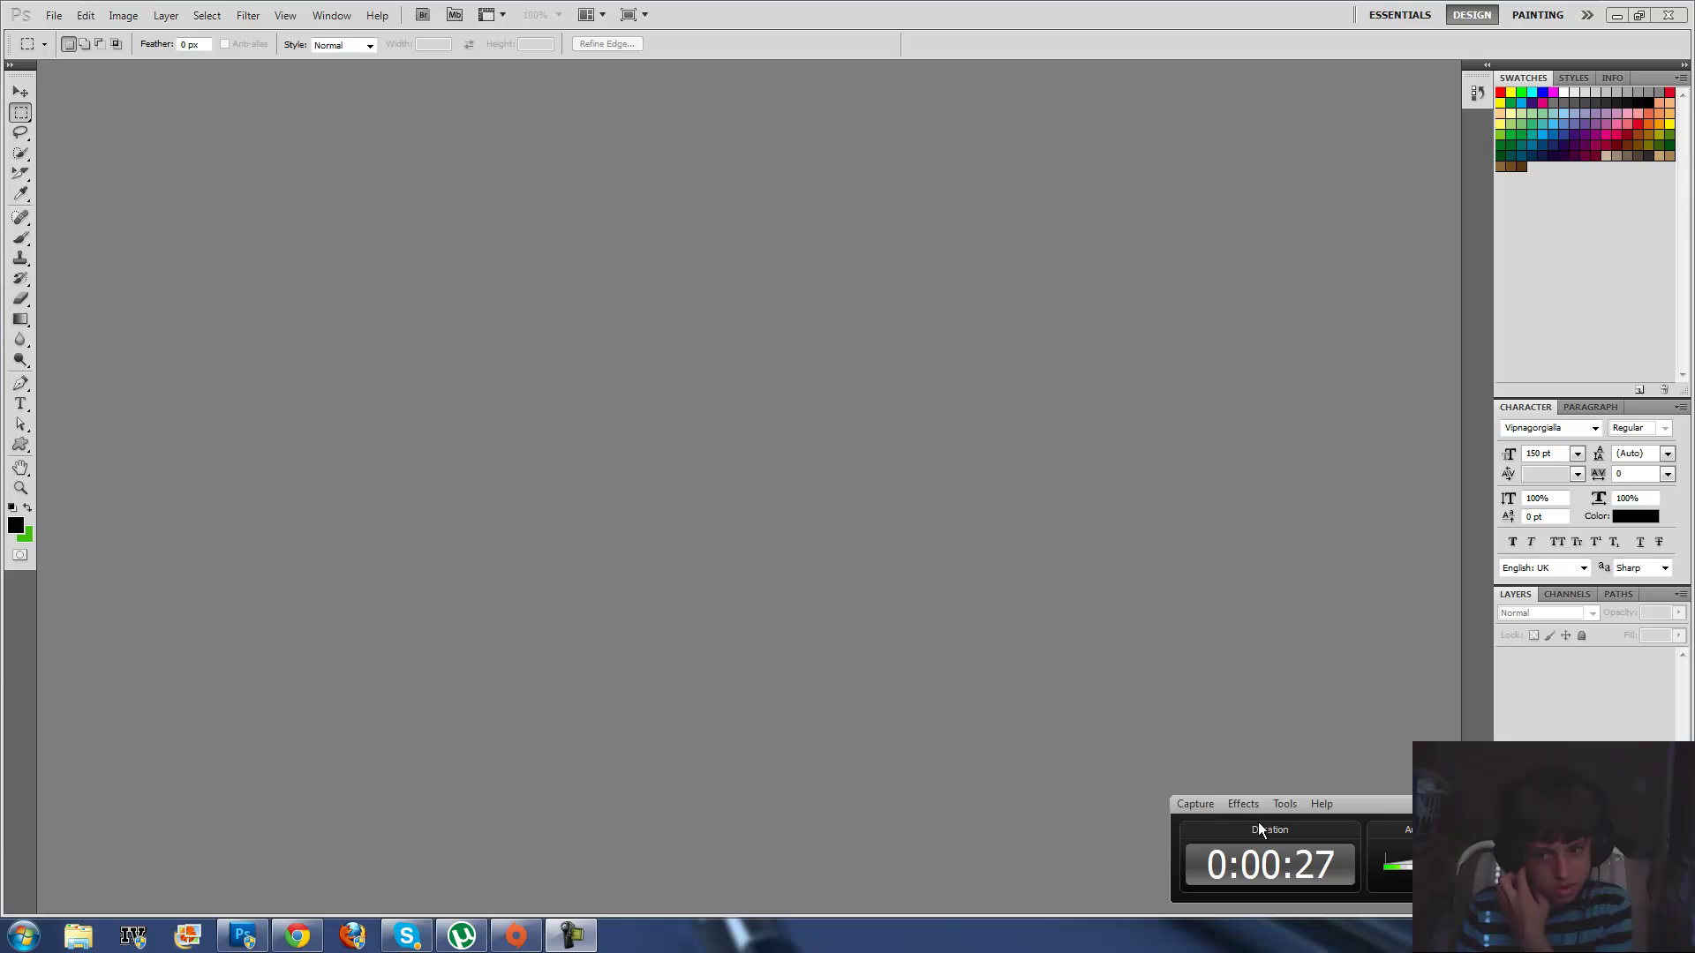
{"action": "left_click", "coordinate": [1197, 805]}
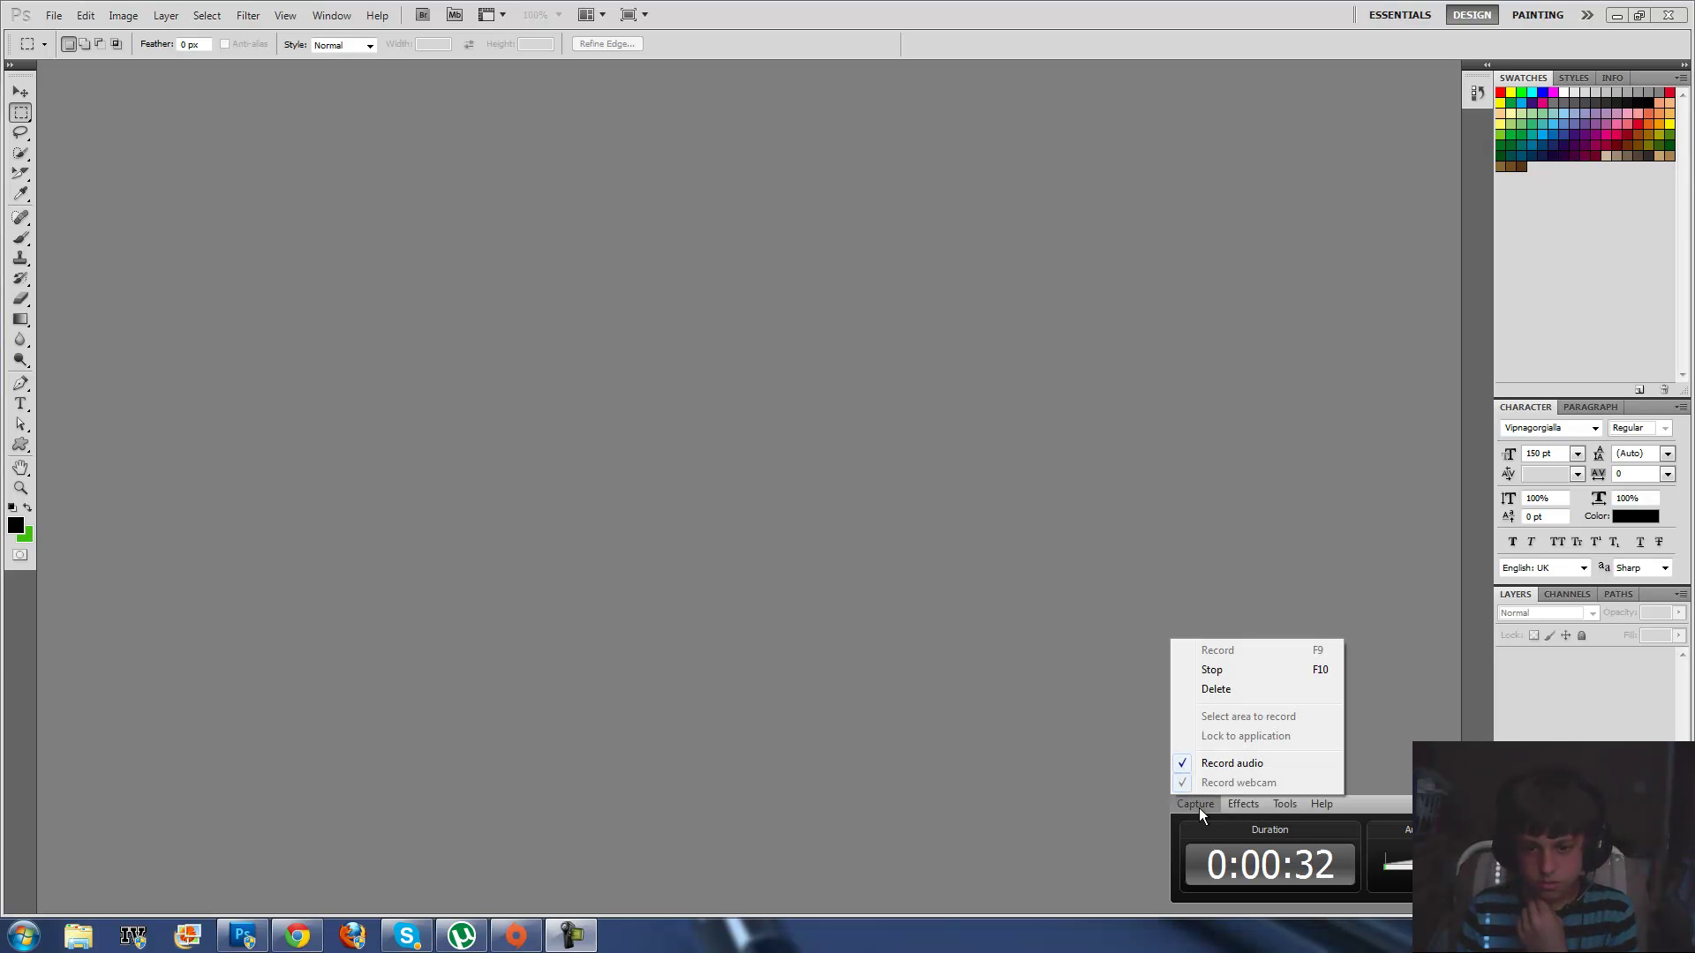
{"action": "left_click", "coordinate": [1199, 806]}
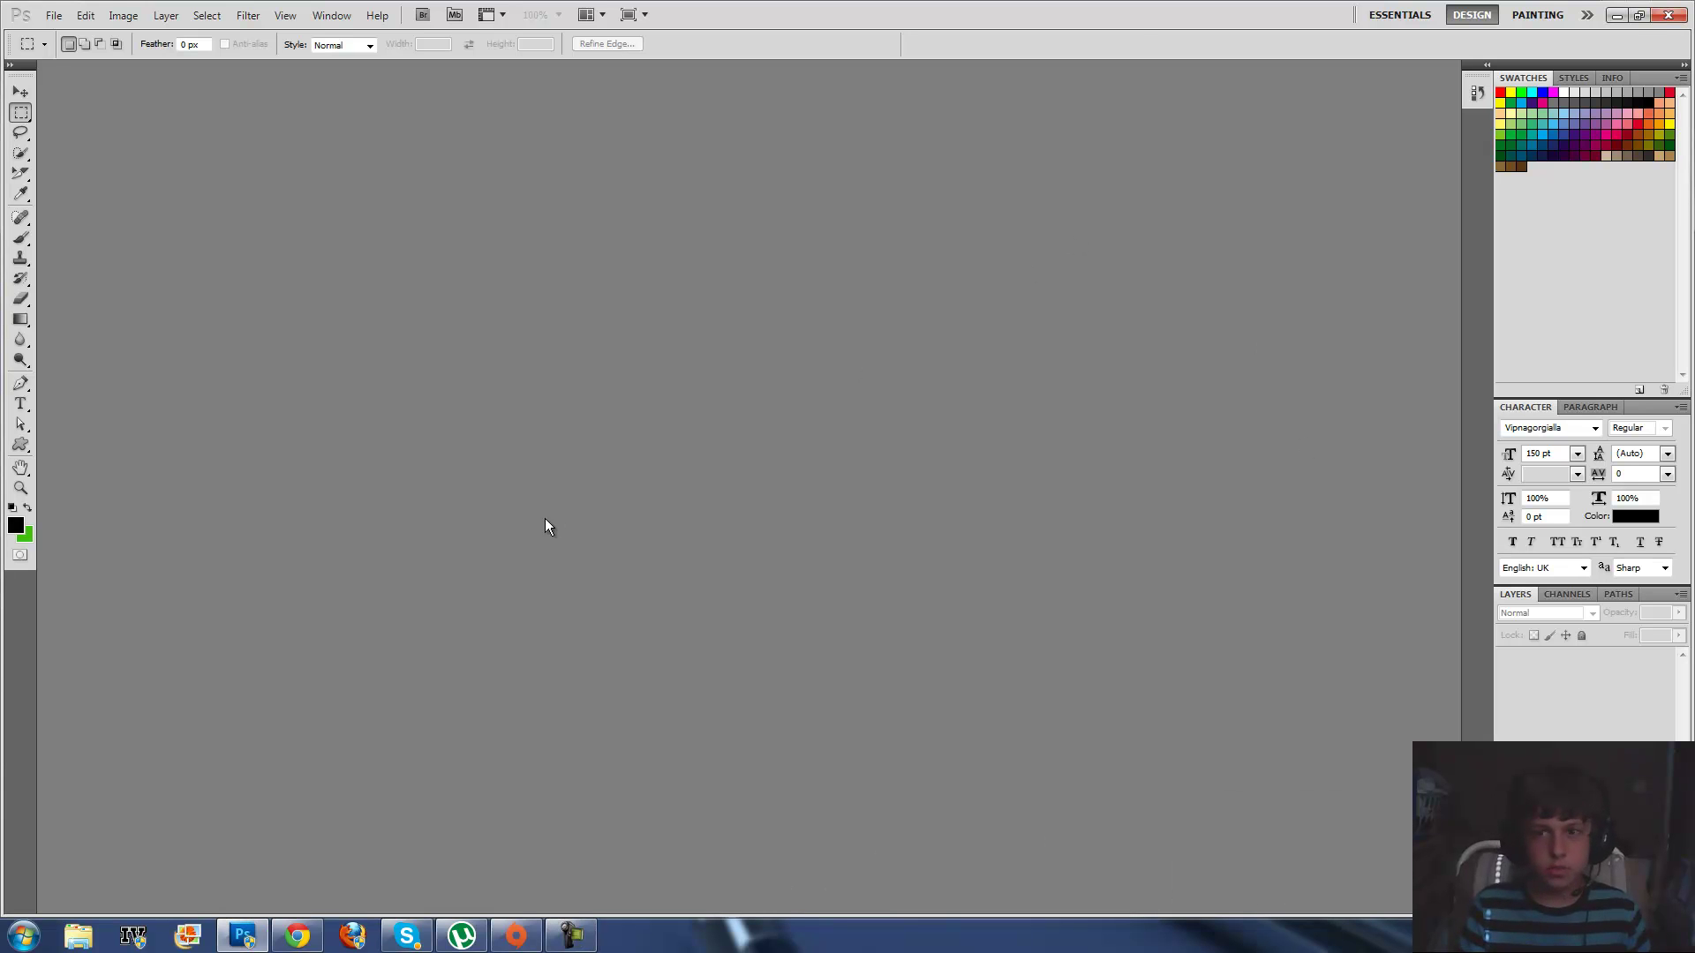
{"action": "left_click", "coordinate": [1620, 17]}
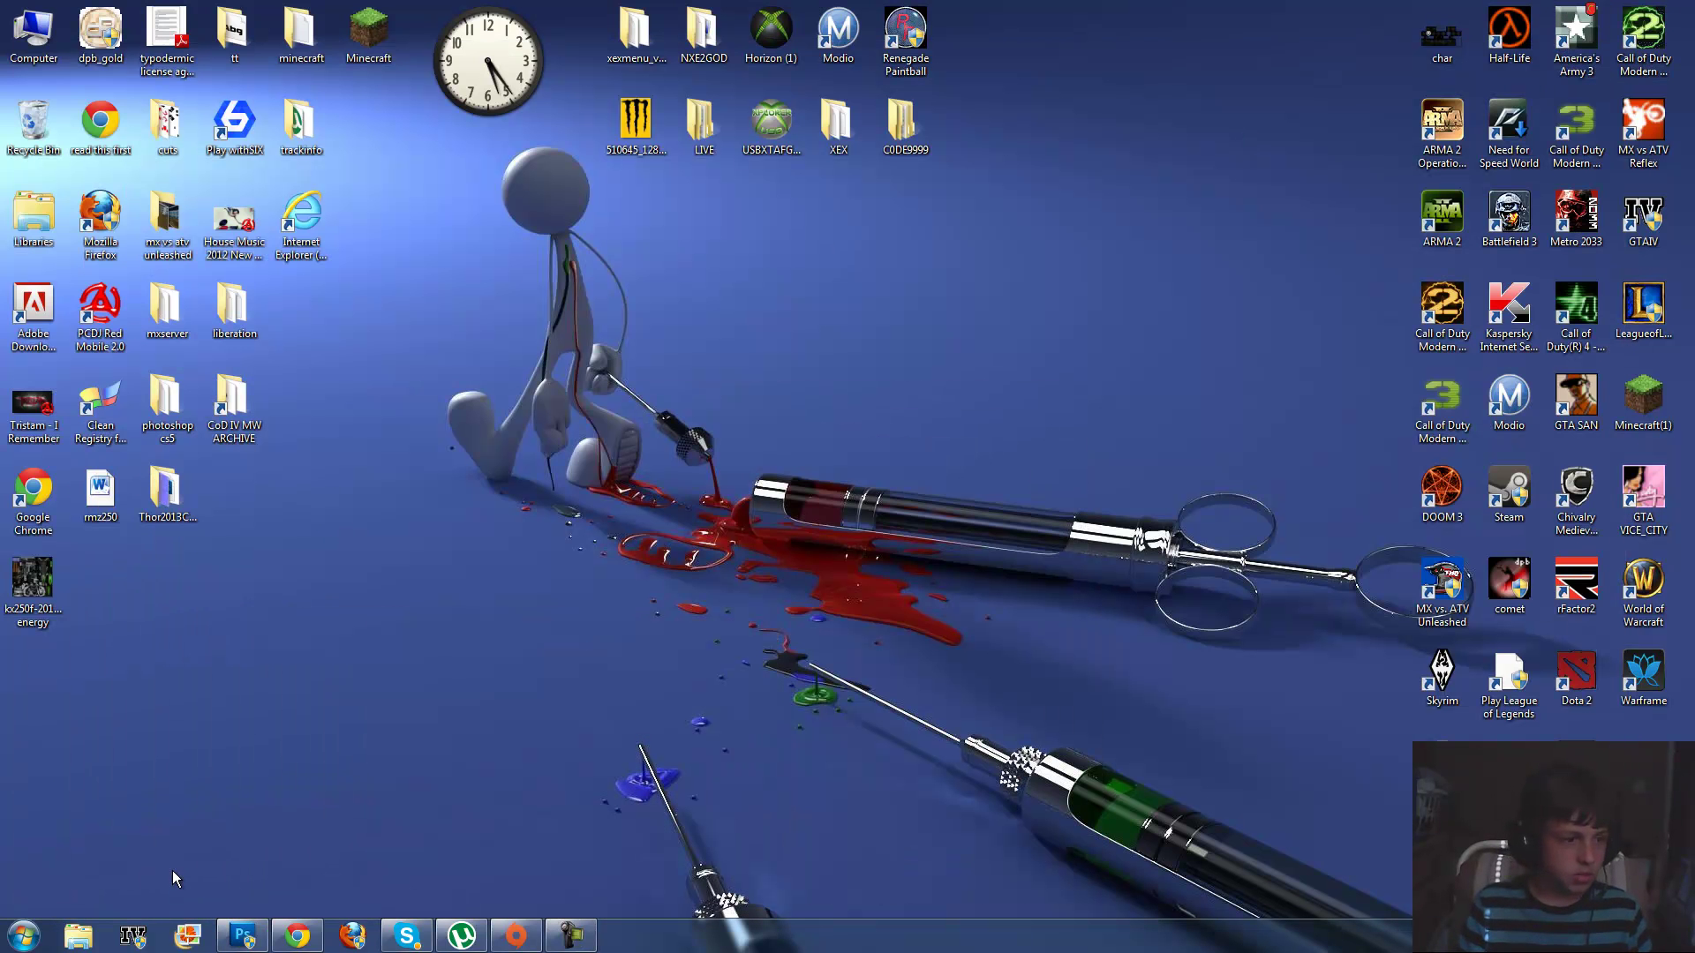
{"action": "double_click", "coordinate": [33, 580]}
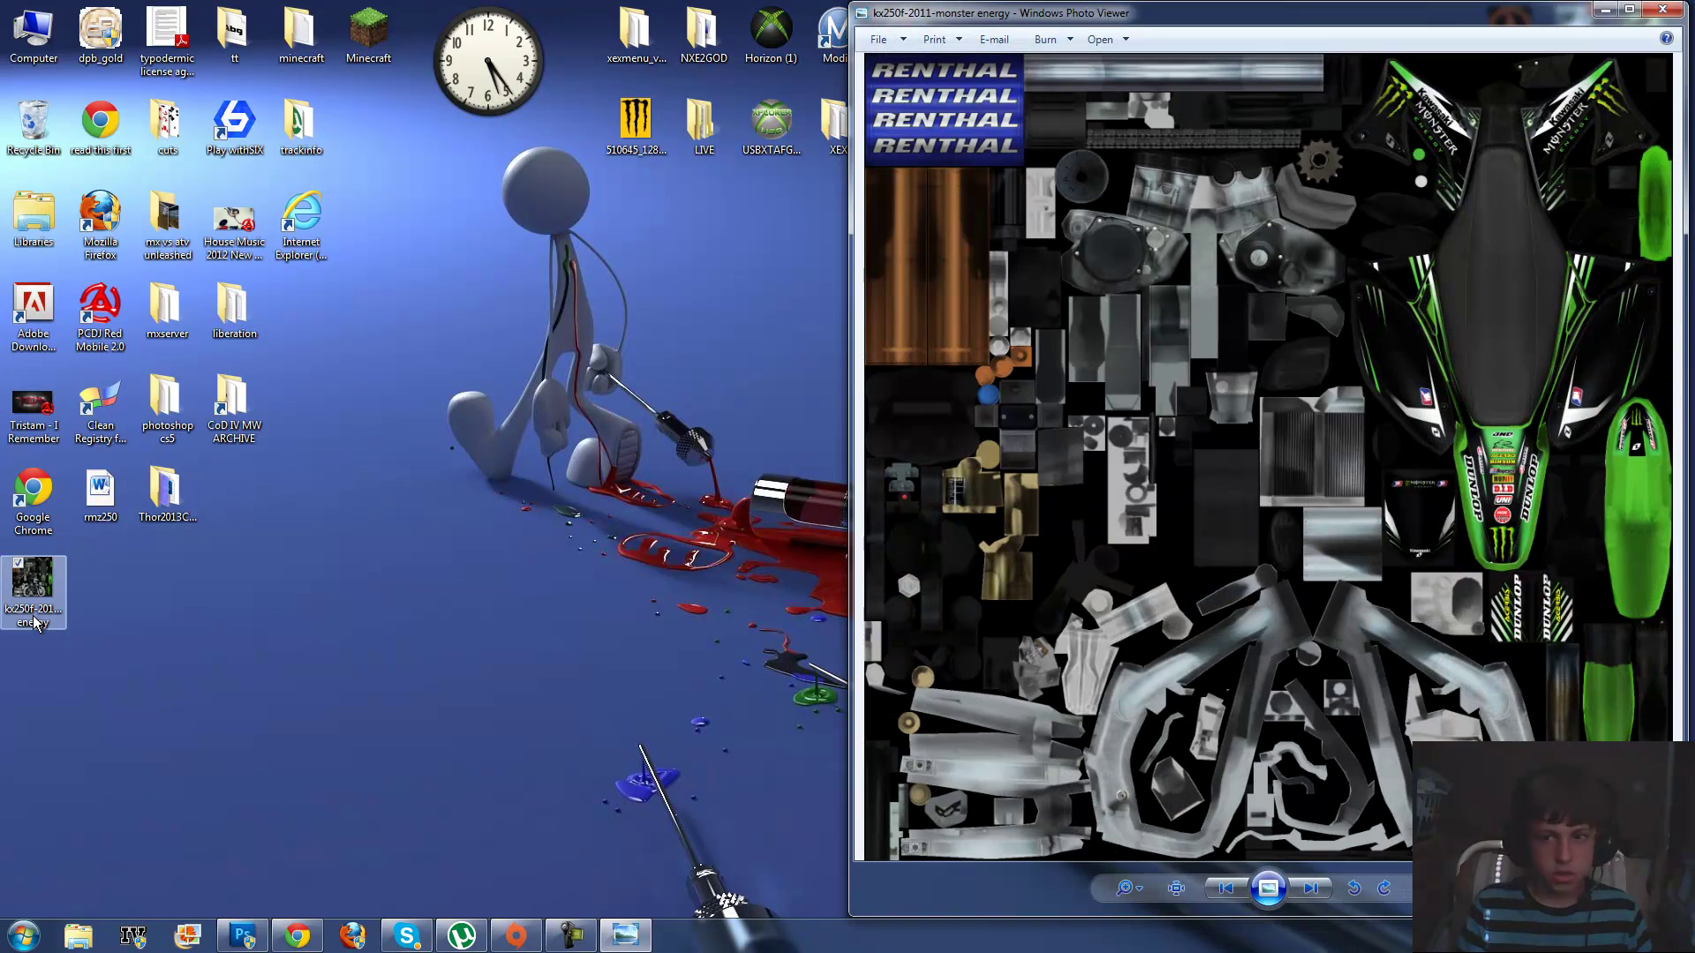
{"action": "left_click", "coordinate": [1628, 10]}
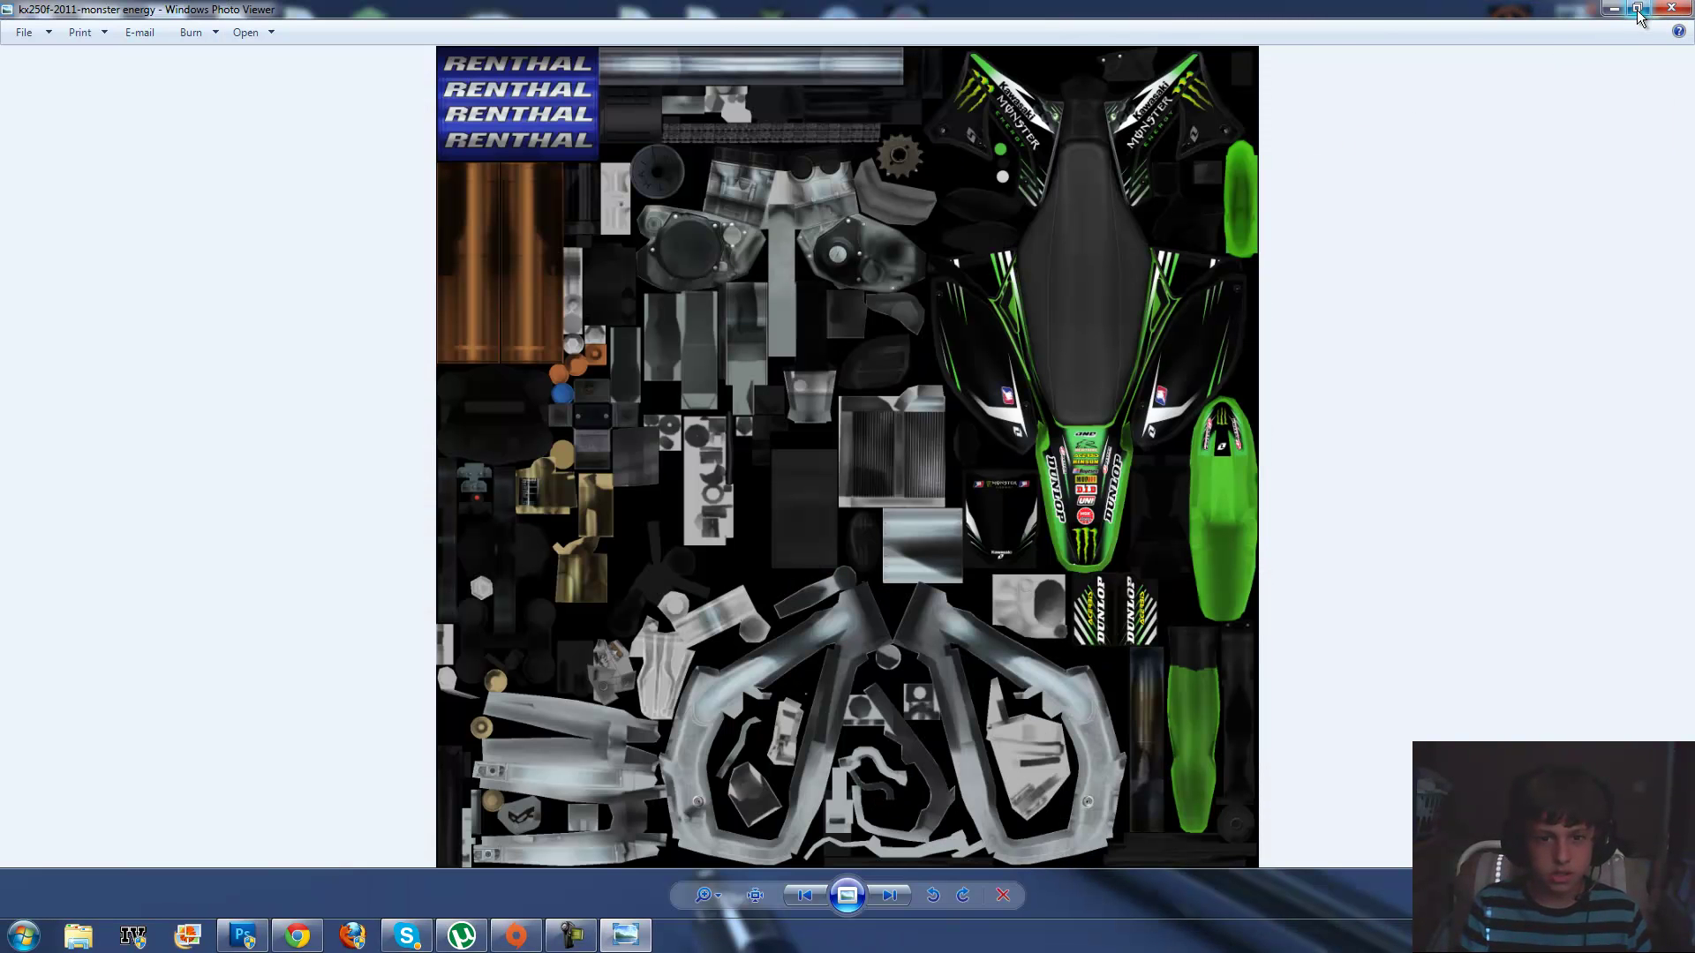
{"action": "left_click", "coordinate": [1671, 9]}
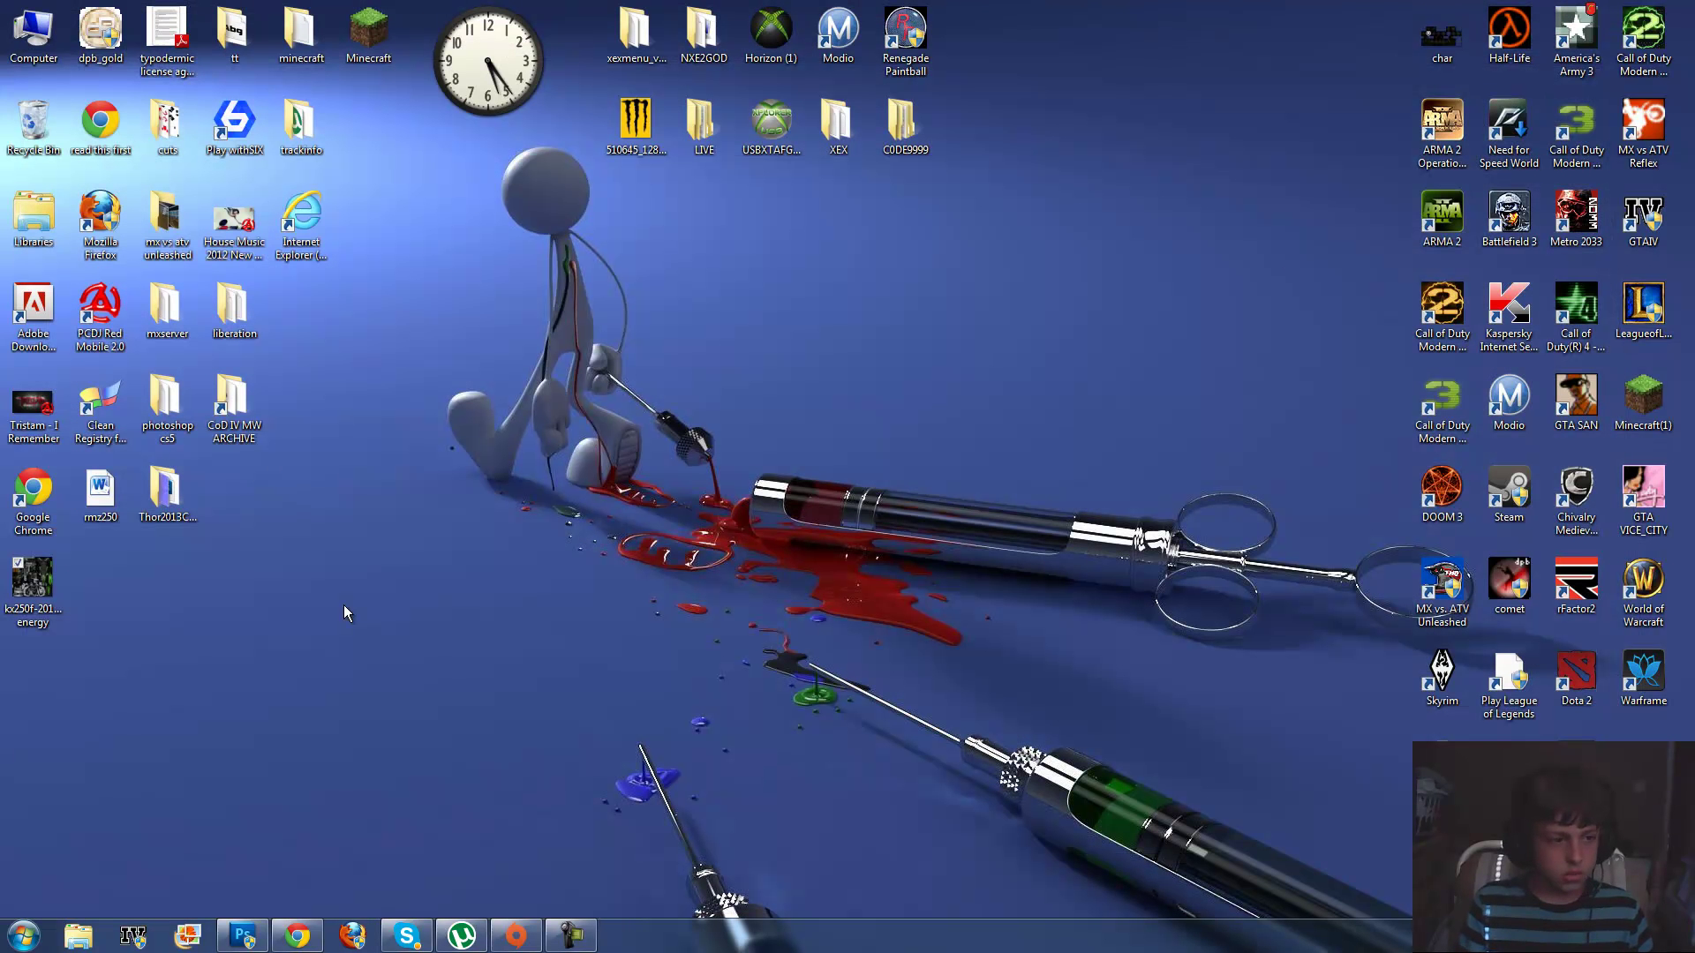
{"action": "left_click", "coordinate": [35, 600]}
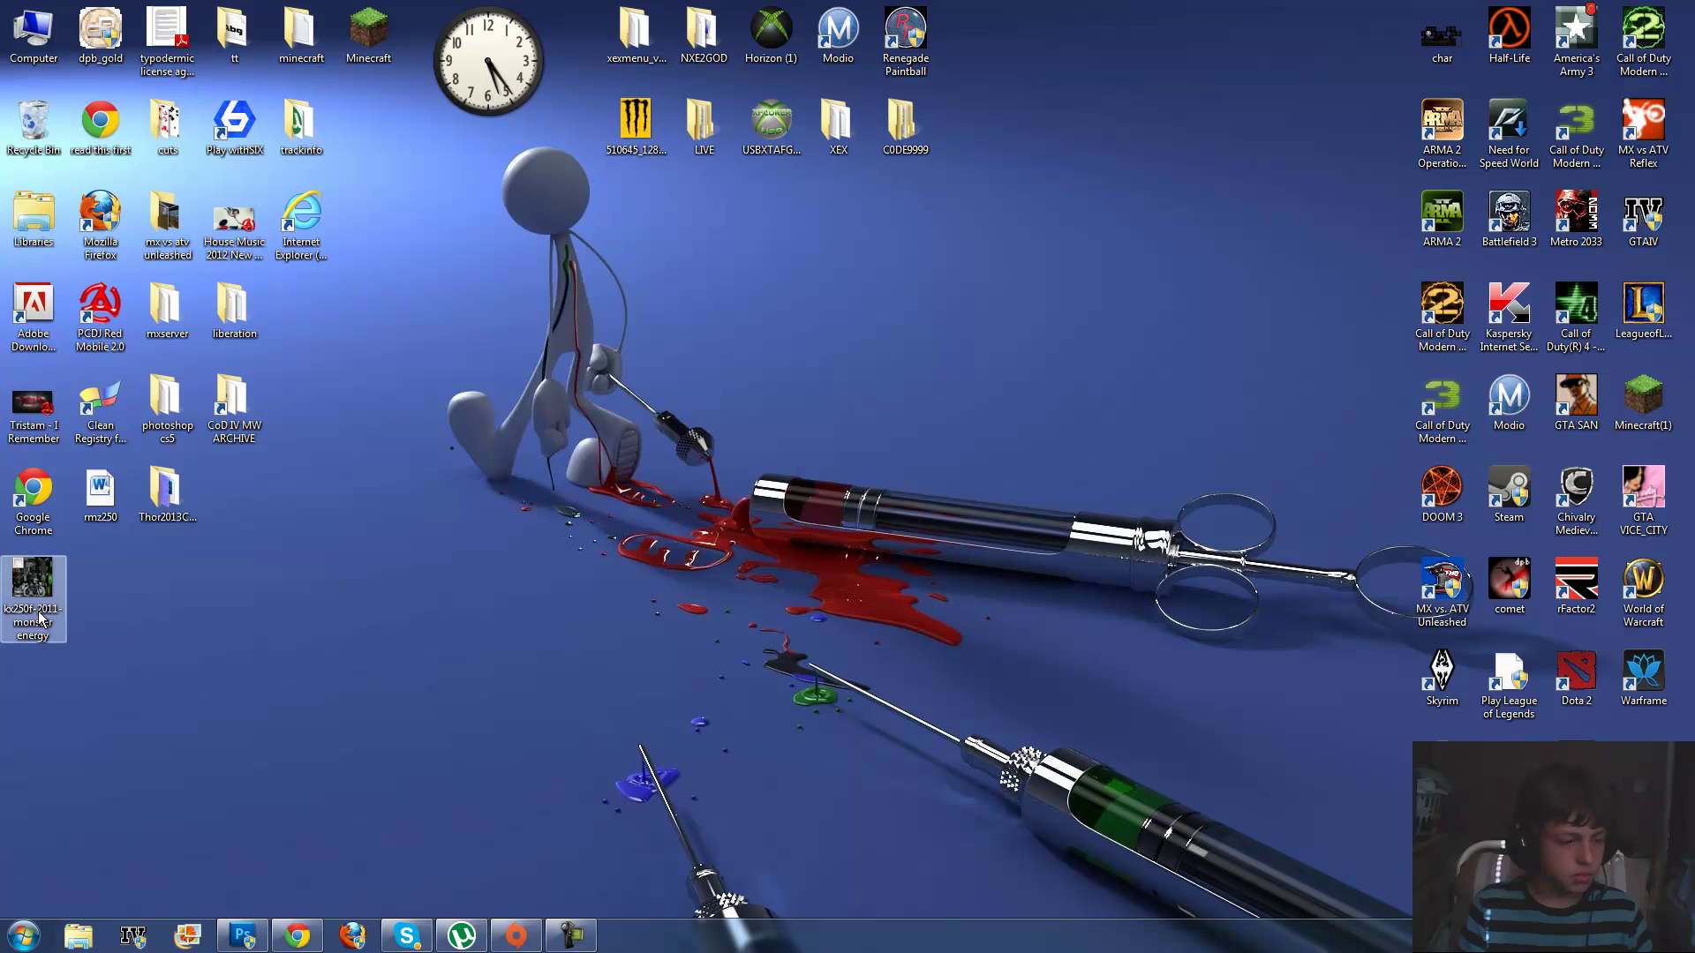
{"action": "left_click", "coordinate": [50, 650]}
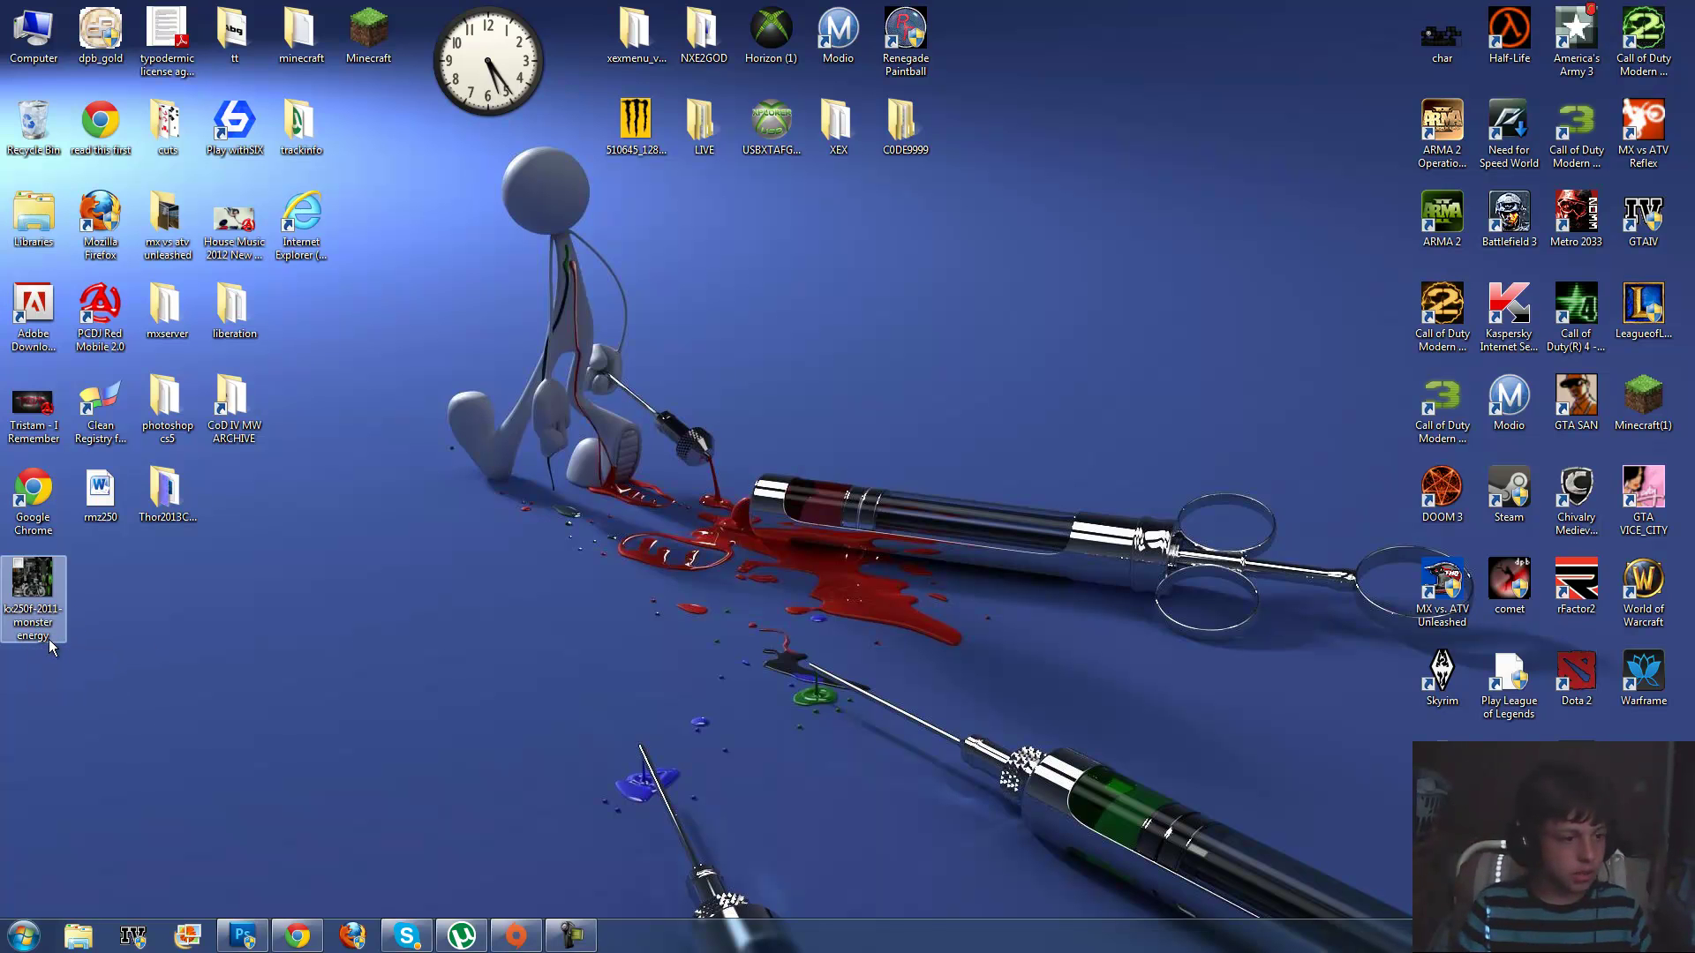
Open kx250f-2011-monster energy.png from the desktop with Adobe Photoshop CS5
{"action": "right_click", "coordinate": [40, 595]}
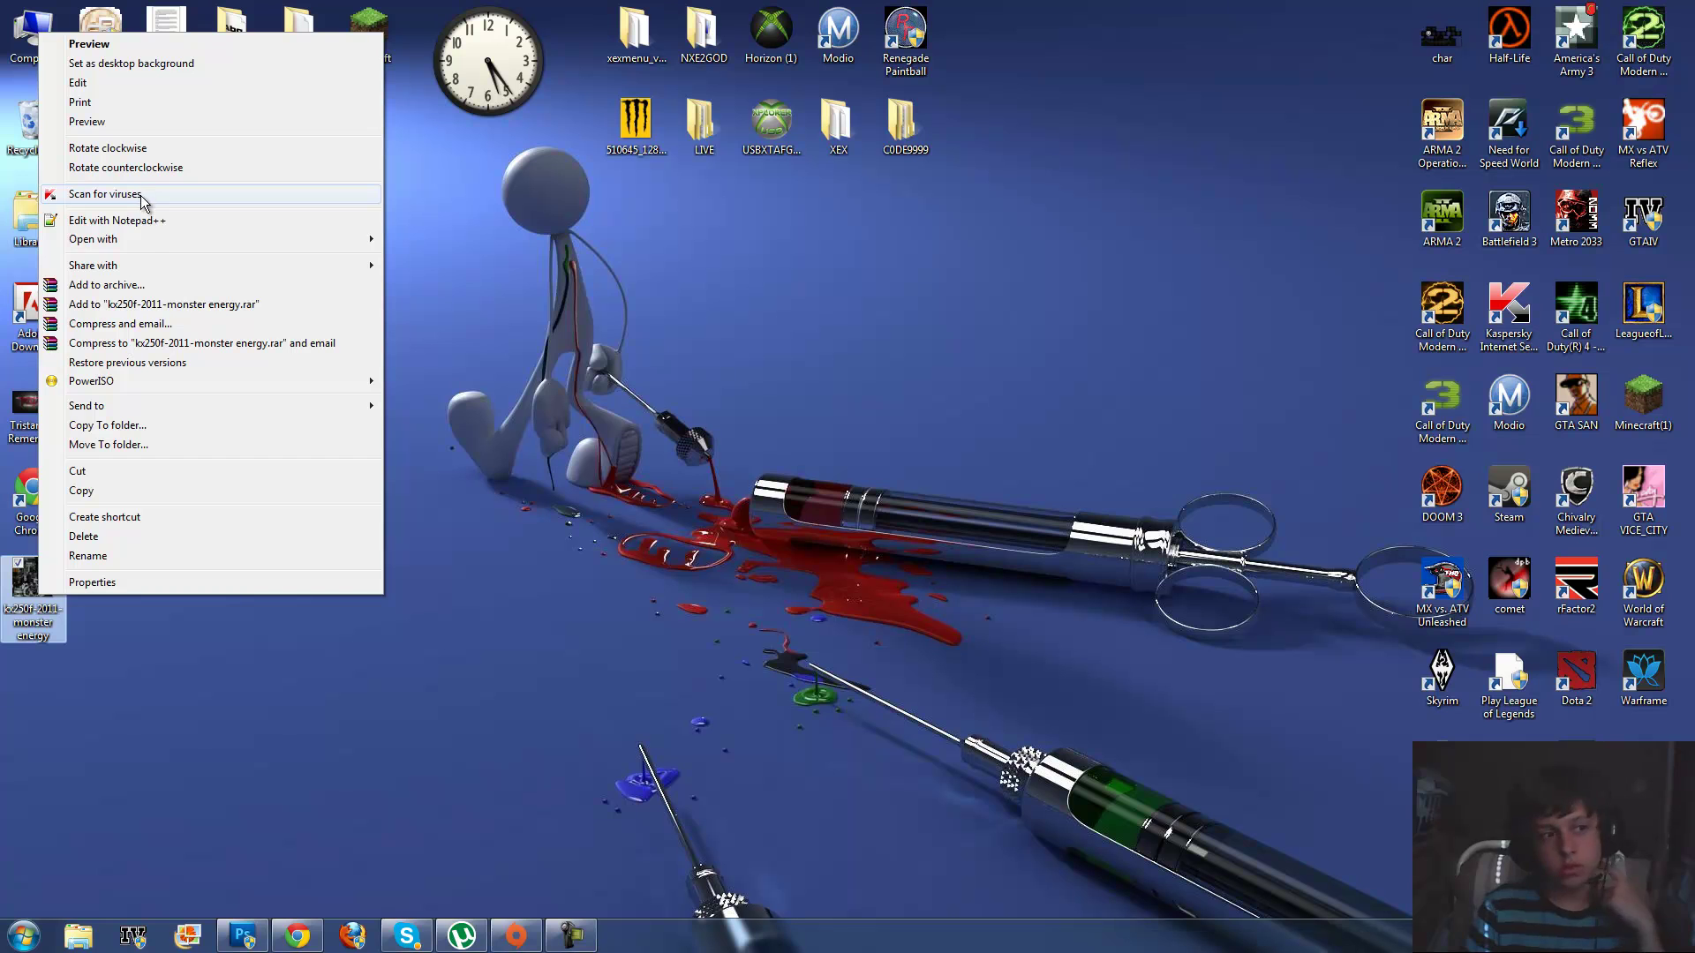
{"action": "mouse_move", "coordinate": [145, 232]}
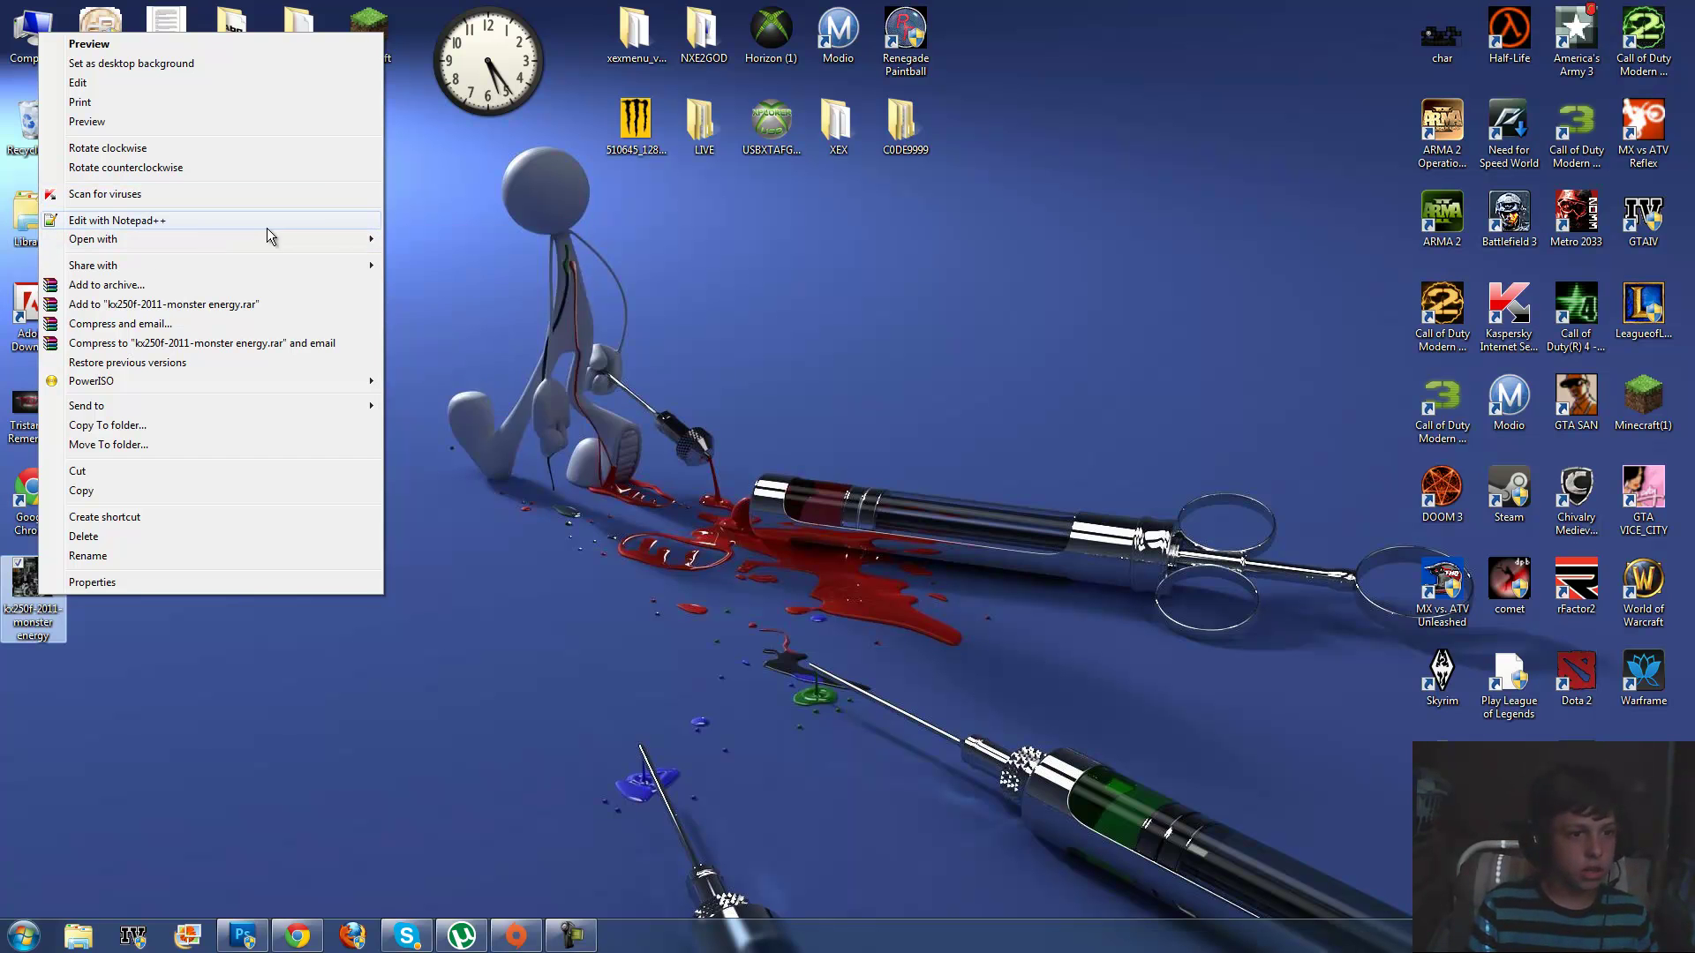
{"action": "left_click", "coordinate": [427, 240]}
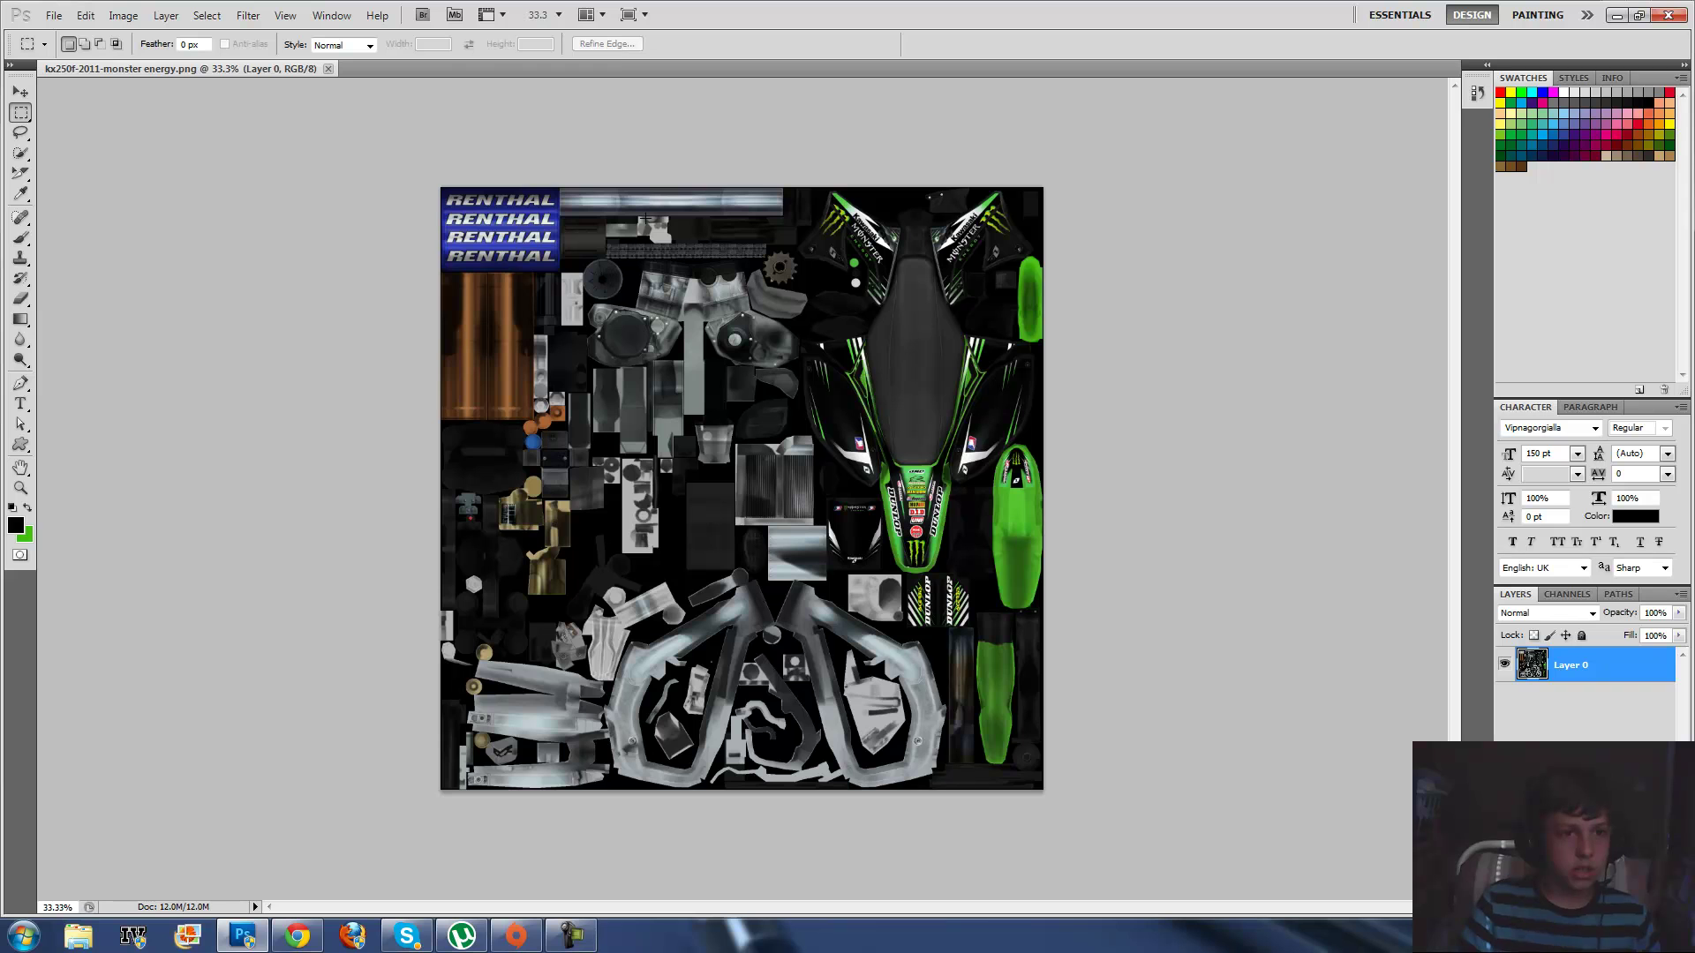
Zoom the bike texture to 100%, then 50%, and scroll to look it over
{"action": "left_click", "coordinate": [557, 14]}
{"action": "left_click", "coordinate": [540, 16]}
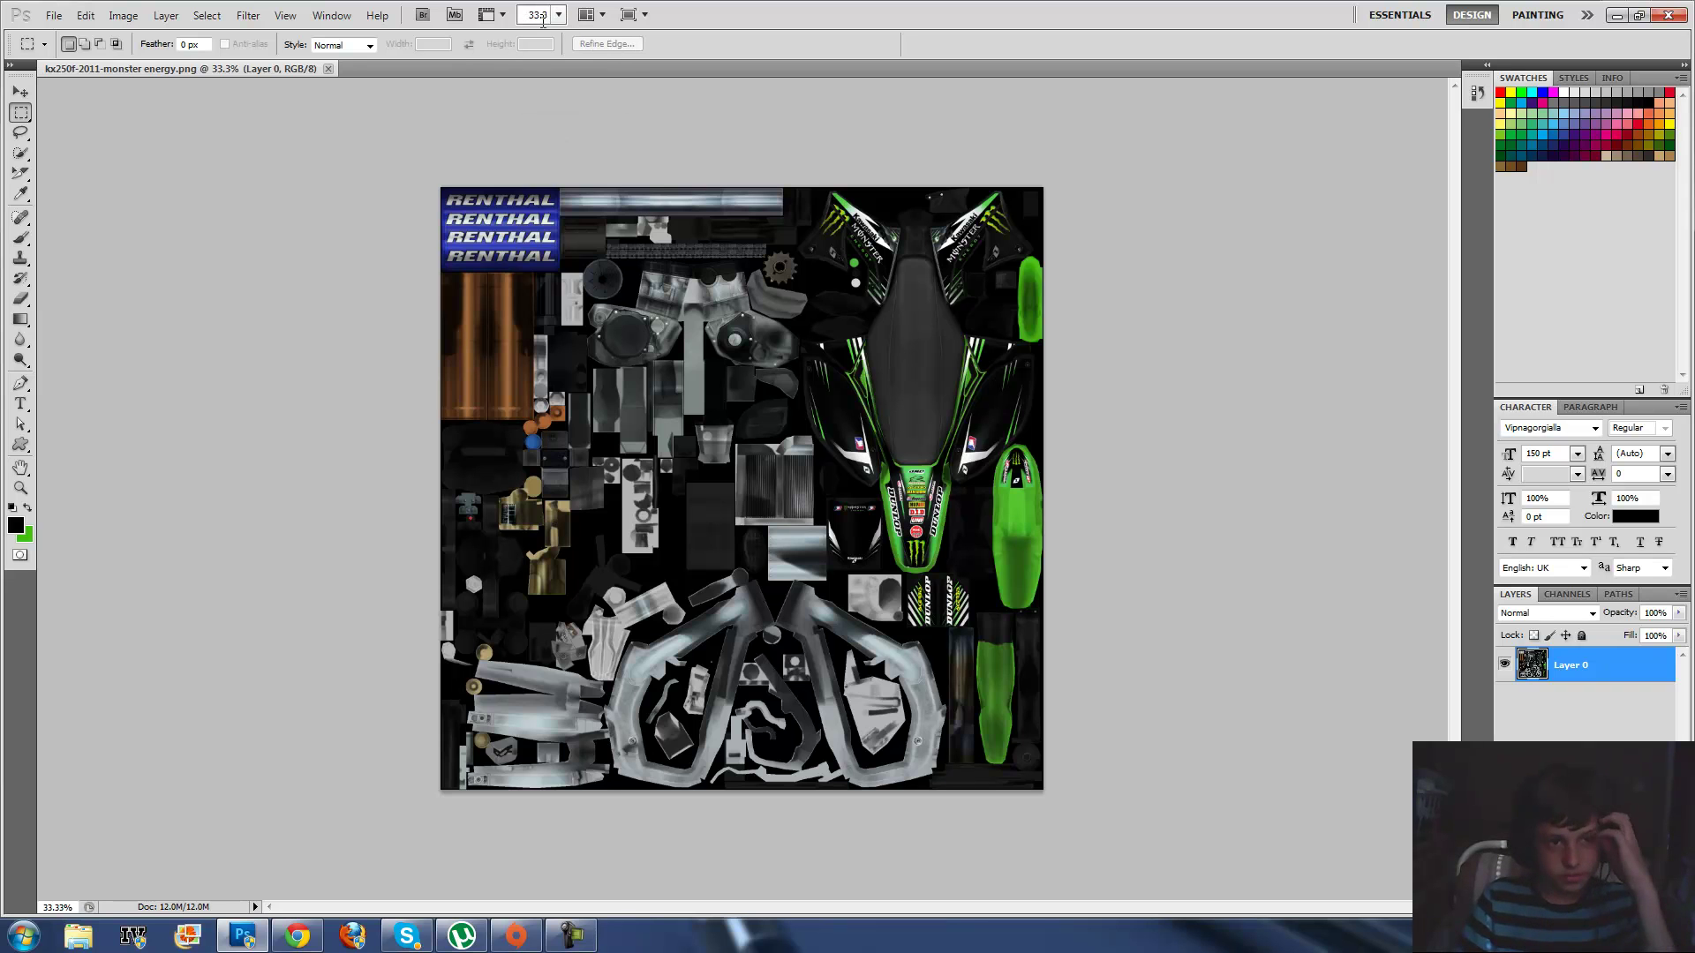
{"action": "left_click", "coordinate": [539, 15]}
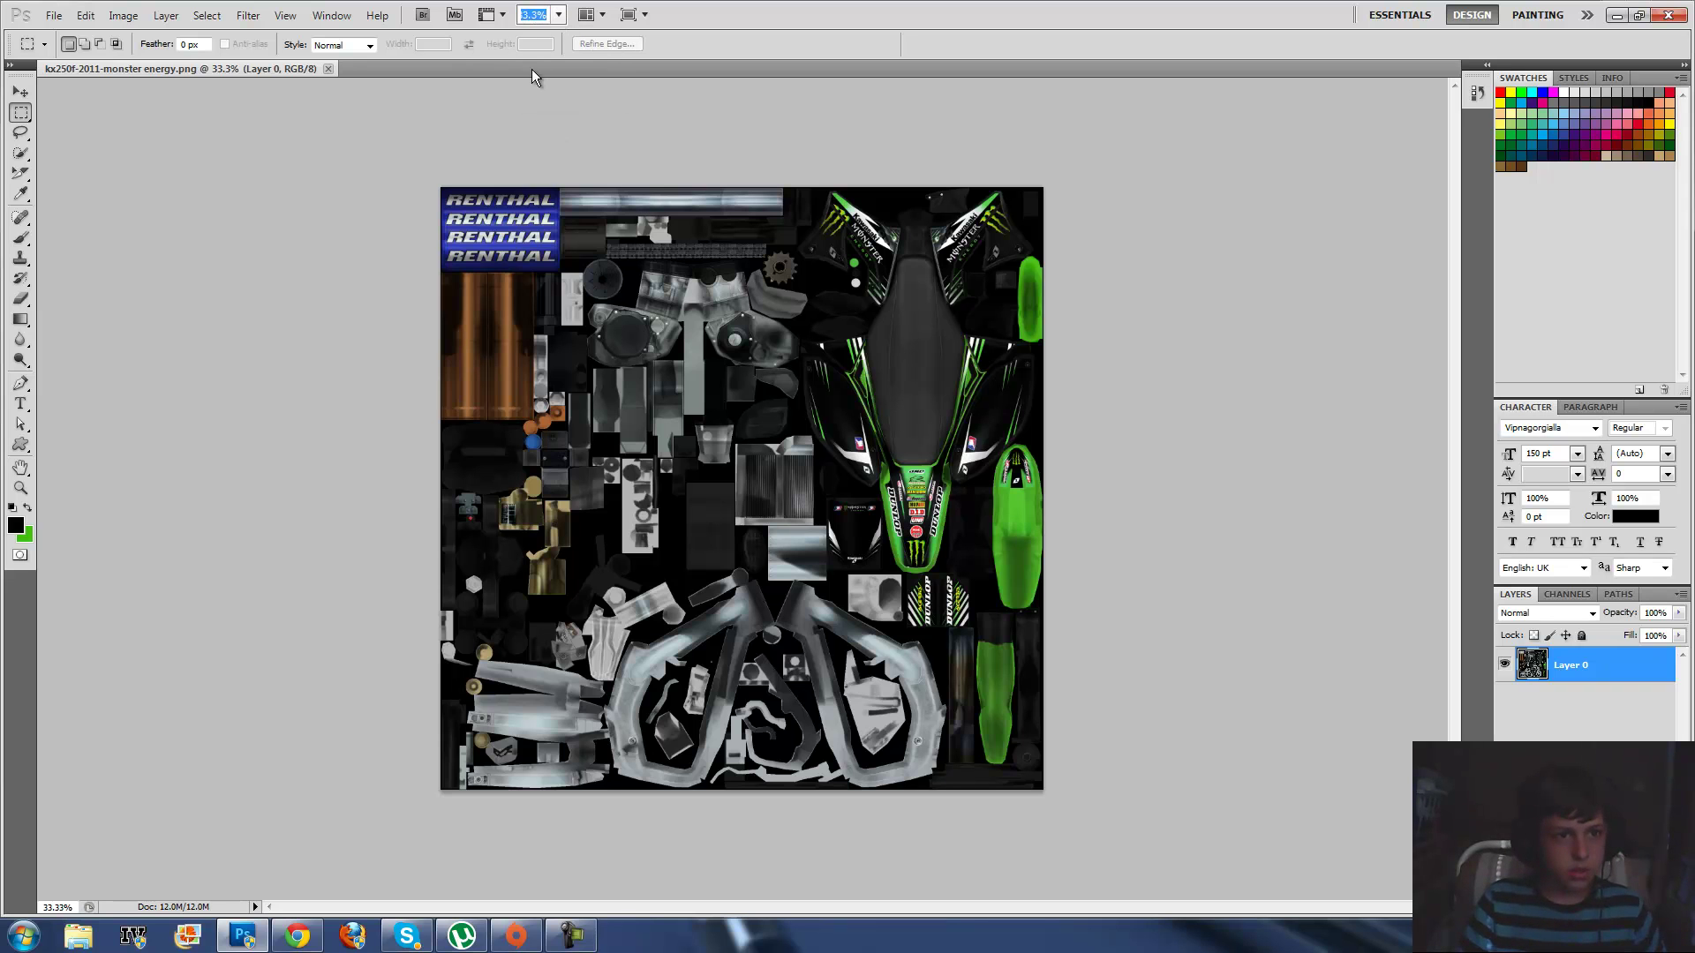
{"action": "left_click", "coordinate": [558, 15]}
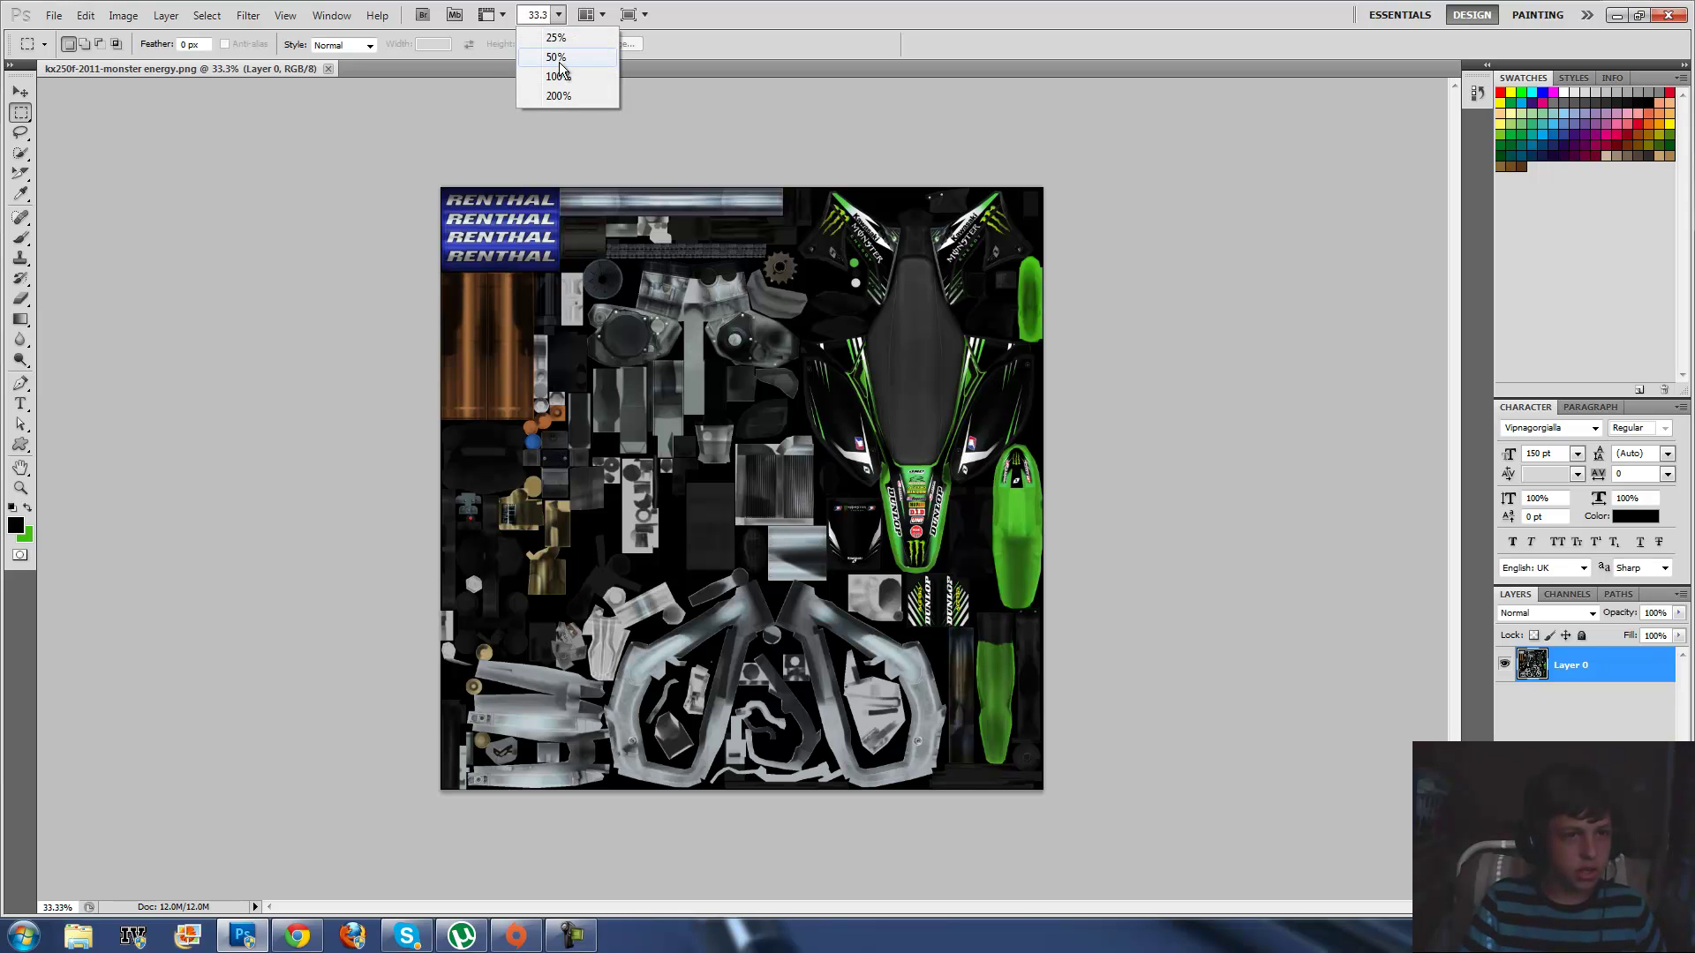
{"action": "left_click", "coordinate": [558, 76]}
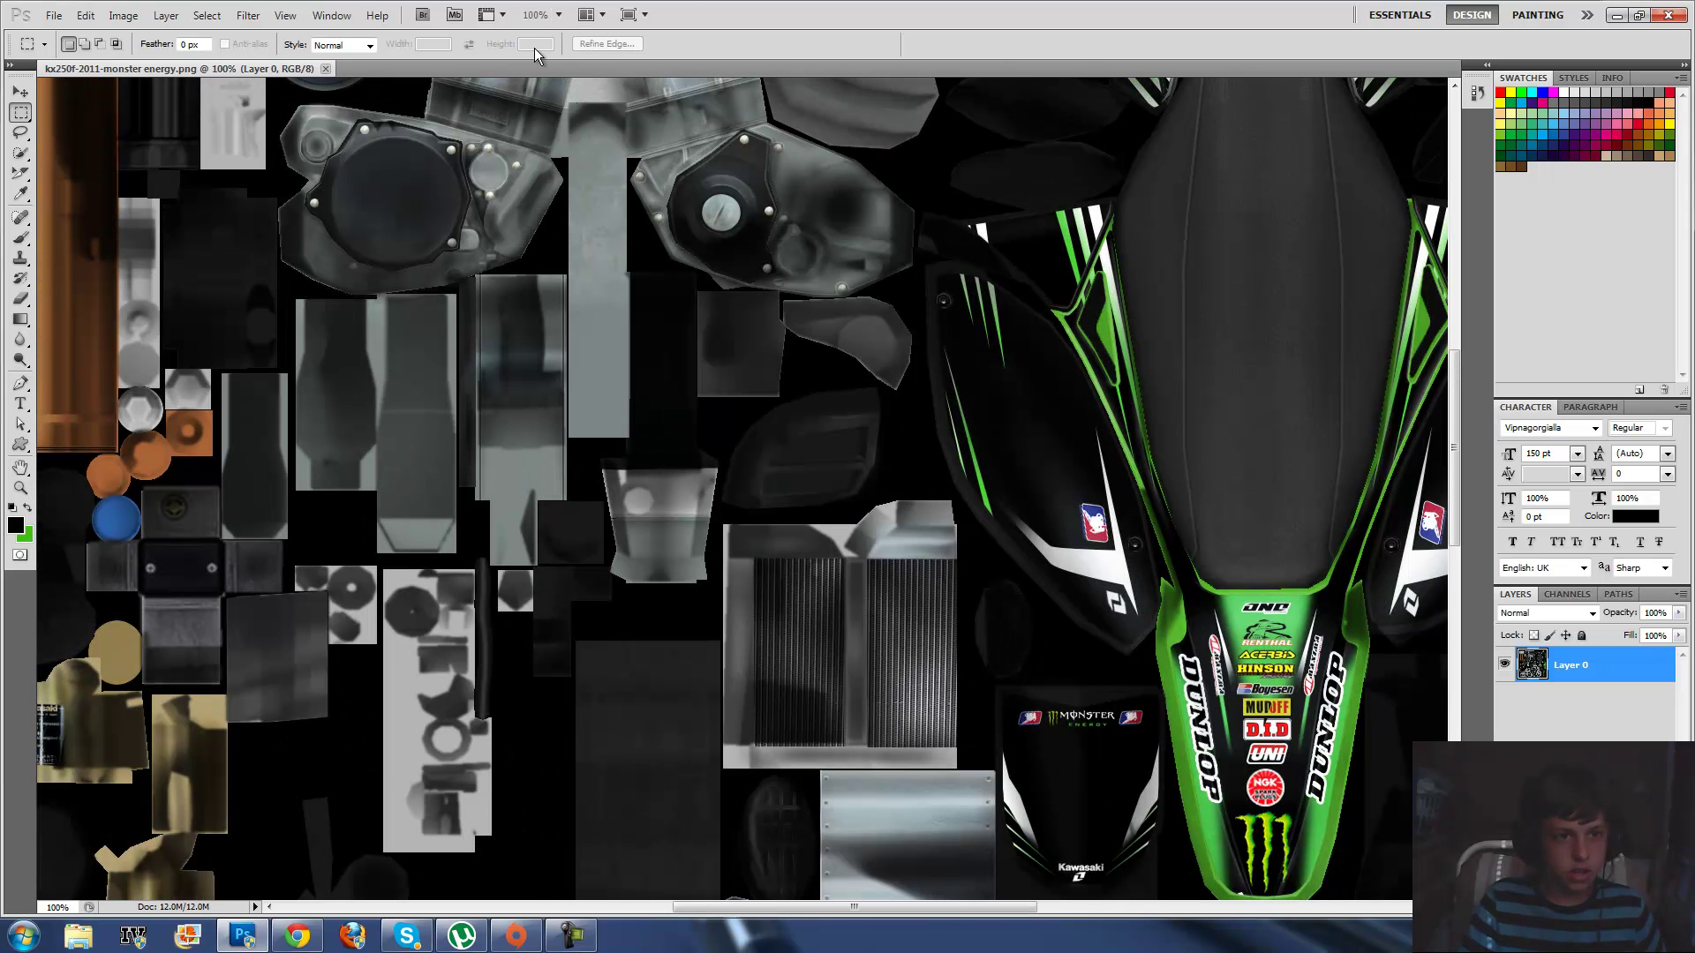
{"action": "left_click", "coordinate": [558, 14]}
{"action": "left_click", "coordinate": [558, 61]}
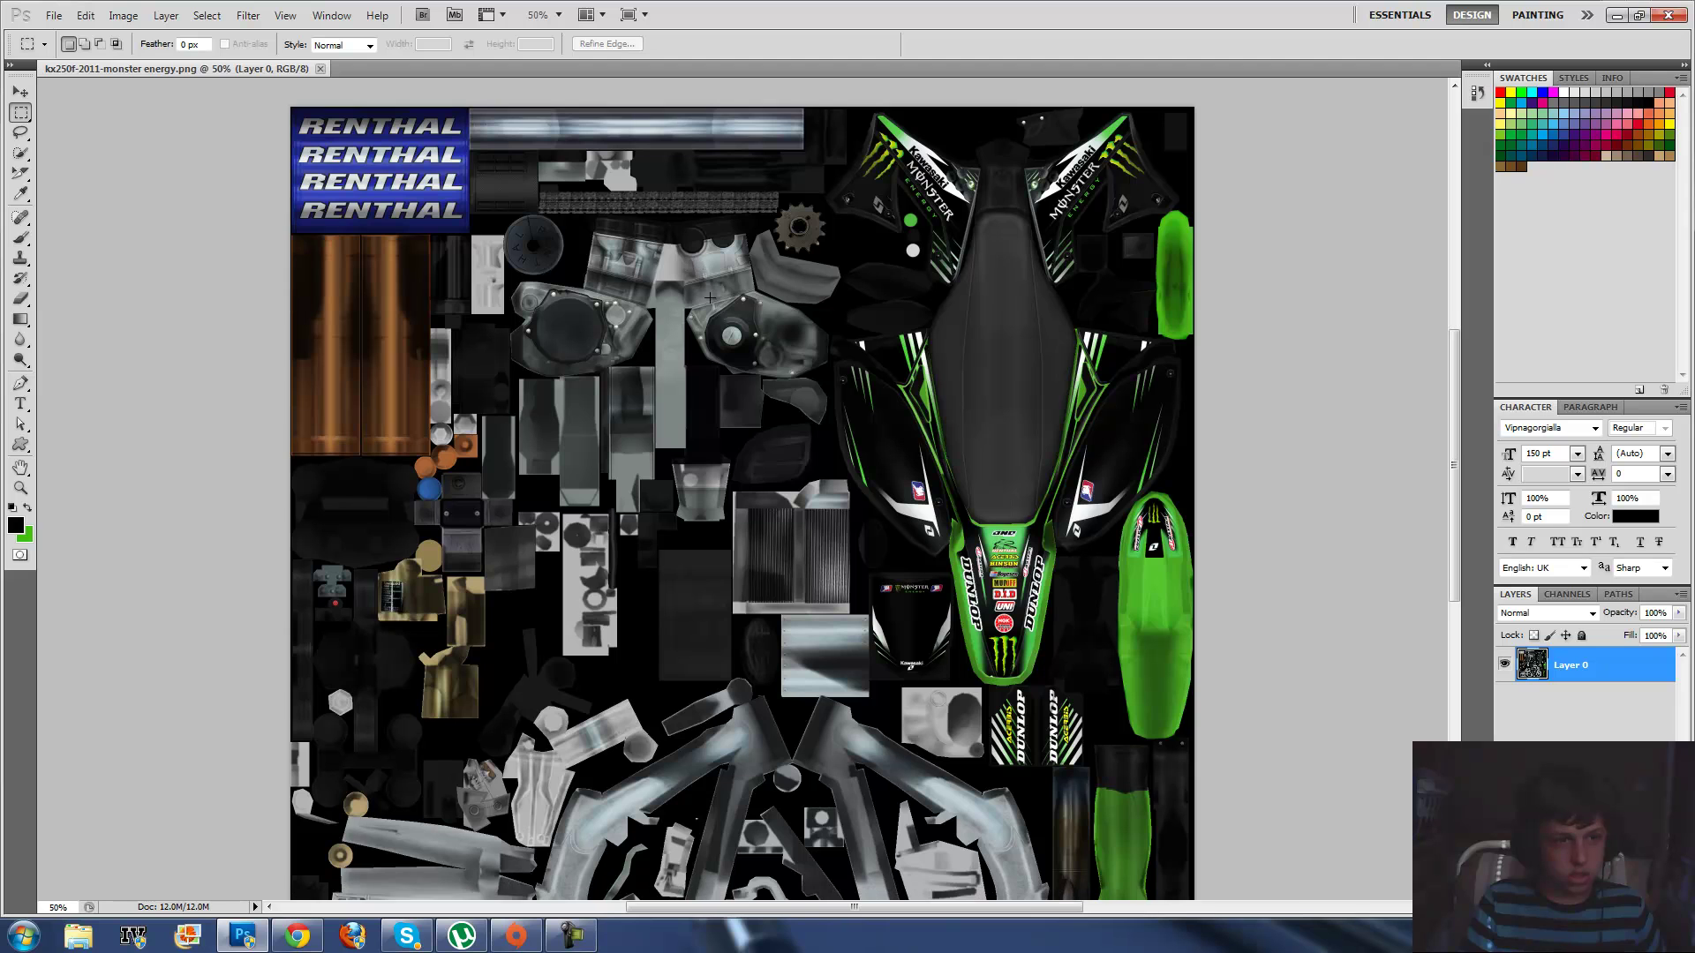
{"action": "scroll", "coordinate": [710, 298], "scroll_direction": "down", "scroll_amount": 2}
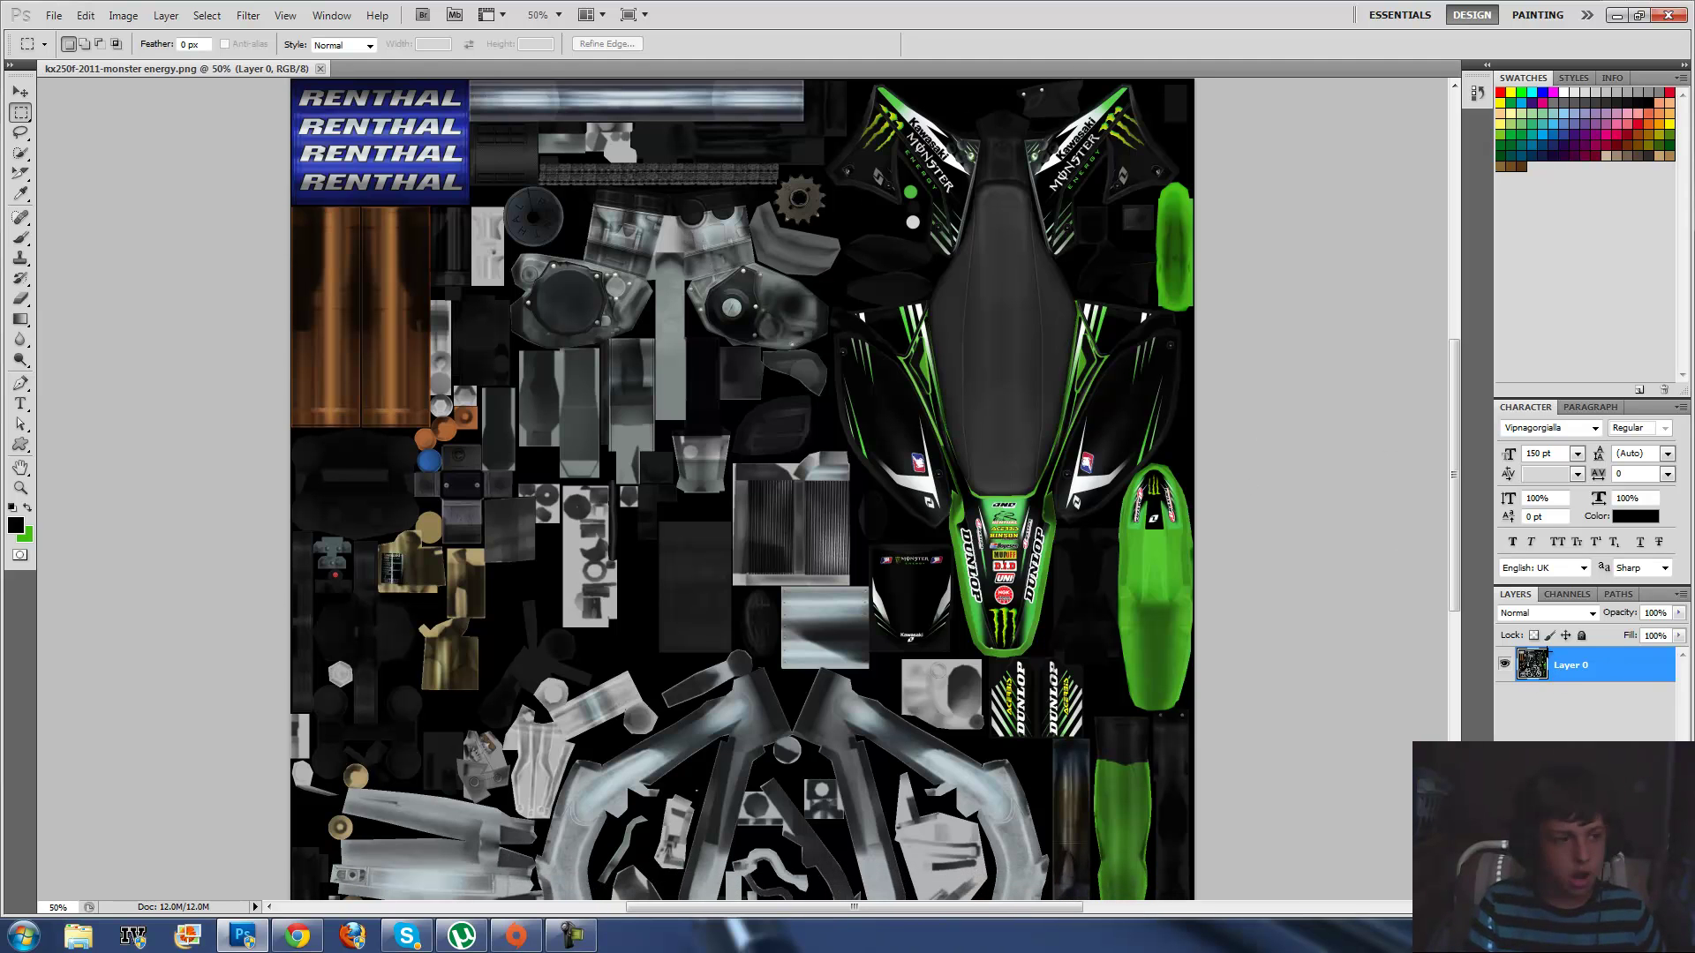
{"action": "scroll", "coordinate": [525, 408], "scroll_direction": "up", "scroll_amount": 4}
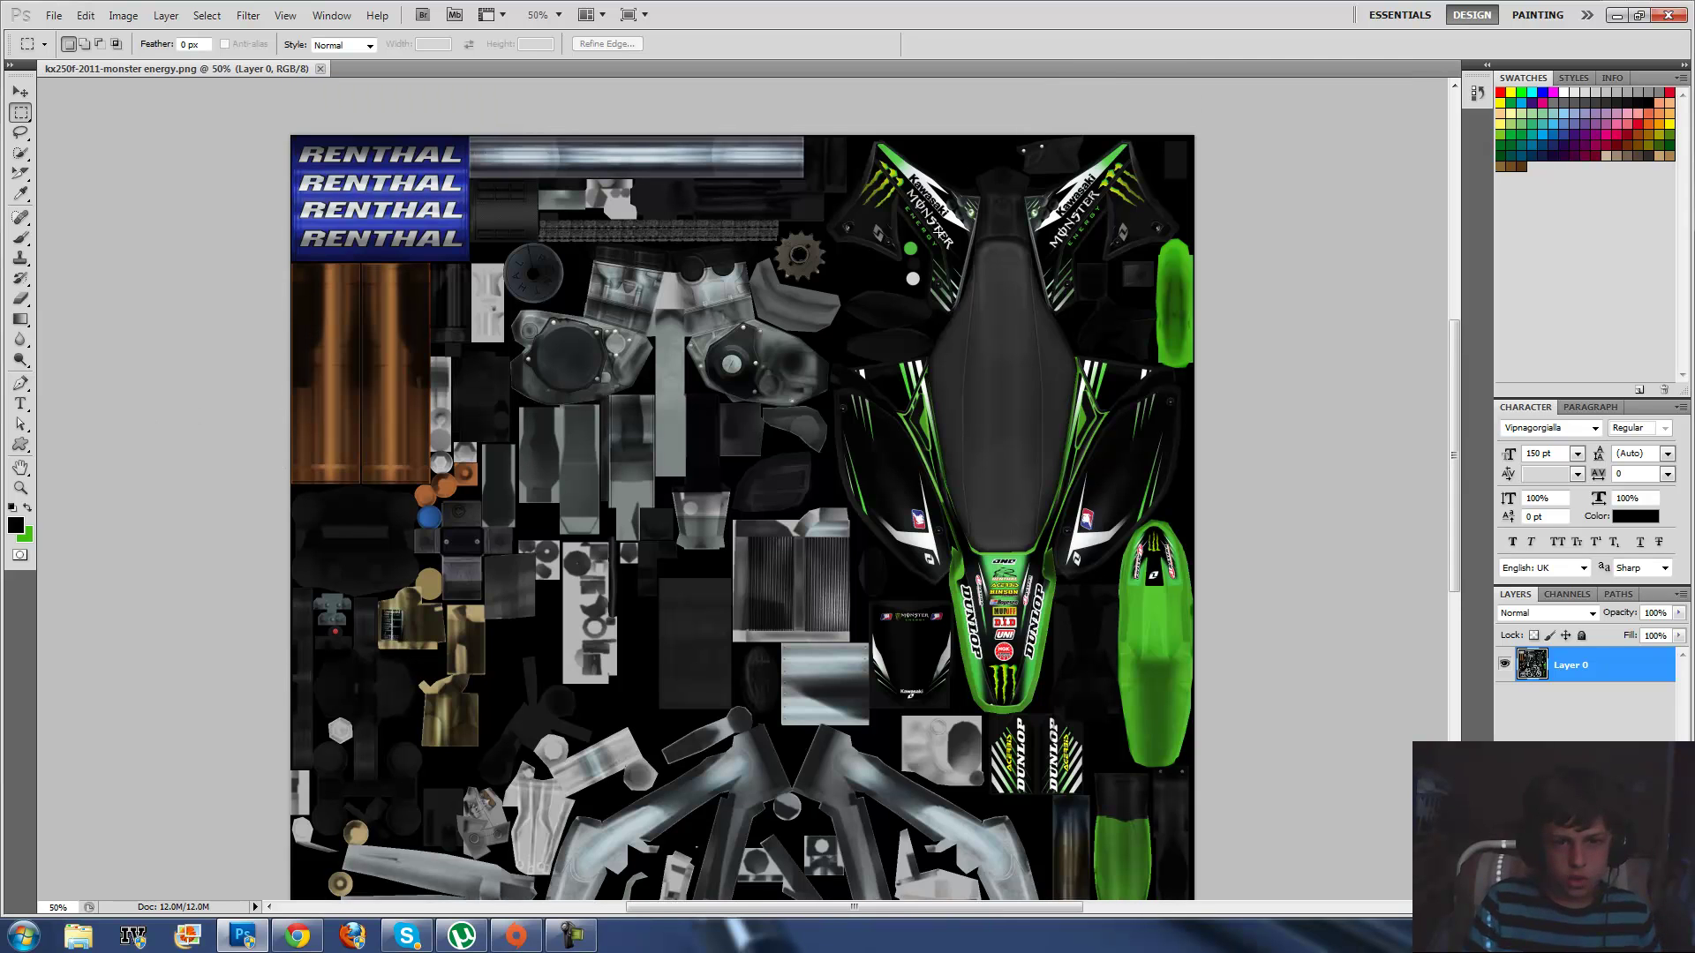
{"action": "scroll", "coordinate": [956, 268], "scroll_direction": "up", "scroll_amount": 3}
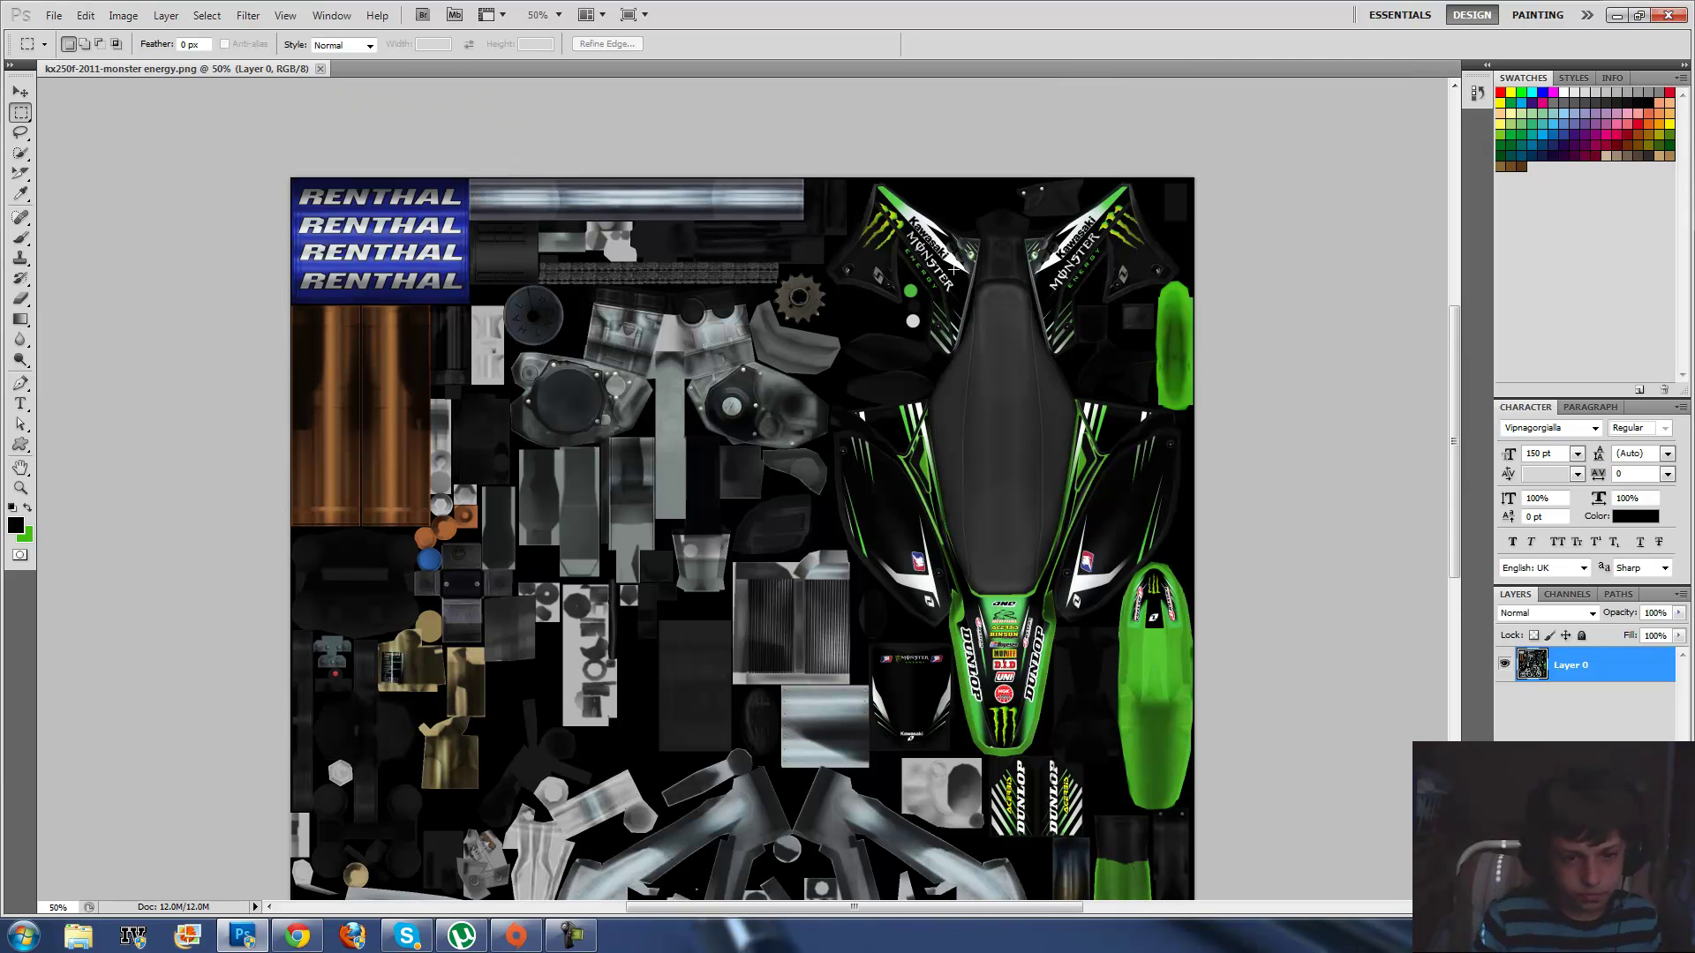
Pick the Type tool and set the foreground colour to near-white #fcf9fa
{"action": "left_click", "coordinate": [21, 404]}
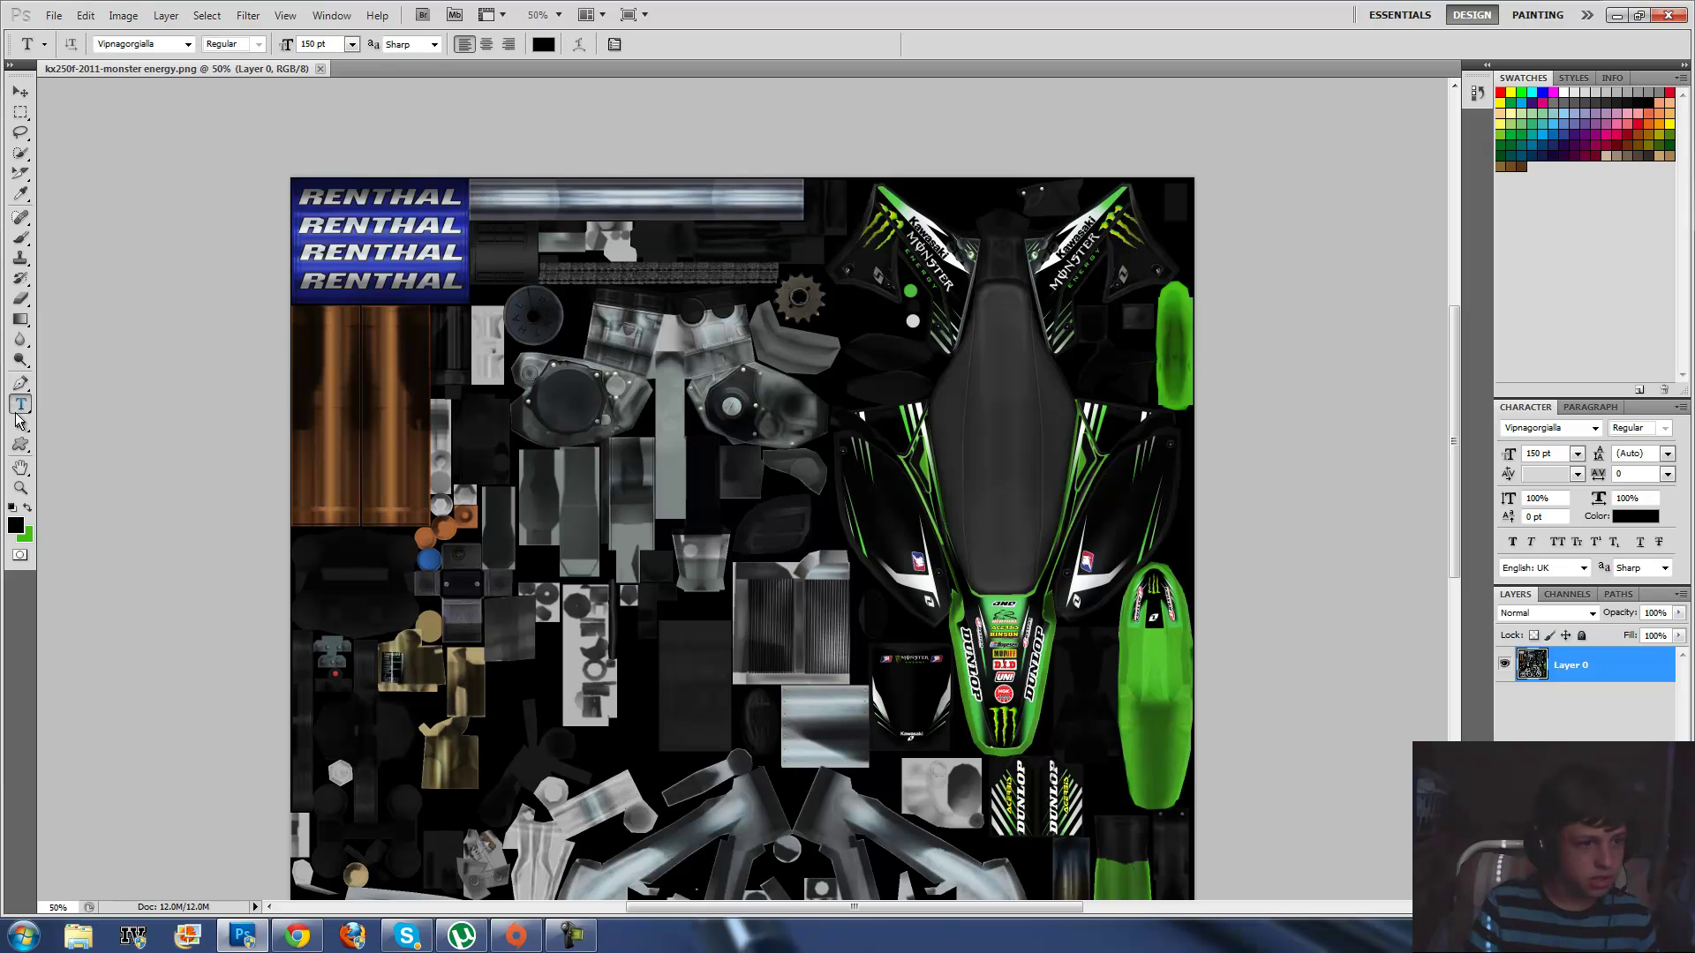
{"action": "left_click", "coordinate": [17, 531]}
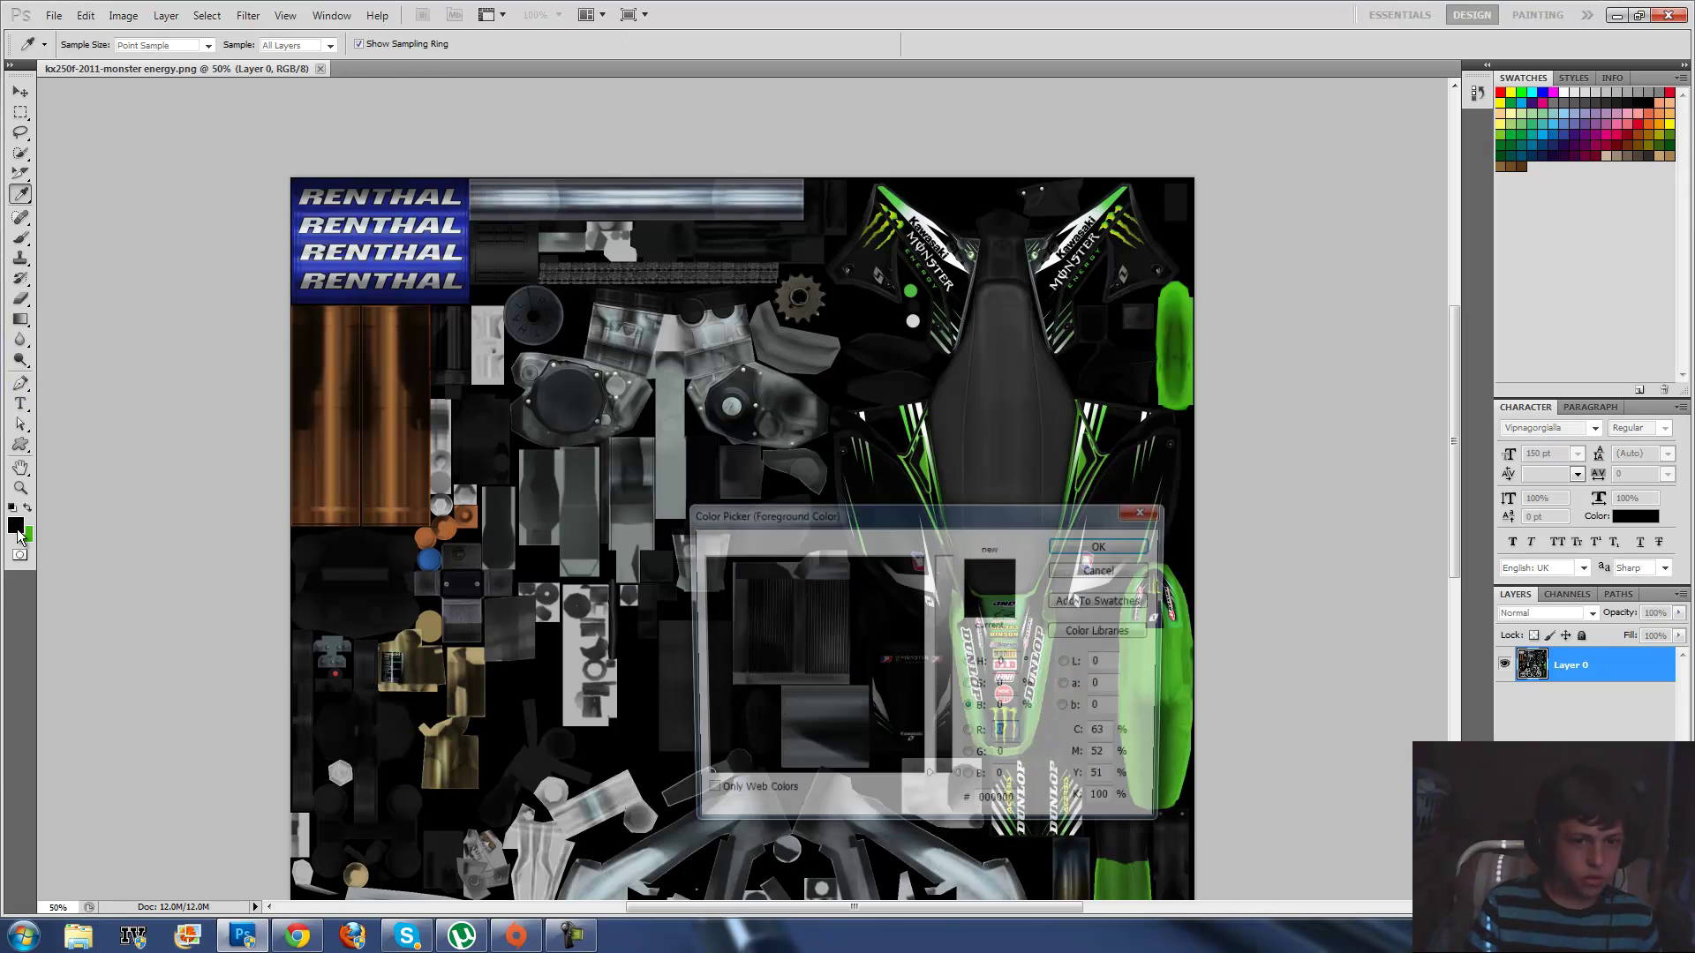
{"action": "left_click", "coordinate": [946, 560]}
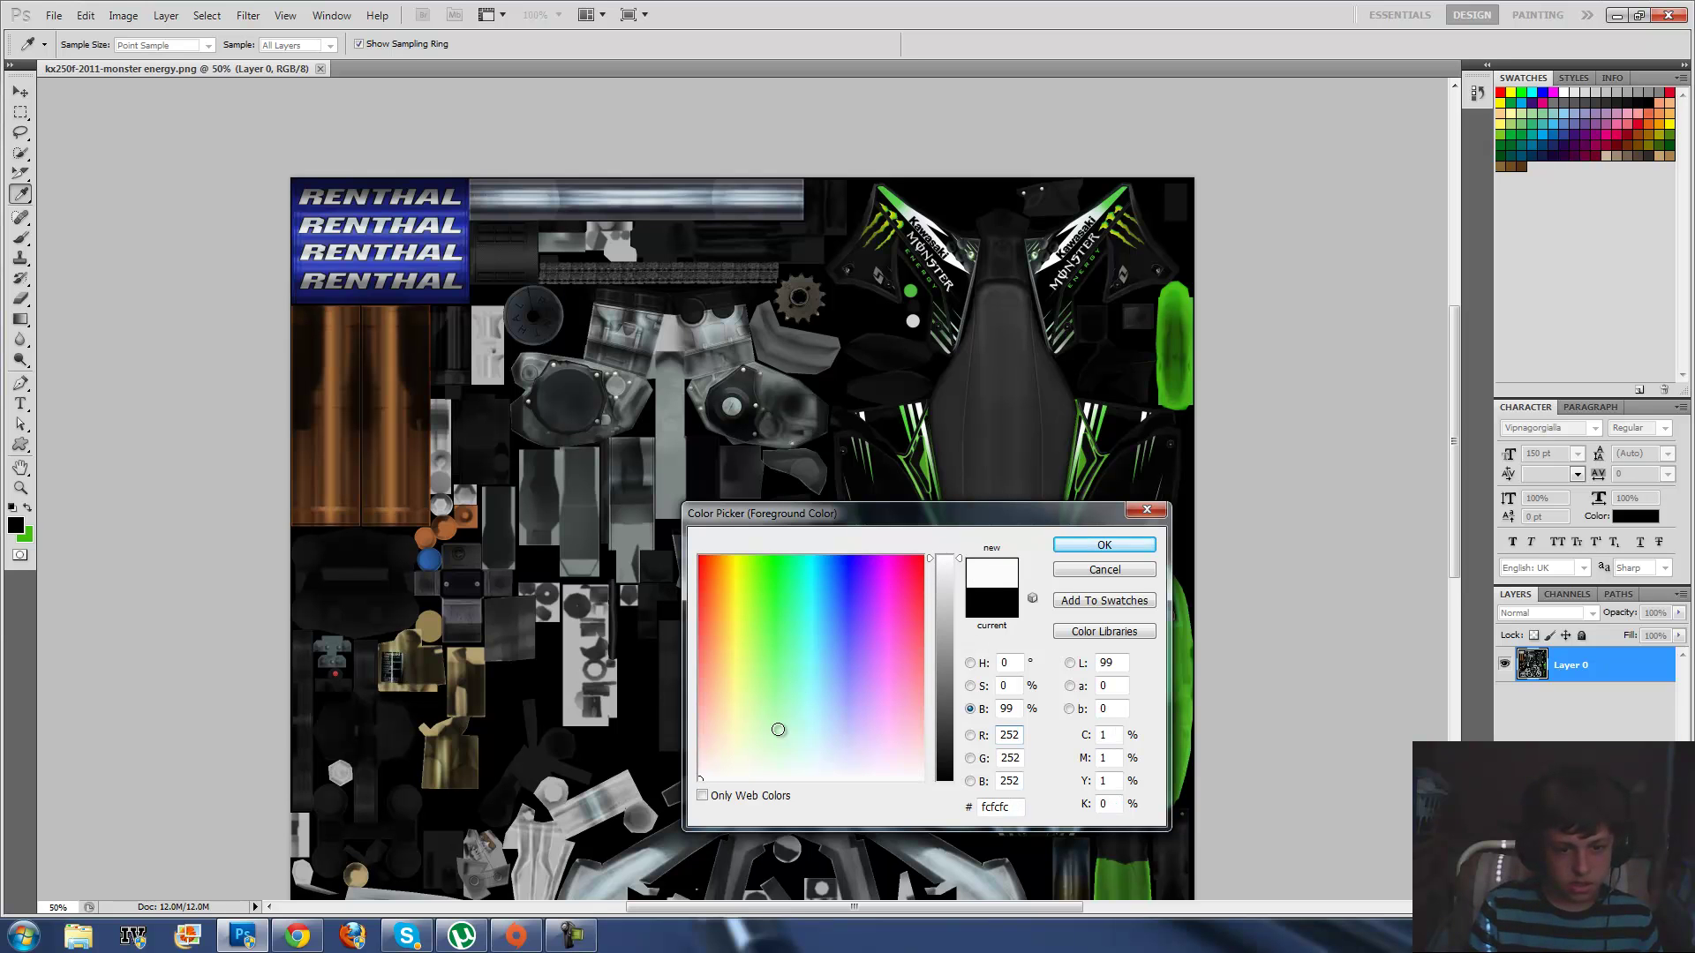
{"action": "left_click", "coordinate": [908, 778]}
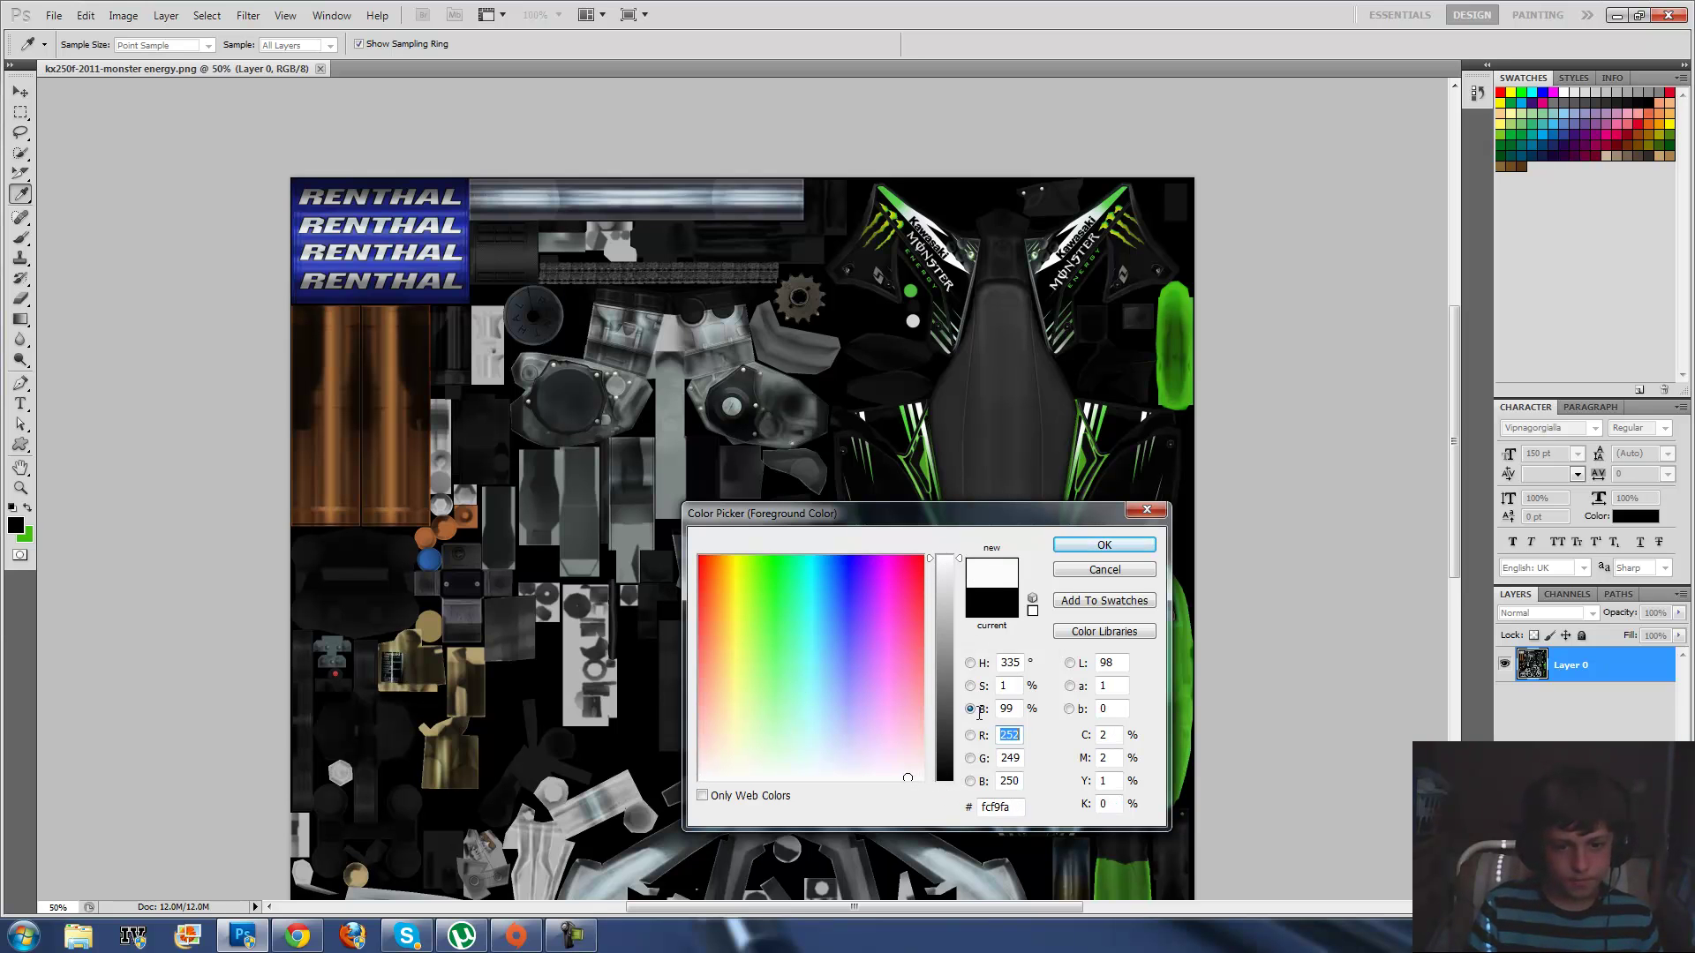
{"action": "left_click", "coordinate": [1099, 546]}
{"action": "key", "text": "t"}
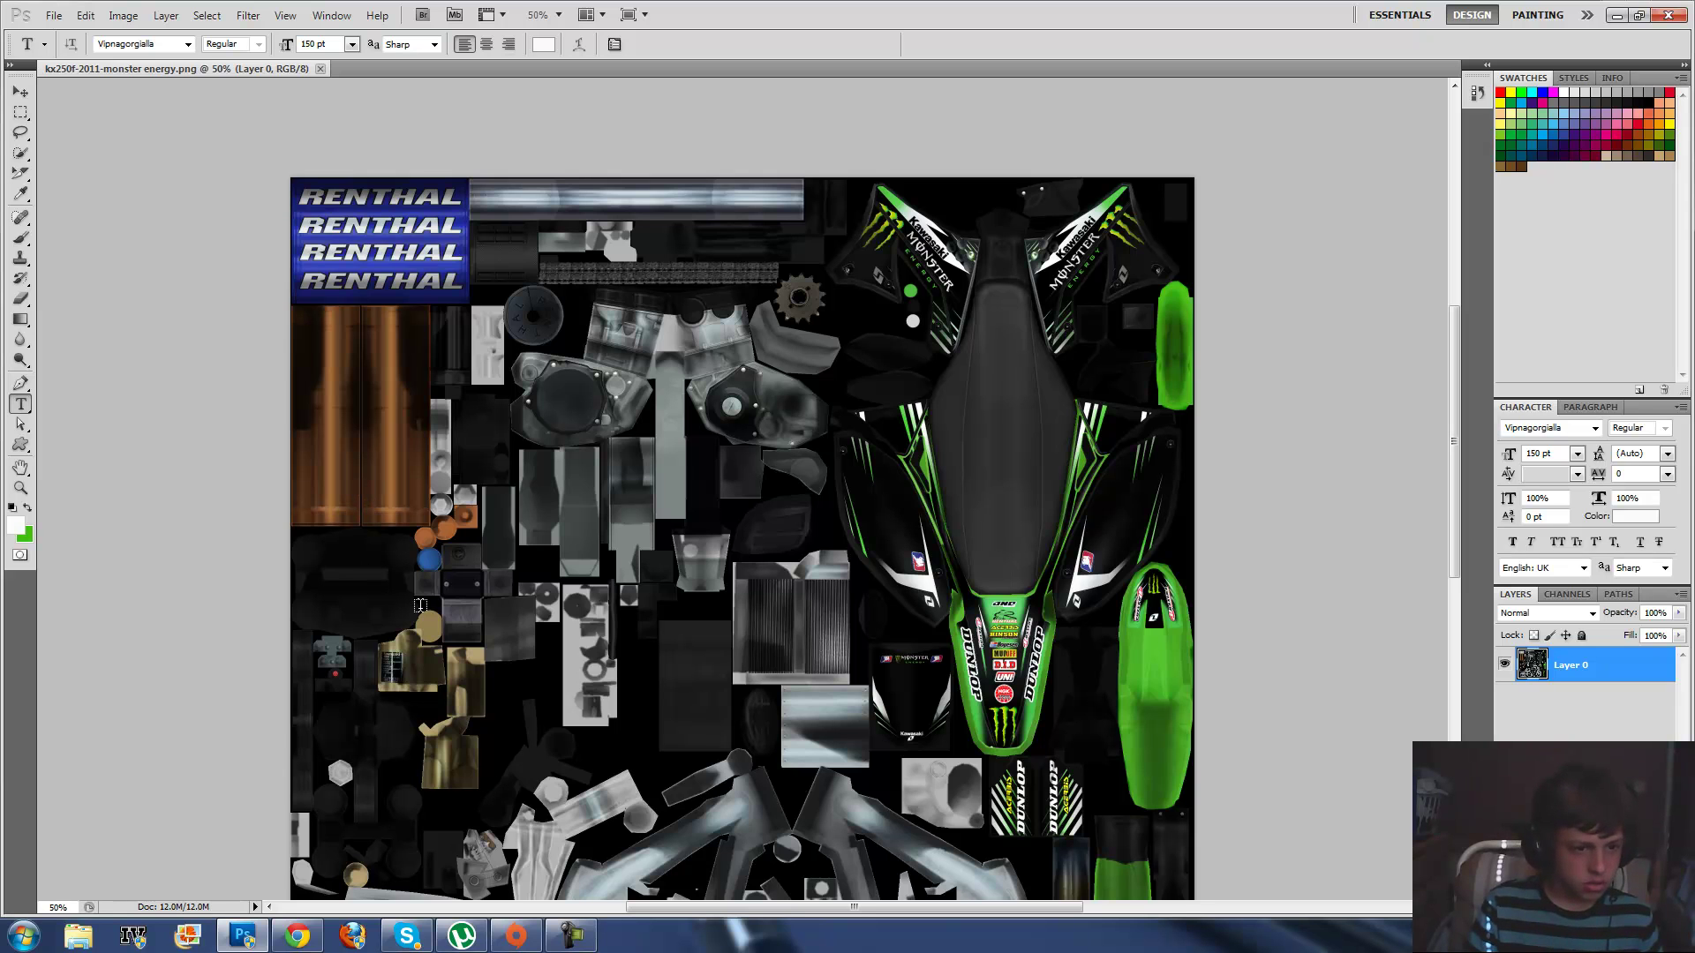
Draw a text box and enter '24' in white Vipnagorgialla 150 pt, then commit it
{"action": "left_click_drag", "start_coordinate": [421, 608], "coordinate": [987, 370]}
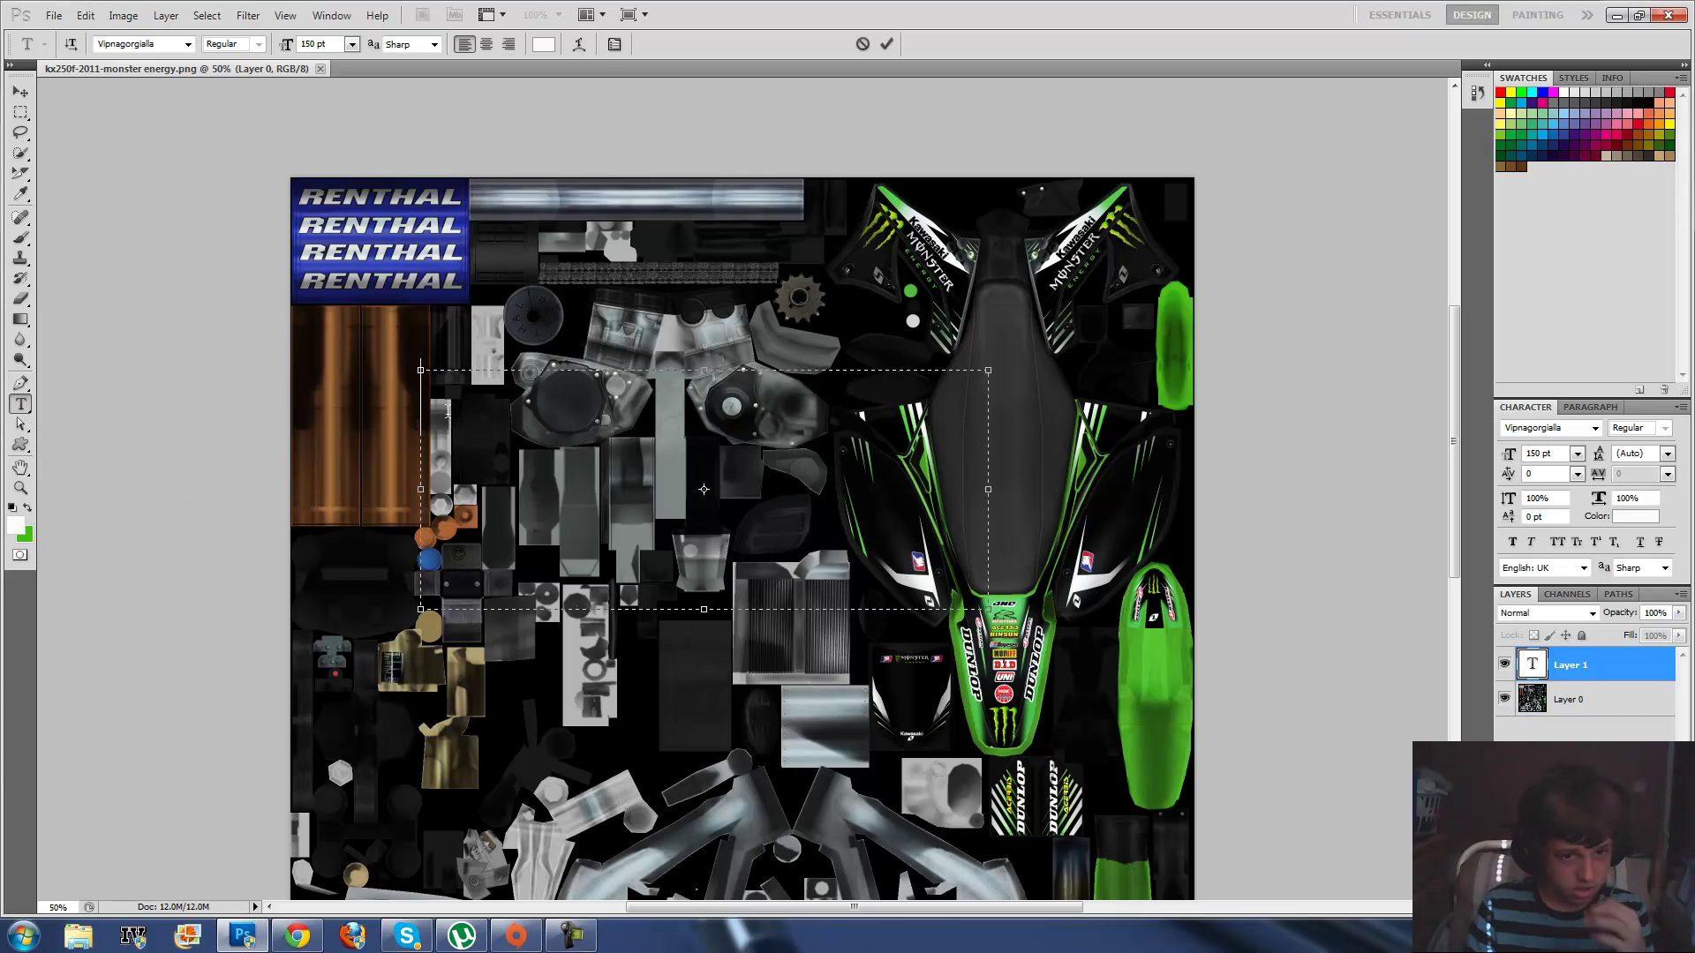
{"action": "type", "text": "23"}
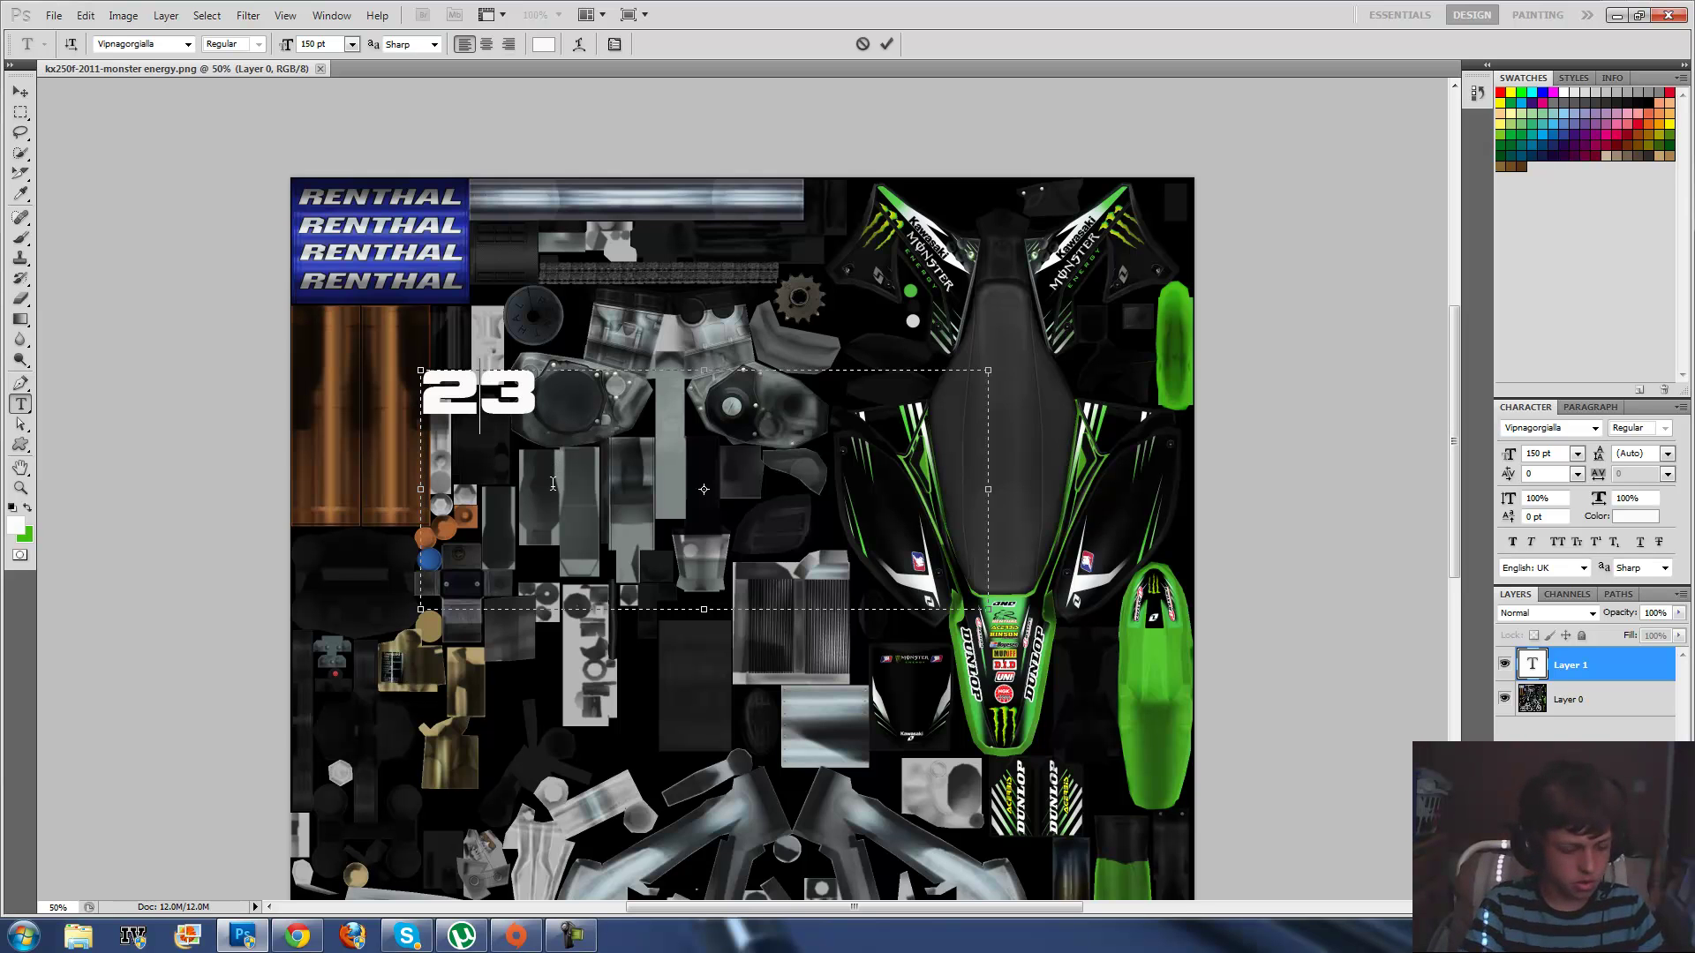
{"action": "key", "text": "BackSpace"}
{"action": "type", "text": "4"}
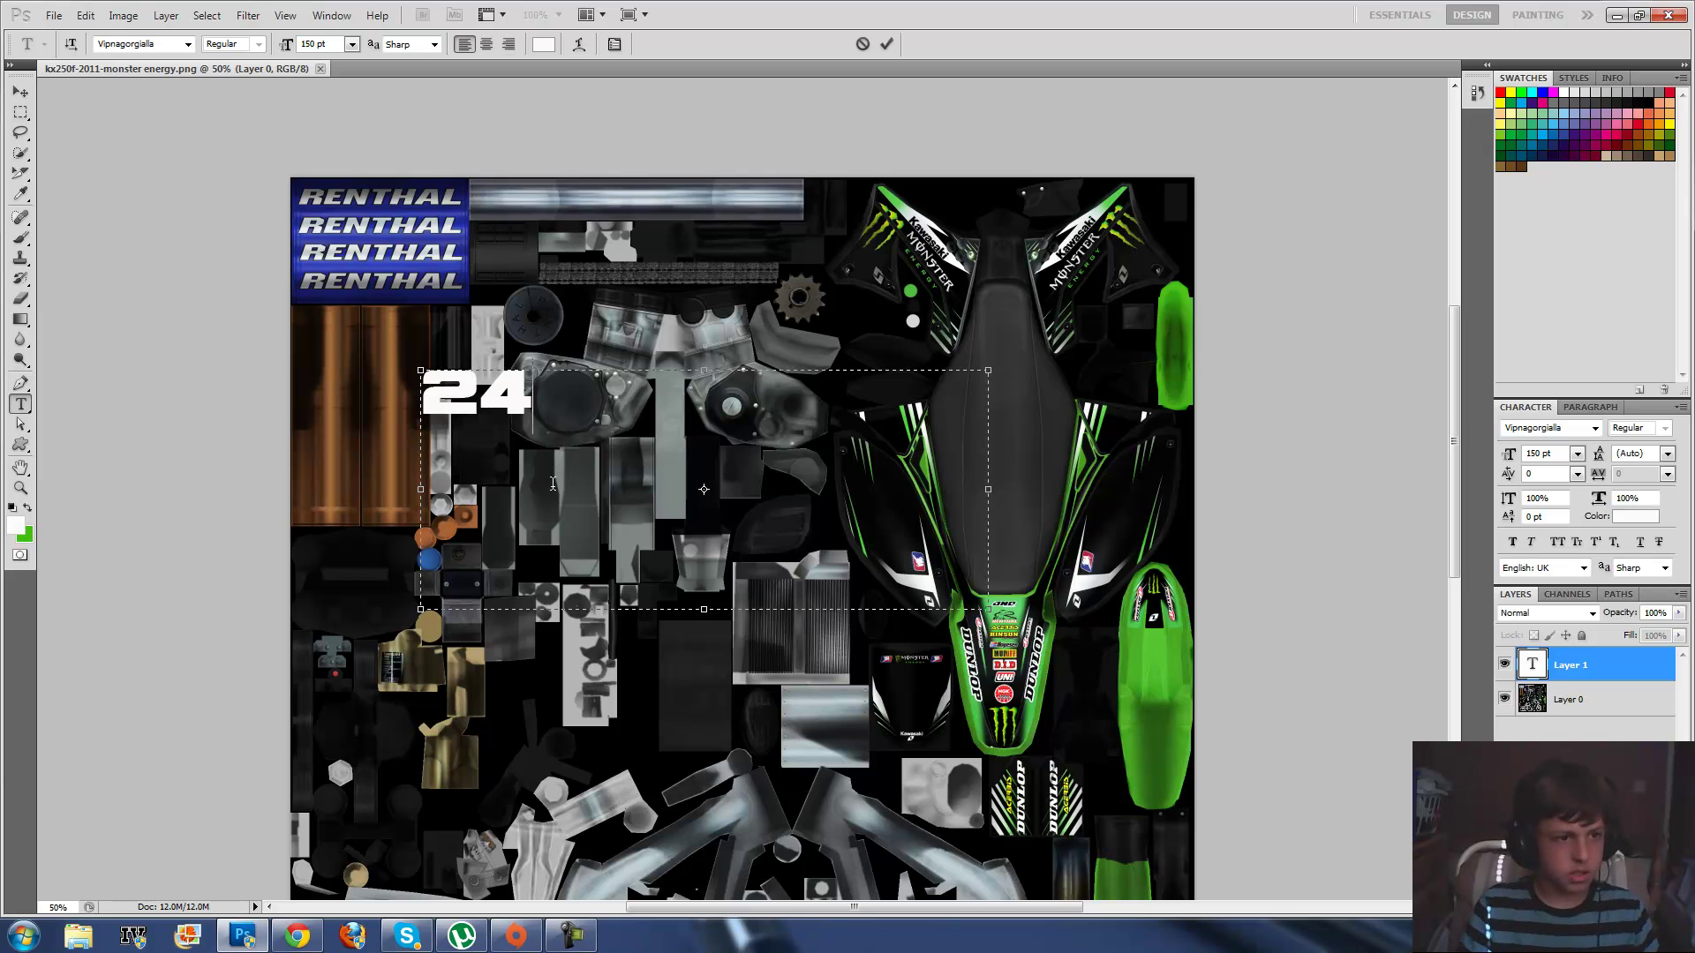
{"action": "left_click", "coordinate": [20, 91]}
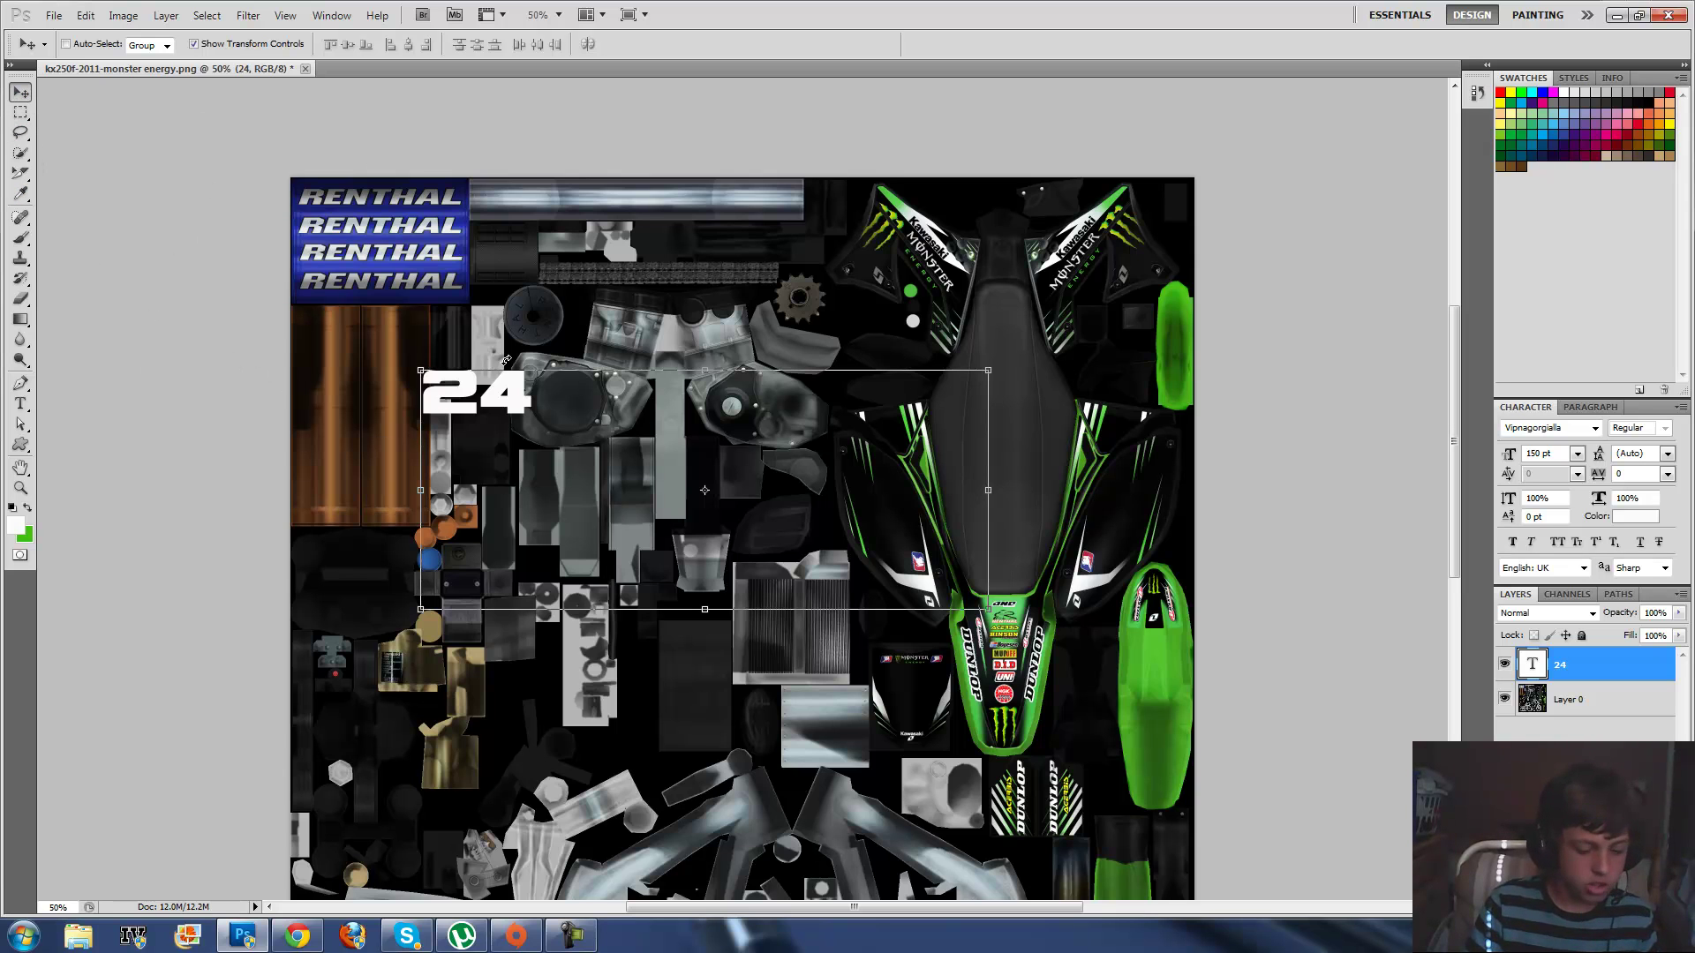
Move the 24 onto the left side plate, shrinking and tilting it to fit
{"action": "left_click_drag", "start_coordinate": [501, 399], "coordinate": [876, 575]}
{"action": "left_click_drag", "start_coordinate": [792, 543], "coordinate": [798, 540]}
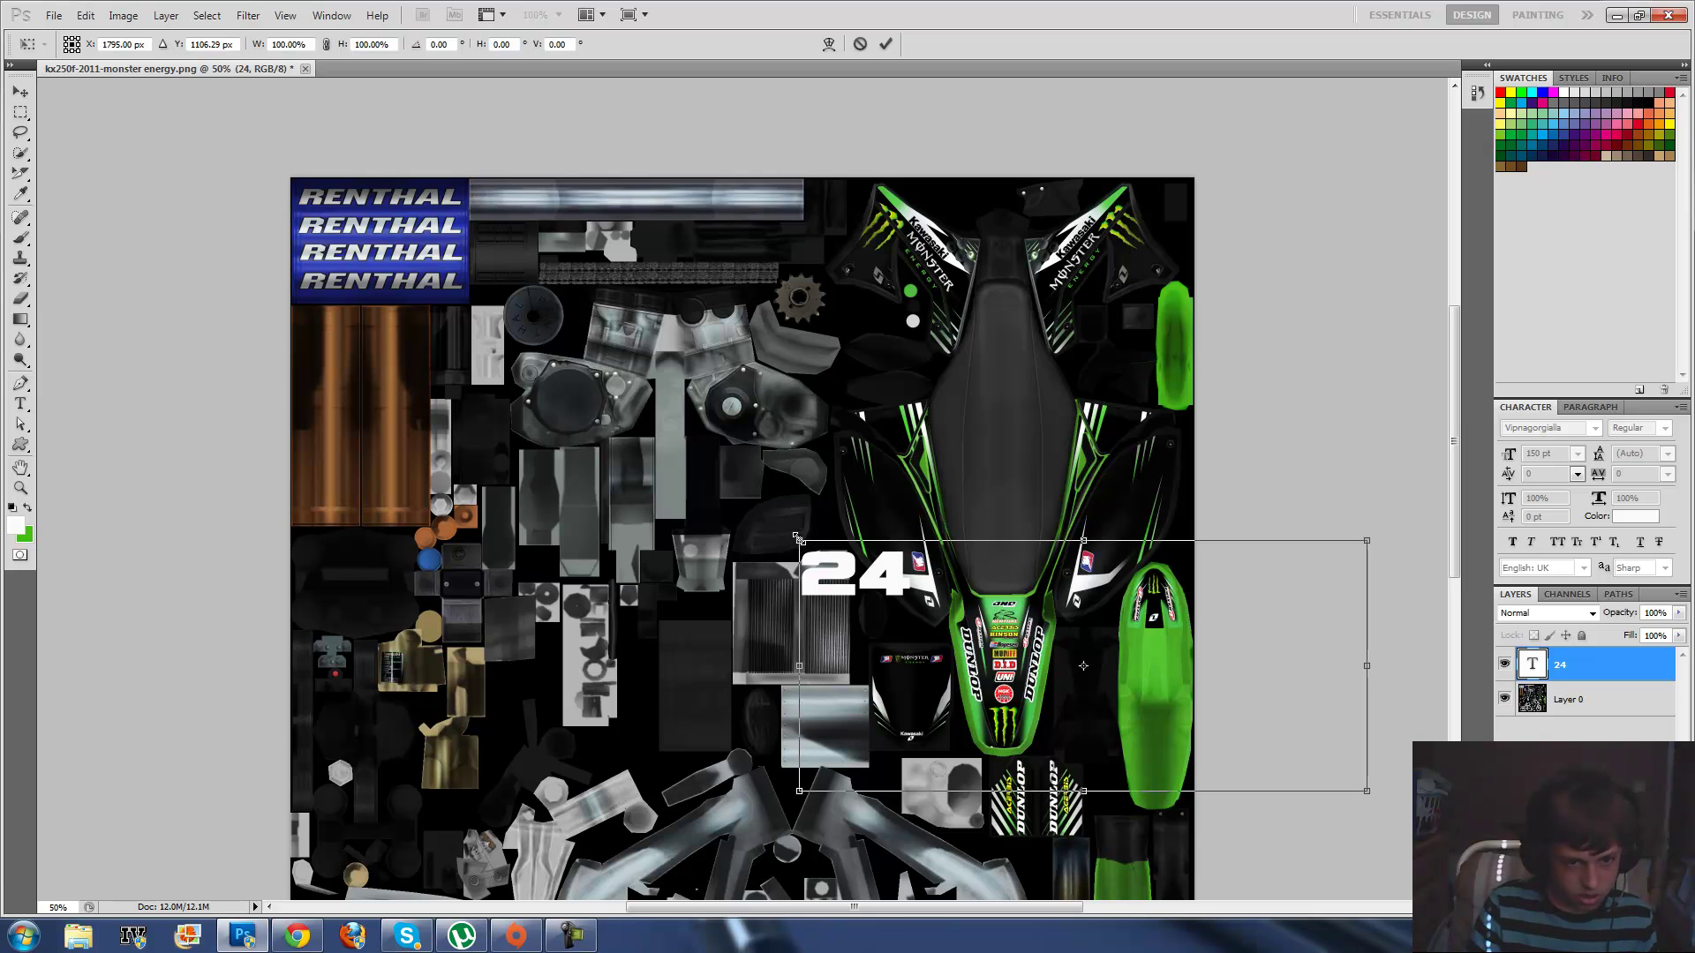
{"action": "left_click_drag", "start_coordinate": [797, 539], "coordinate": [874, 501]}
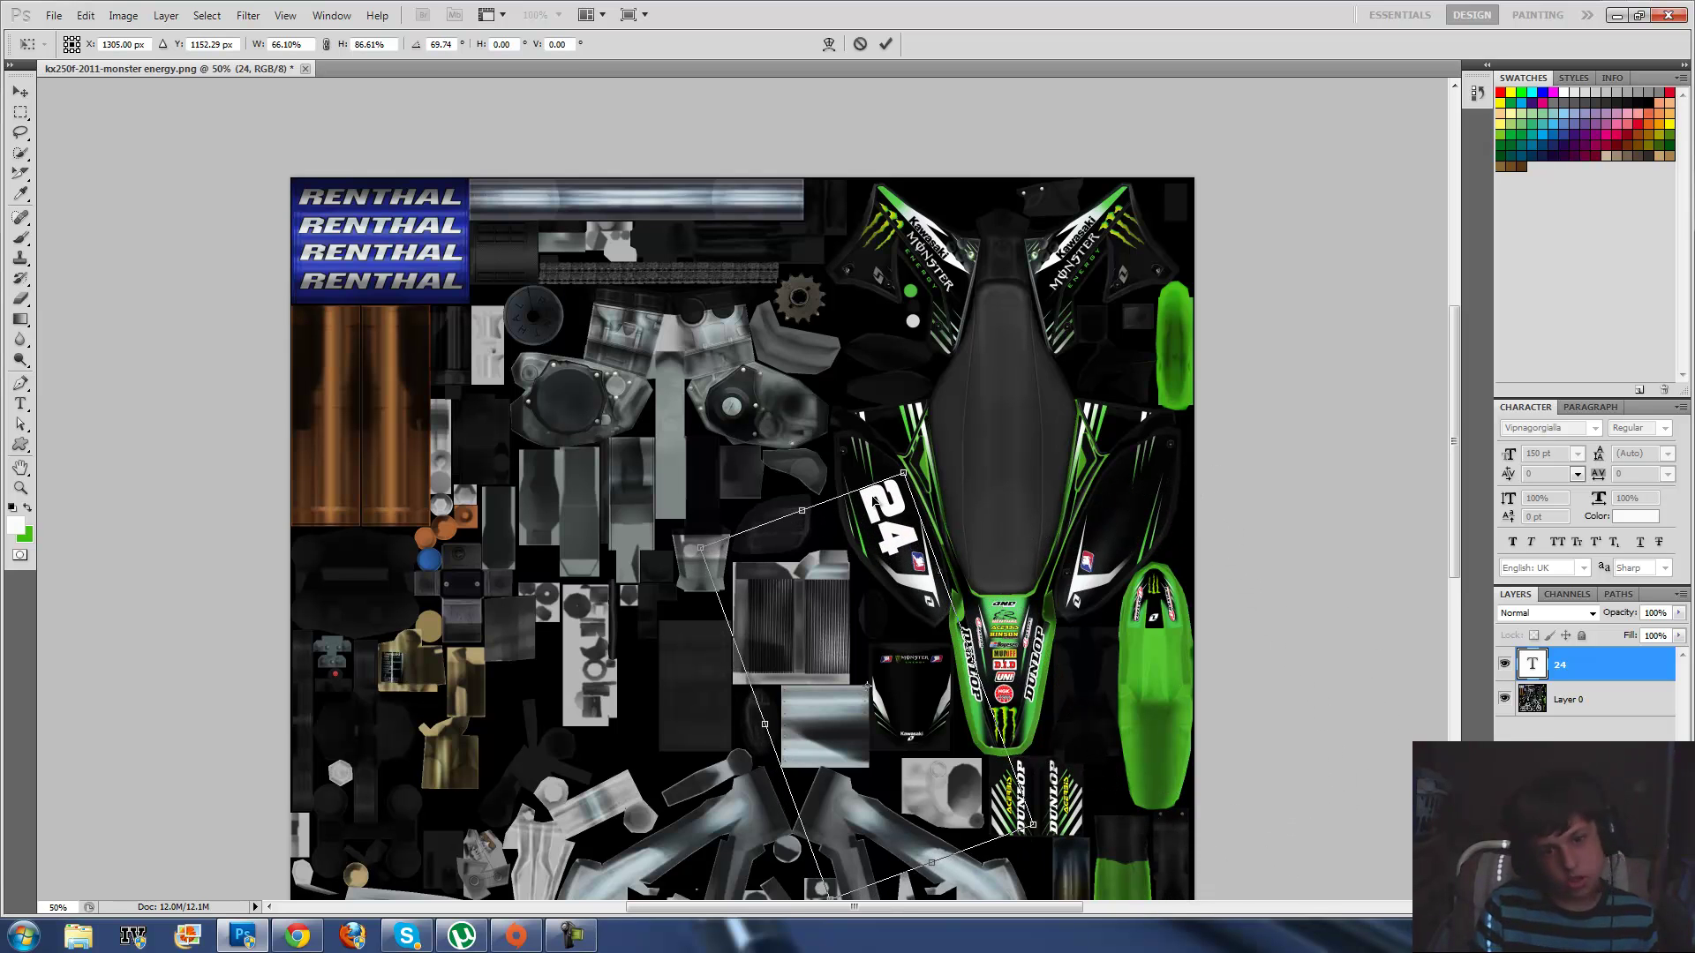
{"action": "key", "text": "Return"}
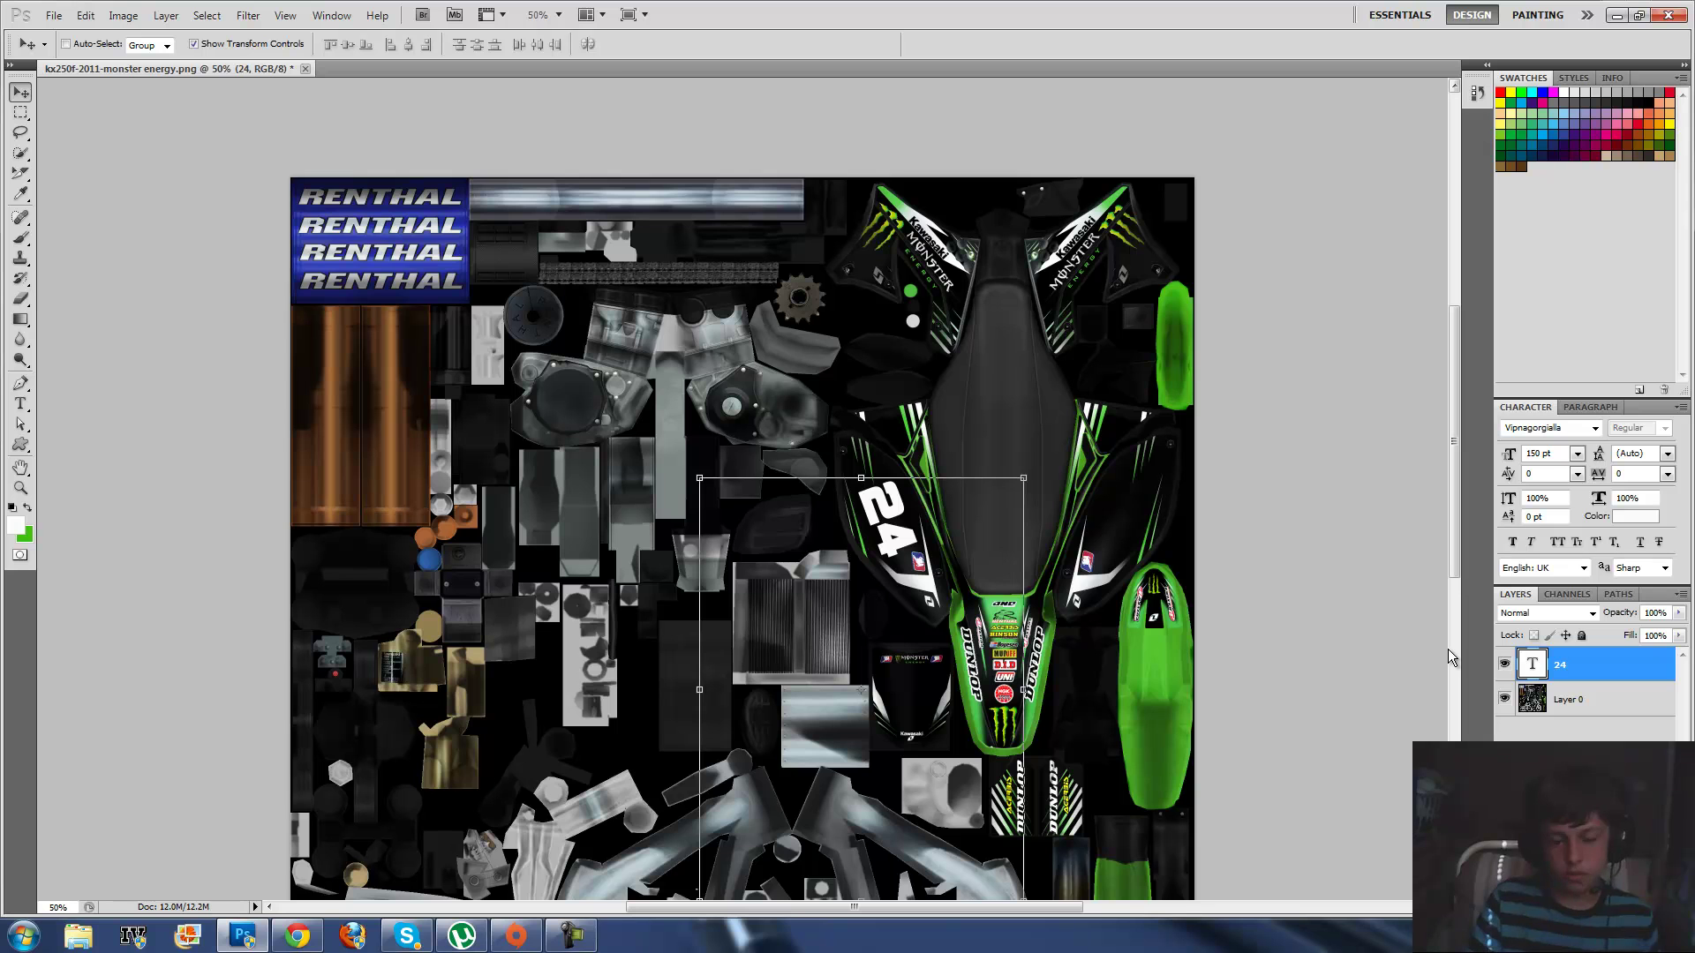
Duplicate the 24 layer to create '24 copy'
{"action": "right_click", "coordinate": [1593, 674]}
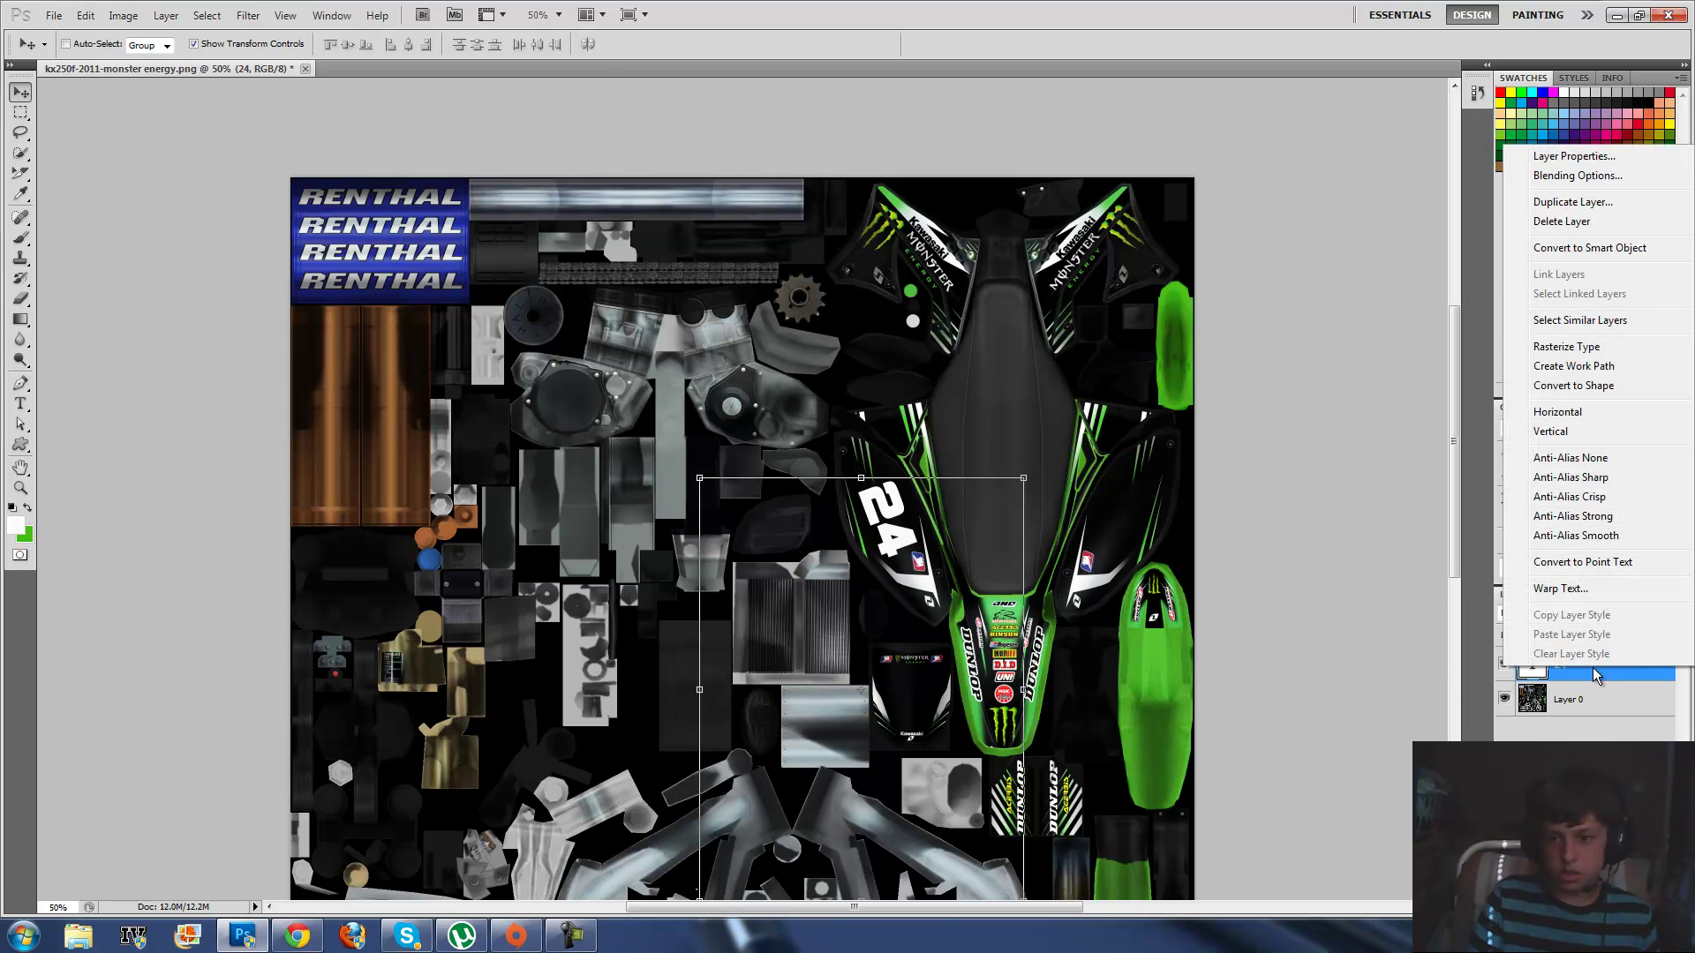
{"action": "right_click", "coordinate": [1580, 687]}
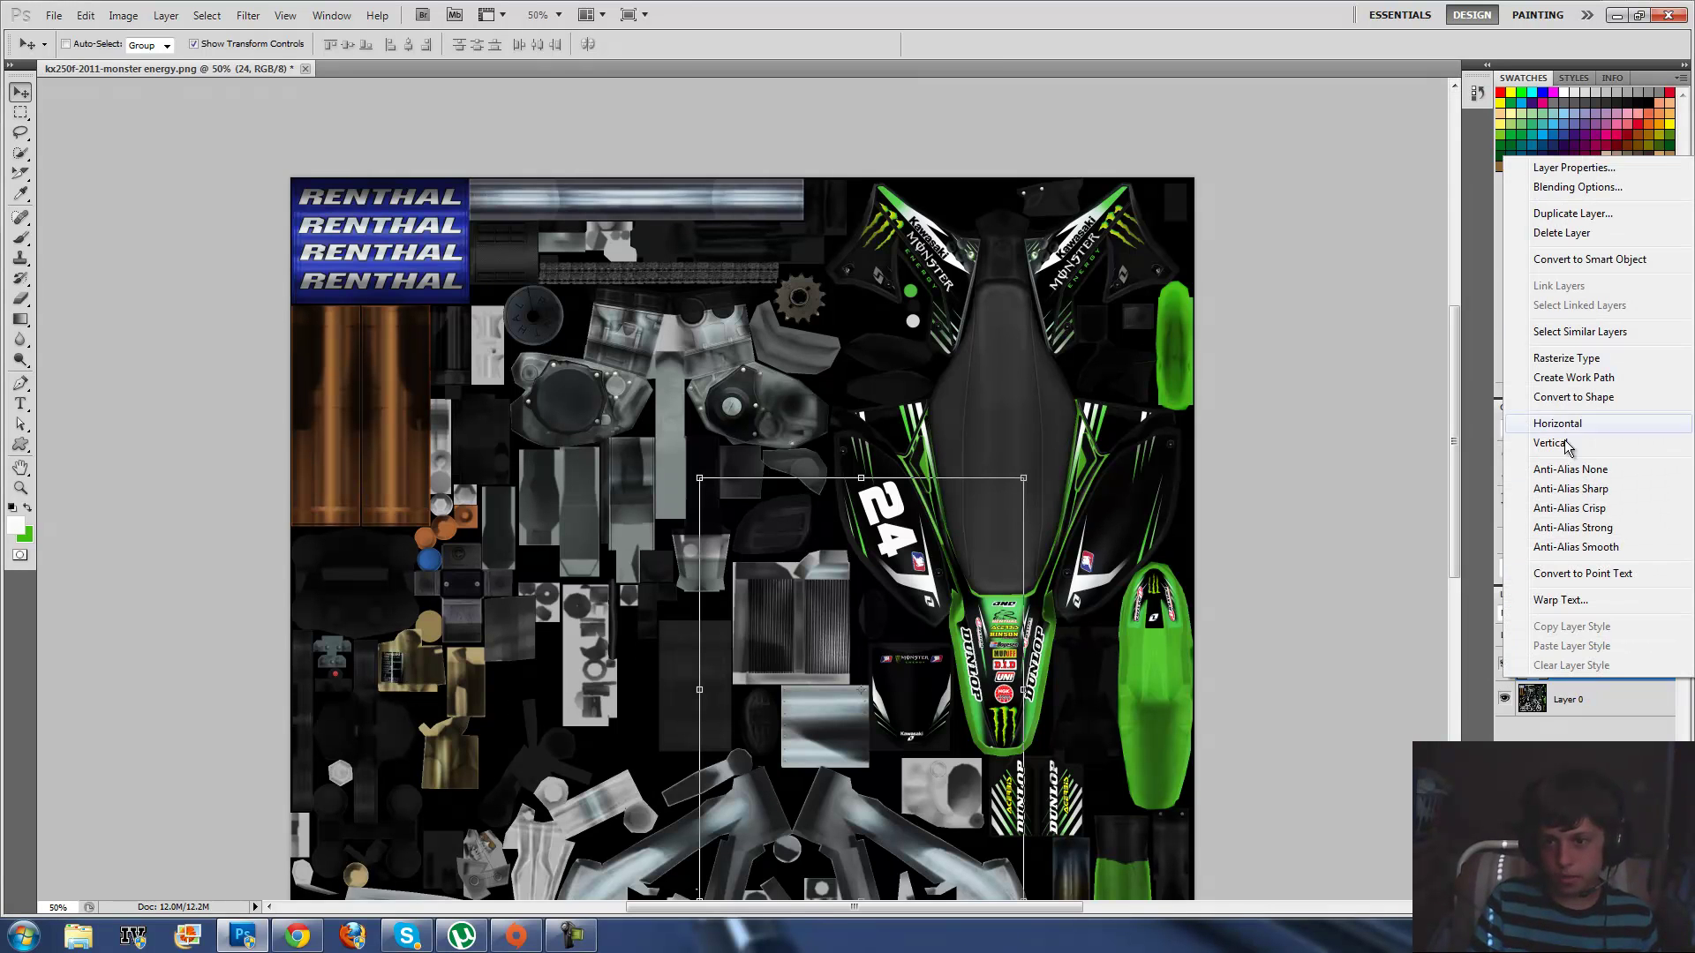
{"action": "left_click", "coordinate": [1573, 213]}
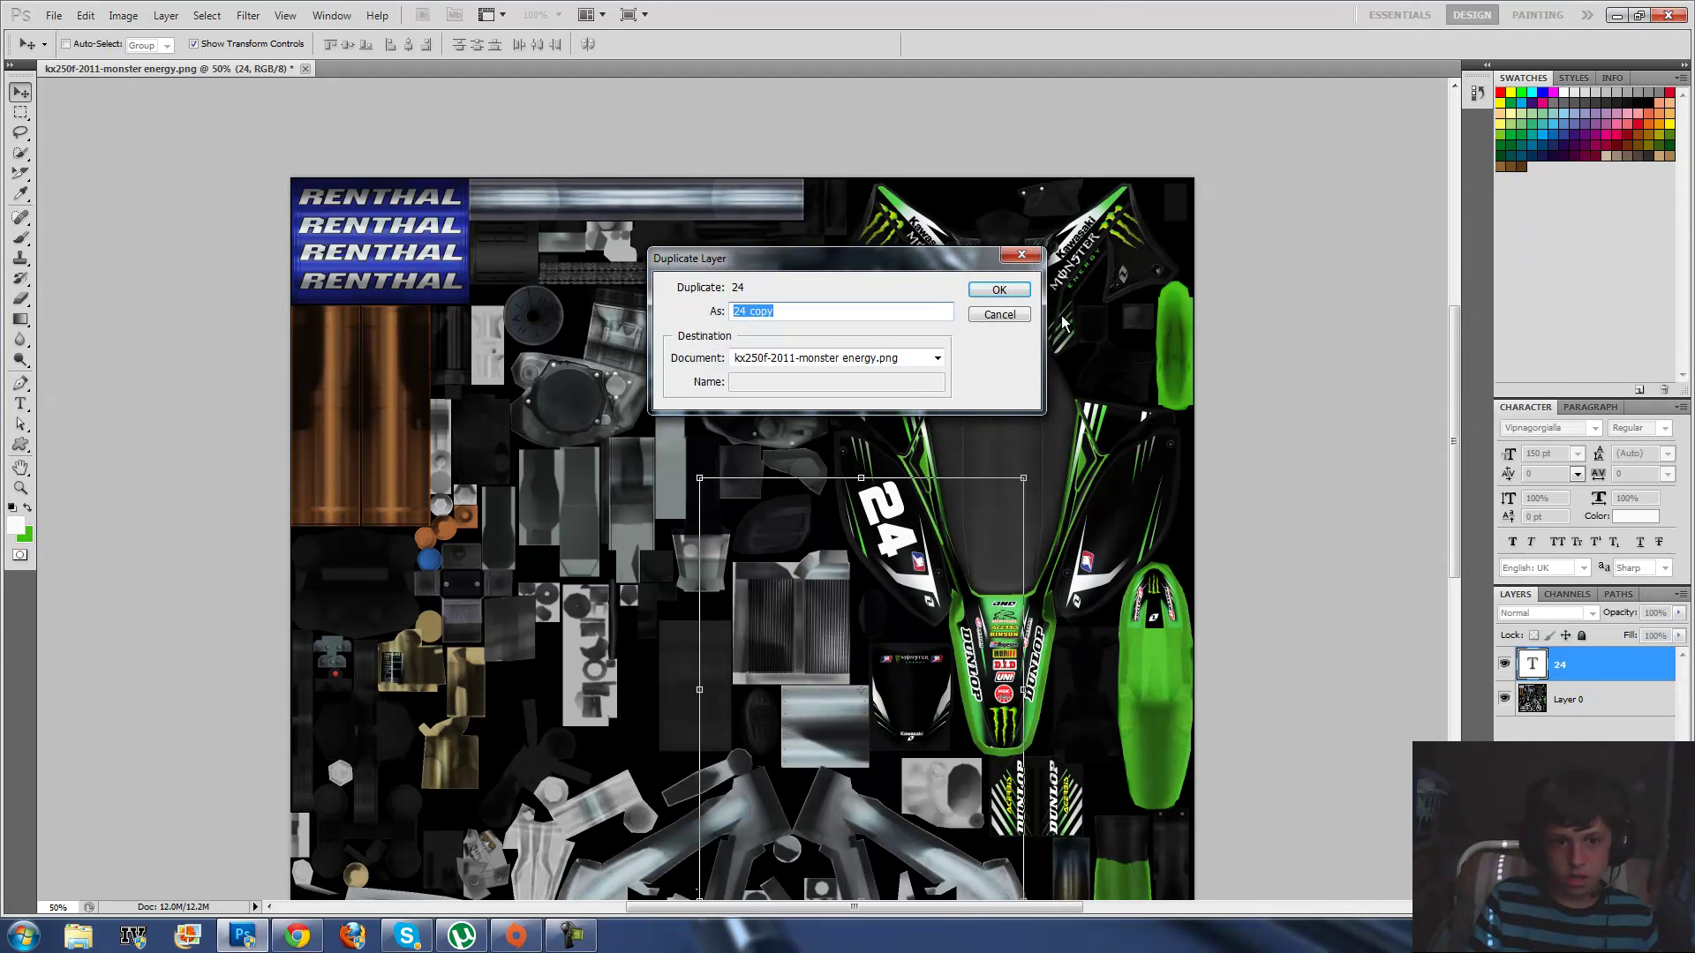
{"action": "left_click", "coordinate": [998, 290]}
Move the copy onto the right side plate, rotated about -144.9°
{"action": "left_click_drag", "start_coordinate": [874, 508], "coordinate": [1092, 481]}
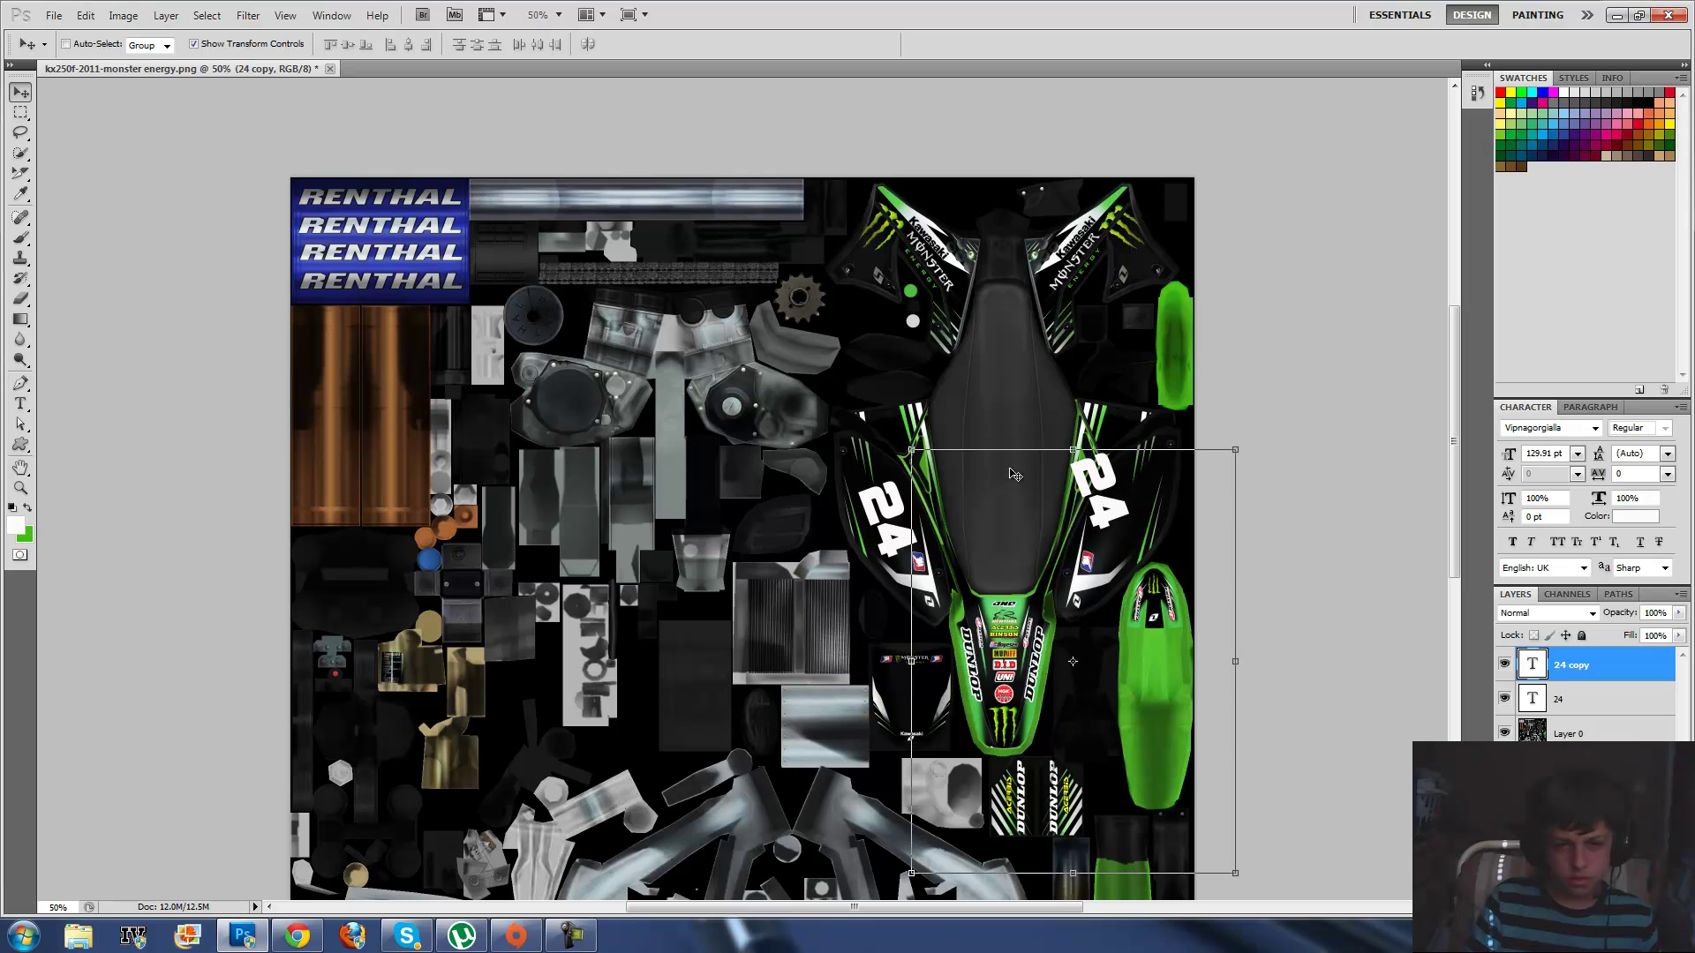
{"action": "left_click_drag", "start_coordinate": [900, 443], "coordinate": [1129, 527]}
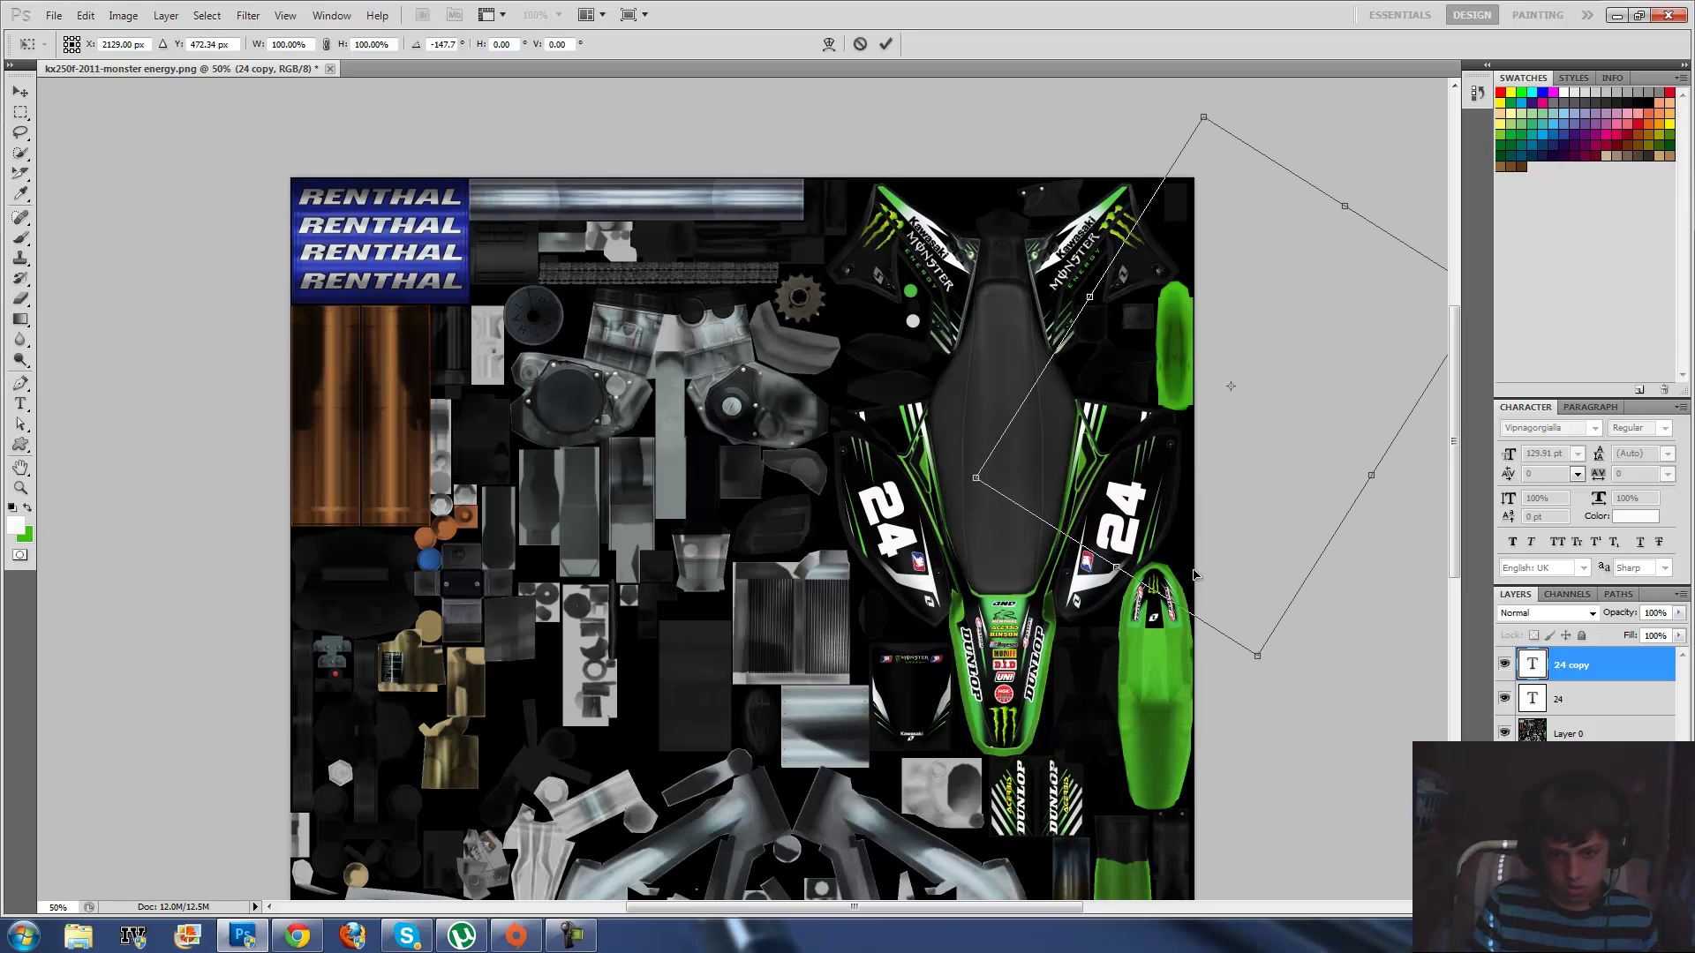
{"action": "left_click_drag", "start_coordinate": [1258, 675], "coordinate": [1244, 676]}
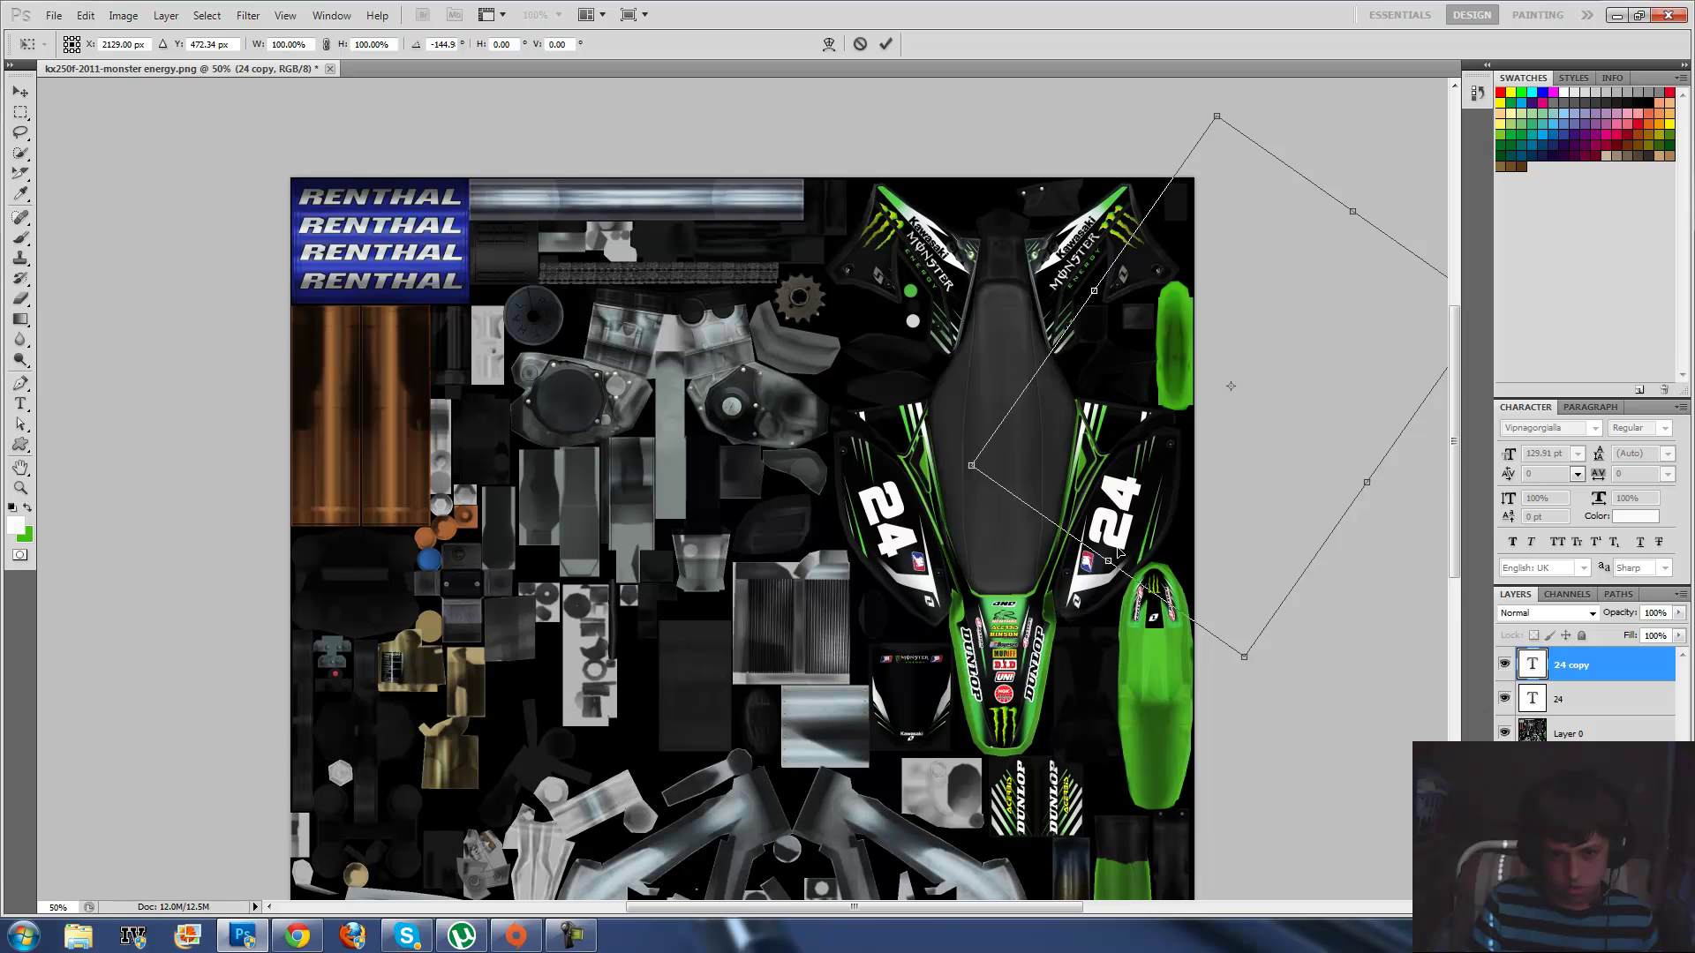
{"action": "left_click_drag", "start_coordinate": [1119, 552], "coordinate": [1108, 530]}
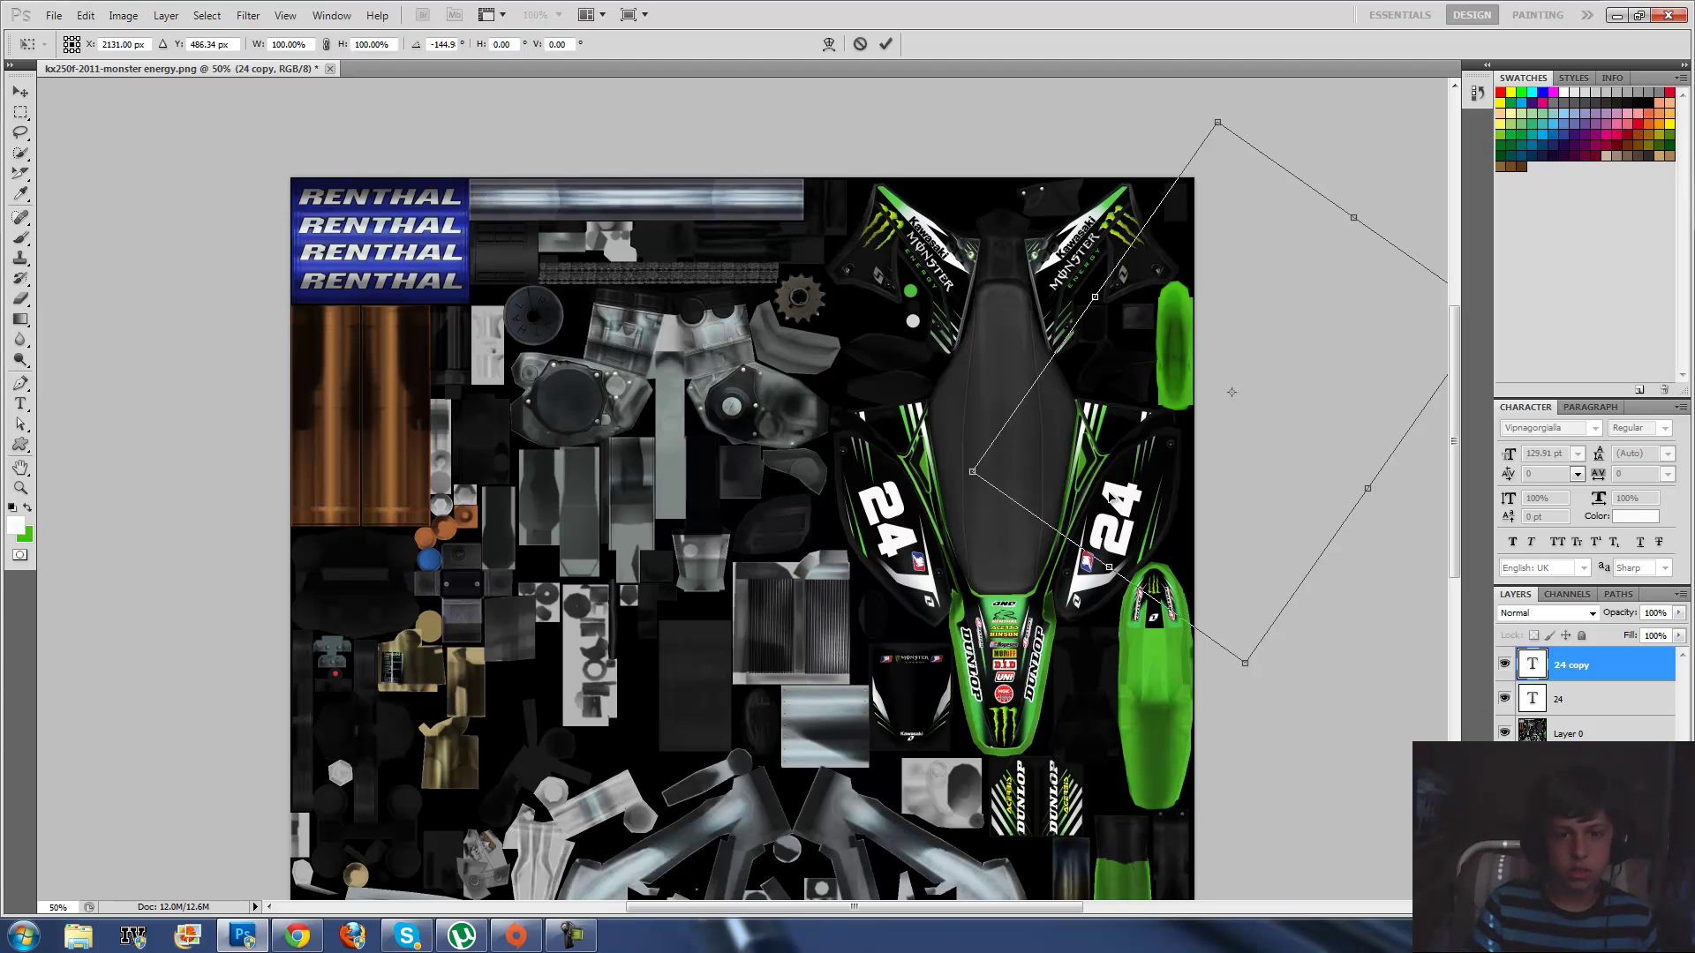
Apply the copy's placement and duplicate the original 24 layer as '24 copy 2'
{"action": "key", "text": "Return"}
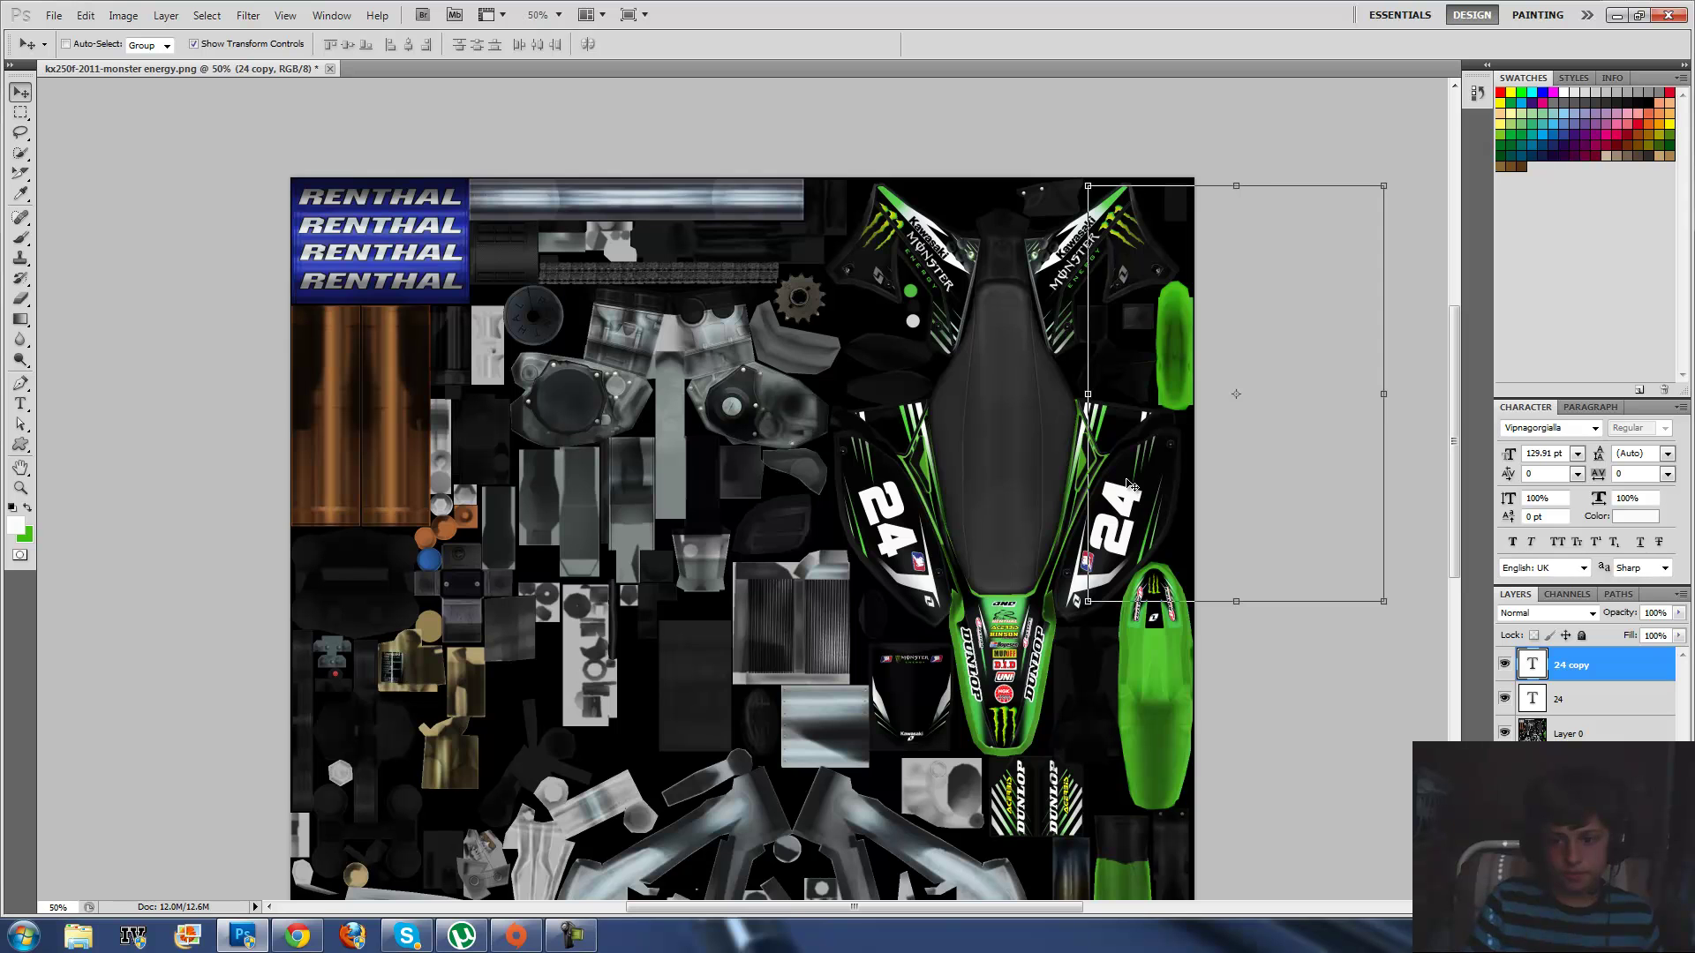
{"action": "left_click", "coordinate": [1586, 712]}
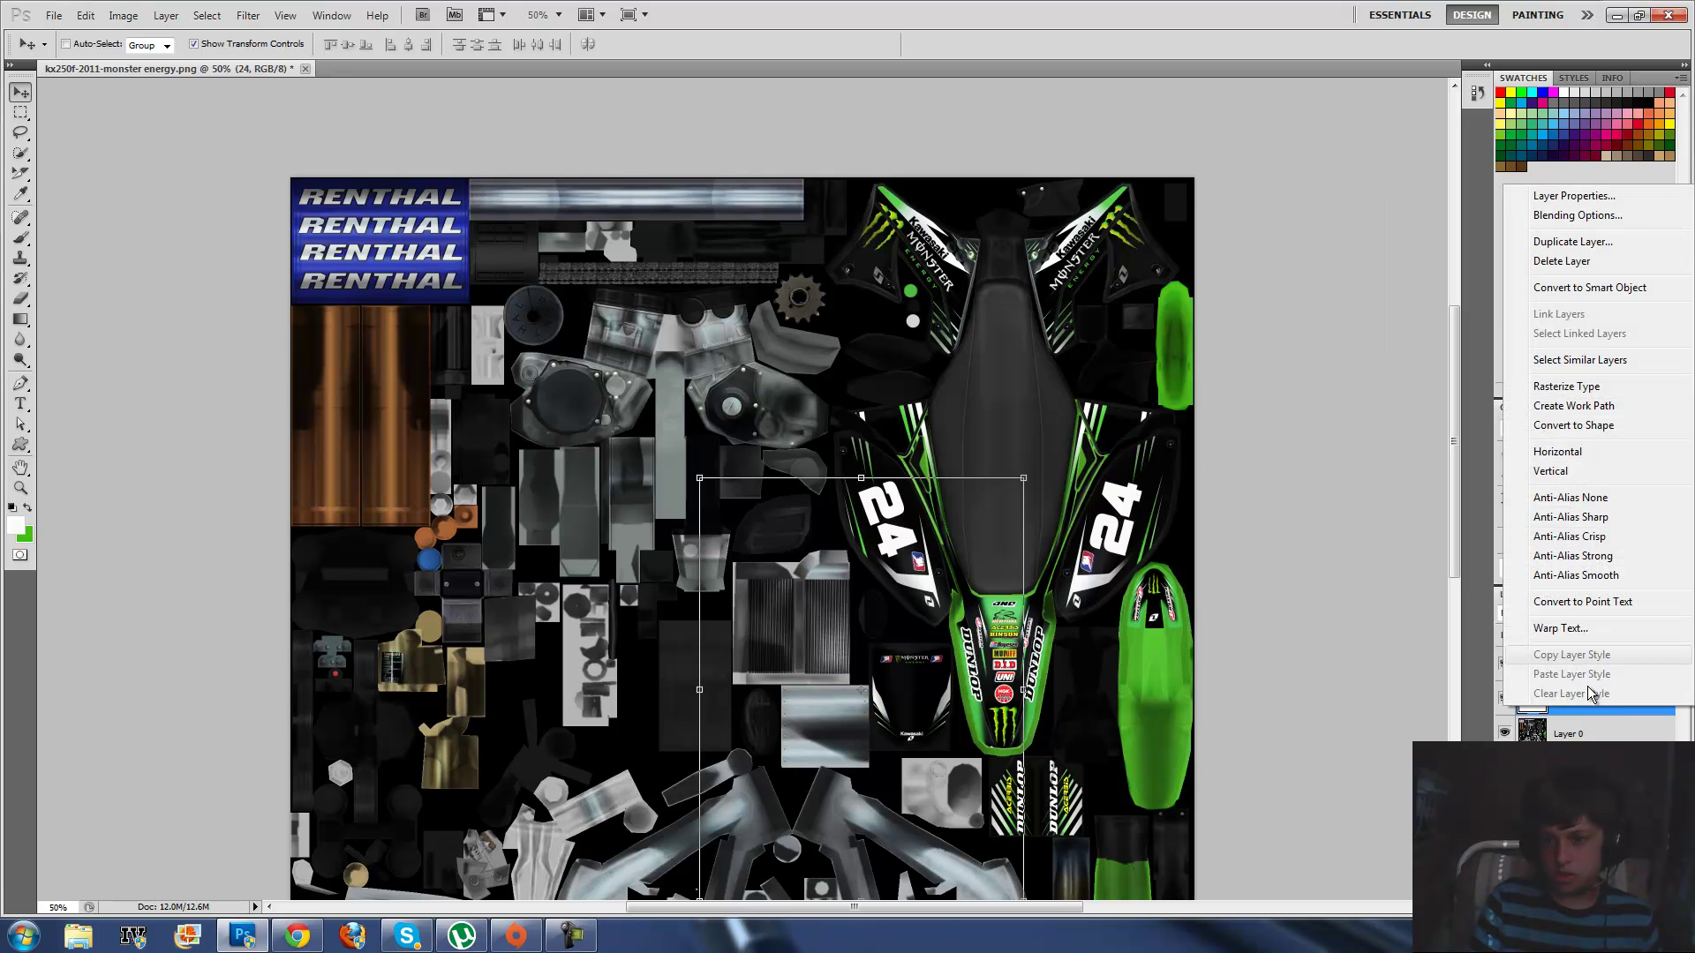
{"action": "left_click", "coordinate": [1572, 240]}
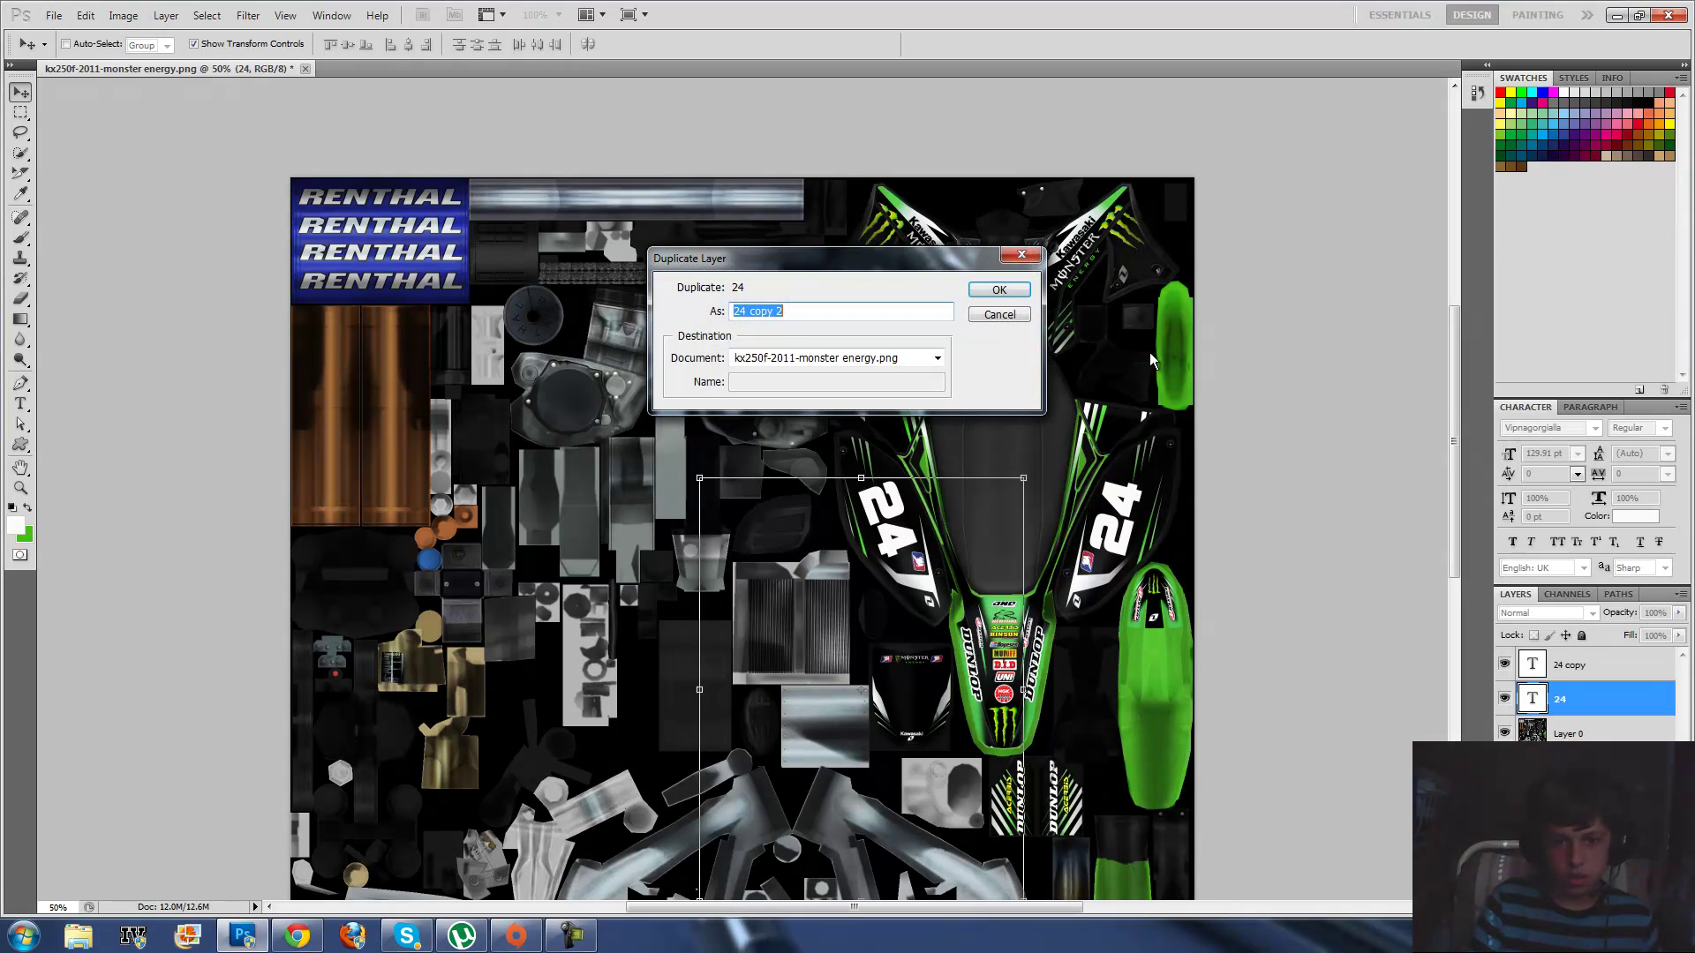
{"action": "left_click", "coordinate": [999, 290]}
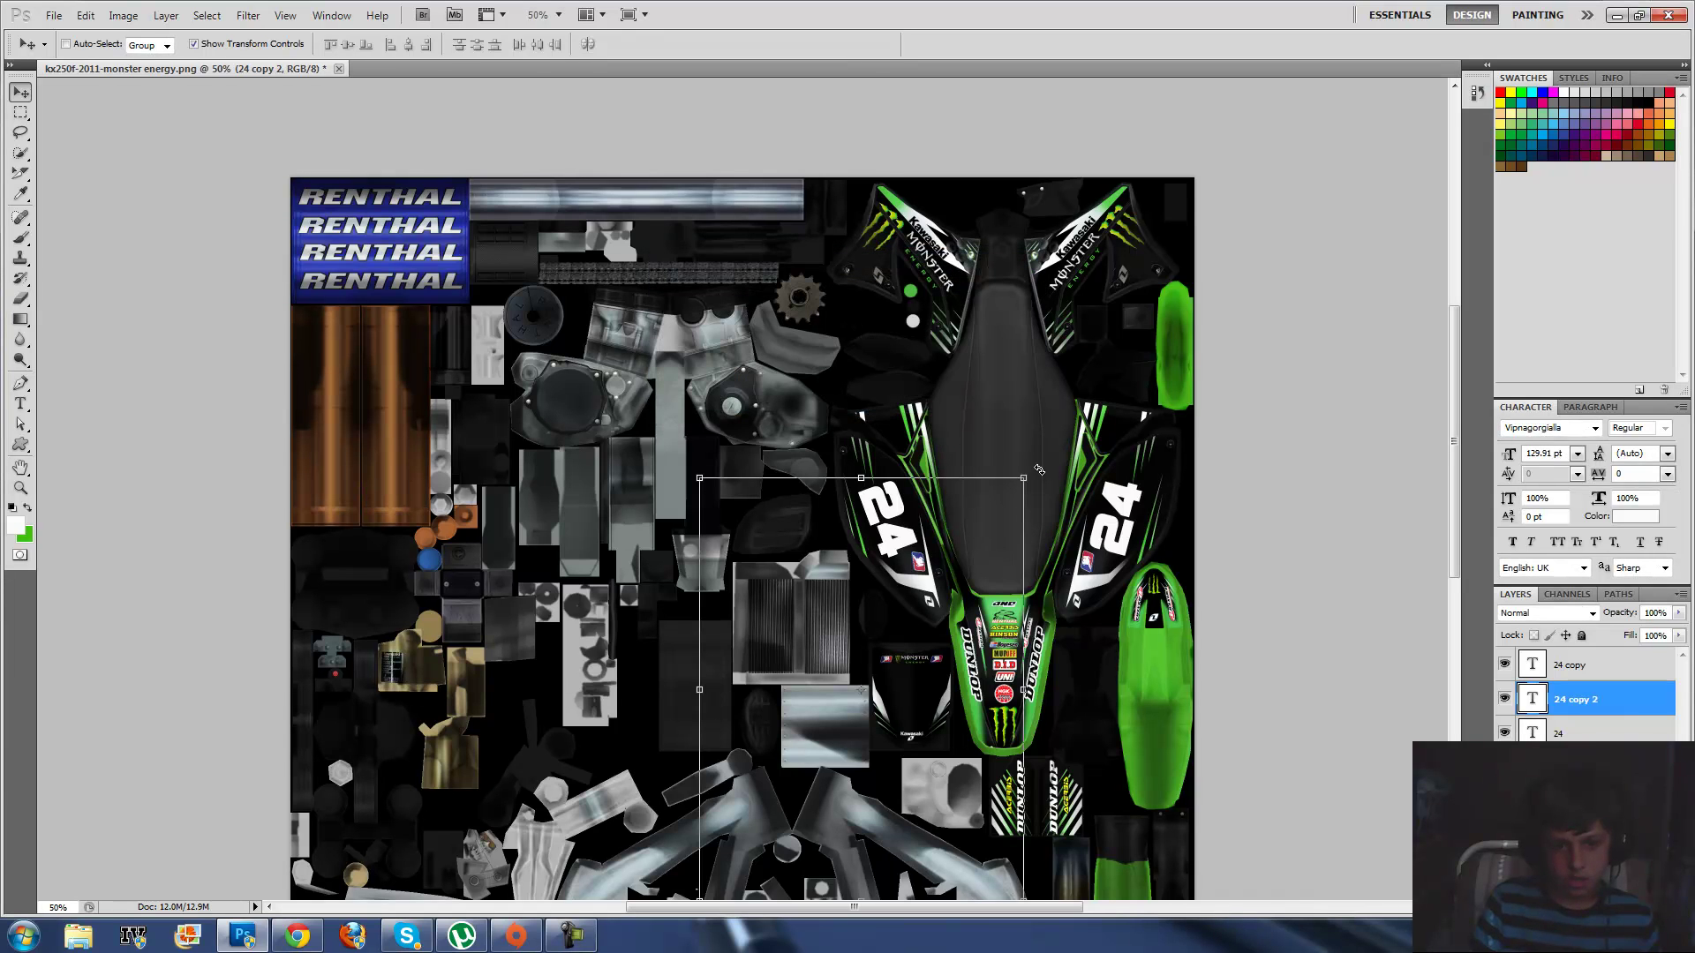
Shrink, rotate upright and place the third 24 on the small black panel
{"action": "left_click_drag", "start_coordinate": [1039, 470], "coordinate": [740, 480]}
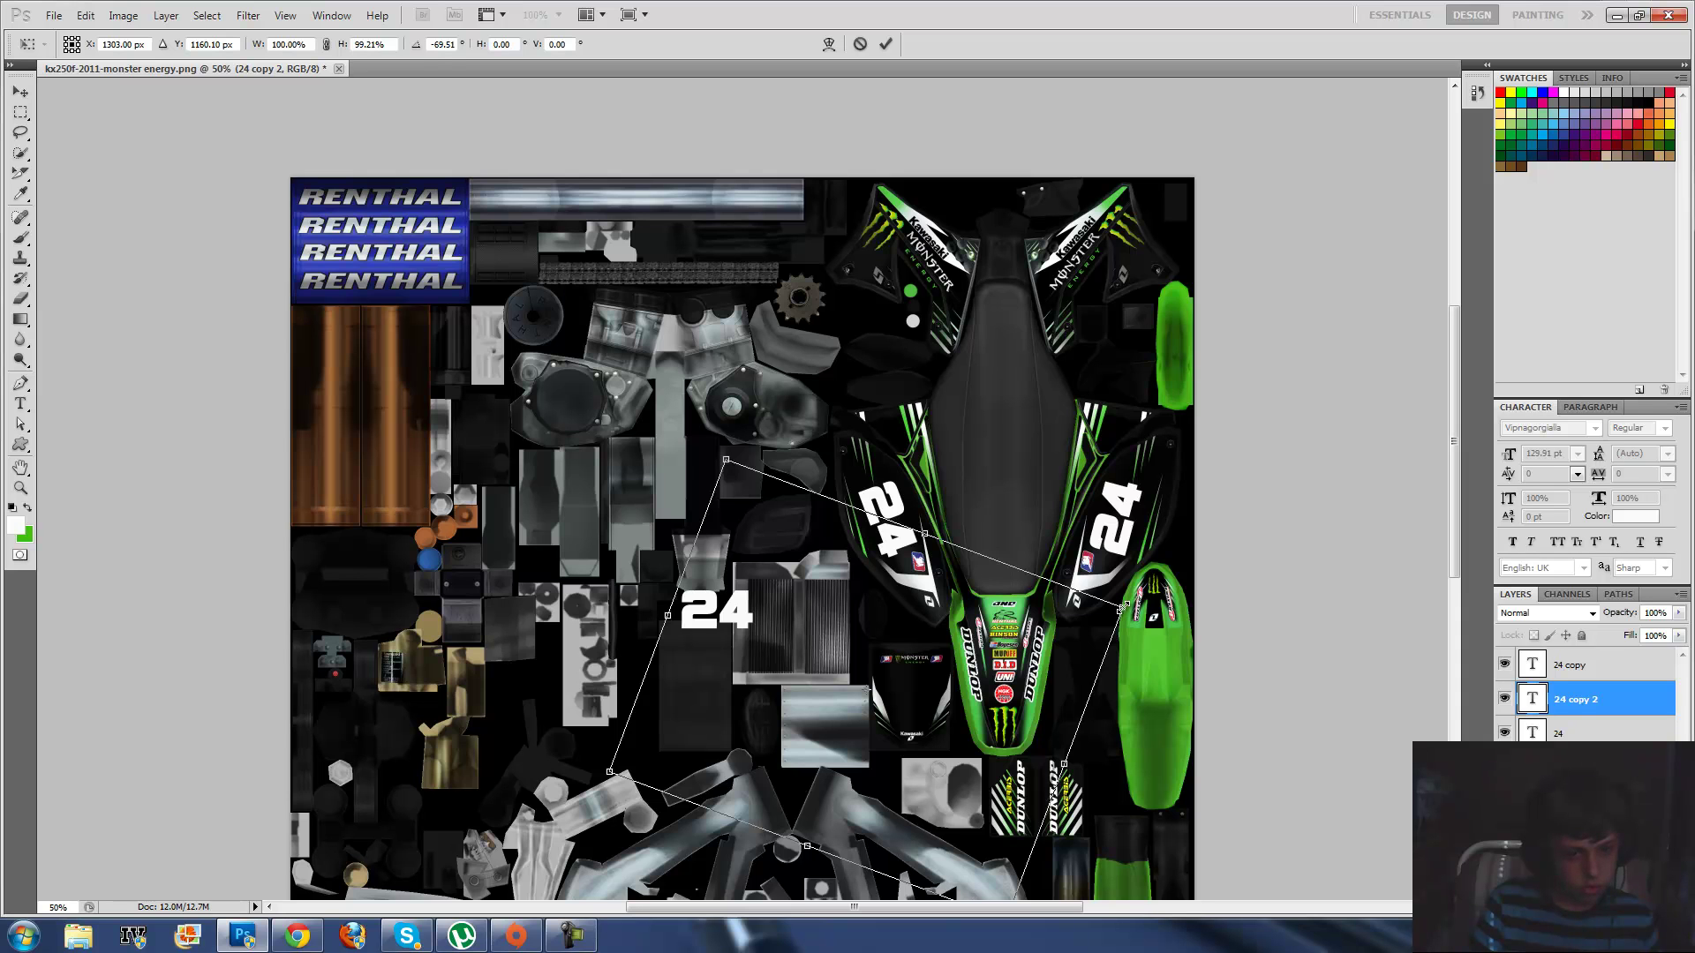
{"action": "mouse_move", "coordinate": [1122, 607]}
{"action": "left_mouse_down"}
{"action": "mouse_move", "coordinate": [965, 478]}
{"action": "mouse_move", "coordinate": [986, 565]}
{"action": "mouse_move", "coordinate": [1110, 623]}
{"action": "mouse_move", "coordinate": [1114, 603]}
{"action": "left_mouse_up"}
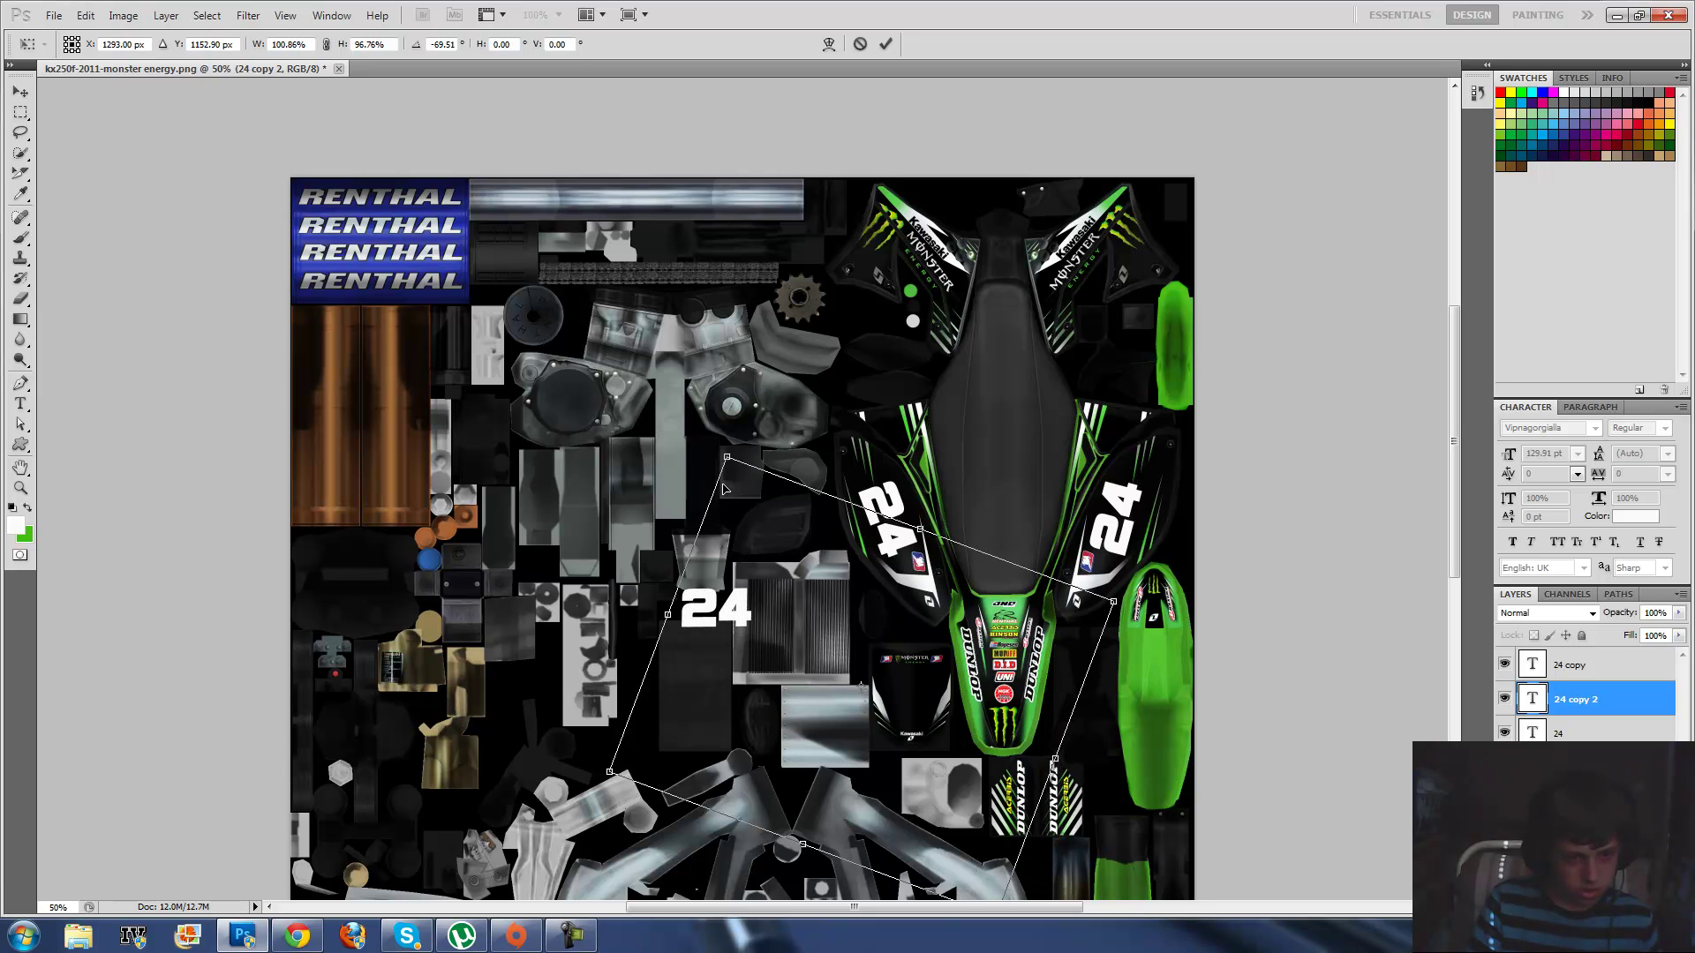
{"action": "left_click_drag", "start_coordinate": [706, 457], "coordinate": [918, 632]}
{"action": "left_click_drag", "start_coordinate": [692, 616], "coordinate": [581, 826]}
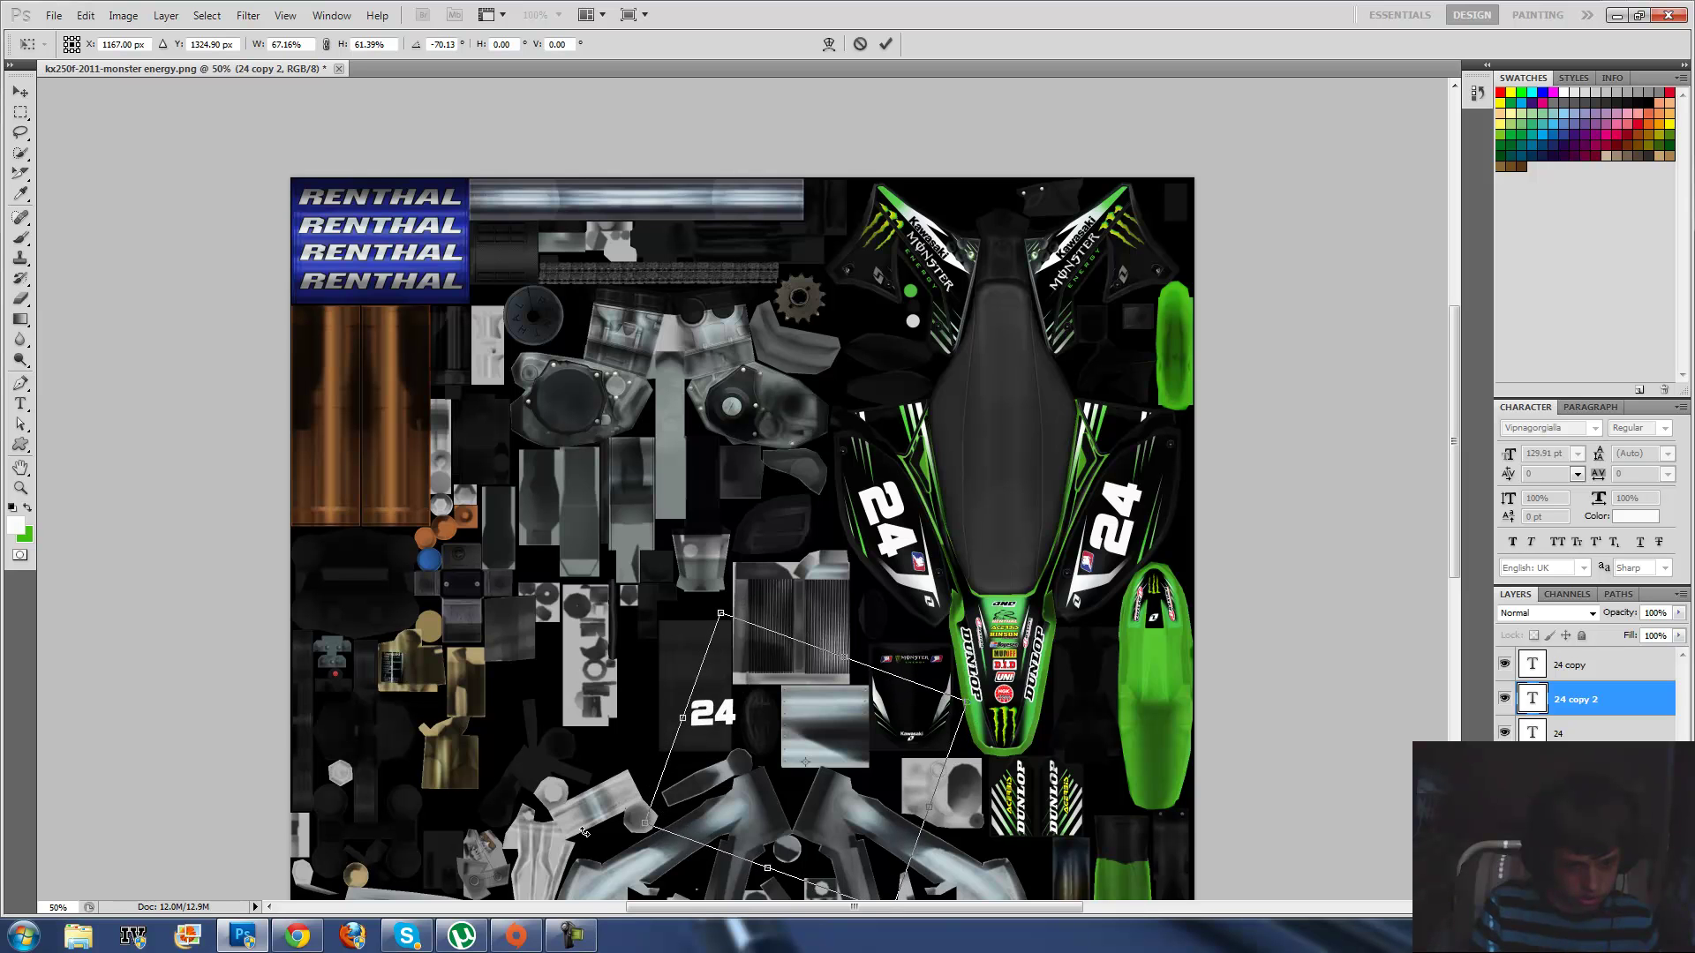
{"action": "left_click_drag", "start_coordinate": [709, 715], "coordinate": [875, 685]}
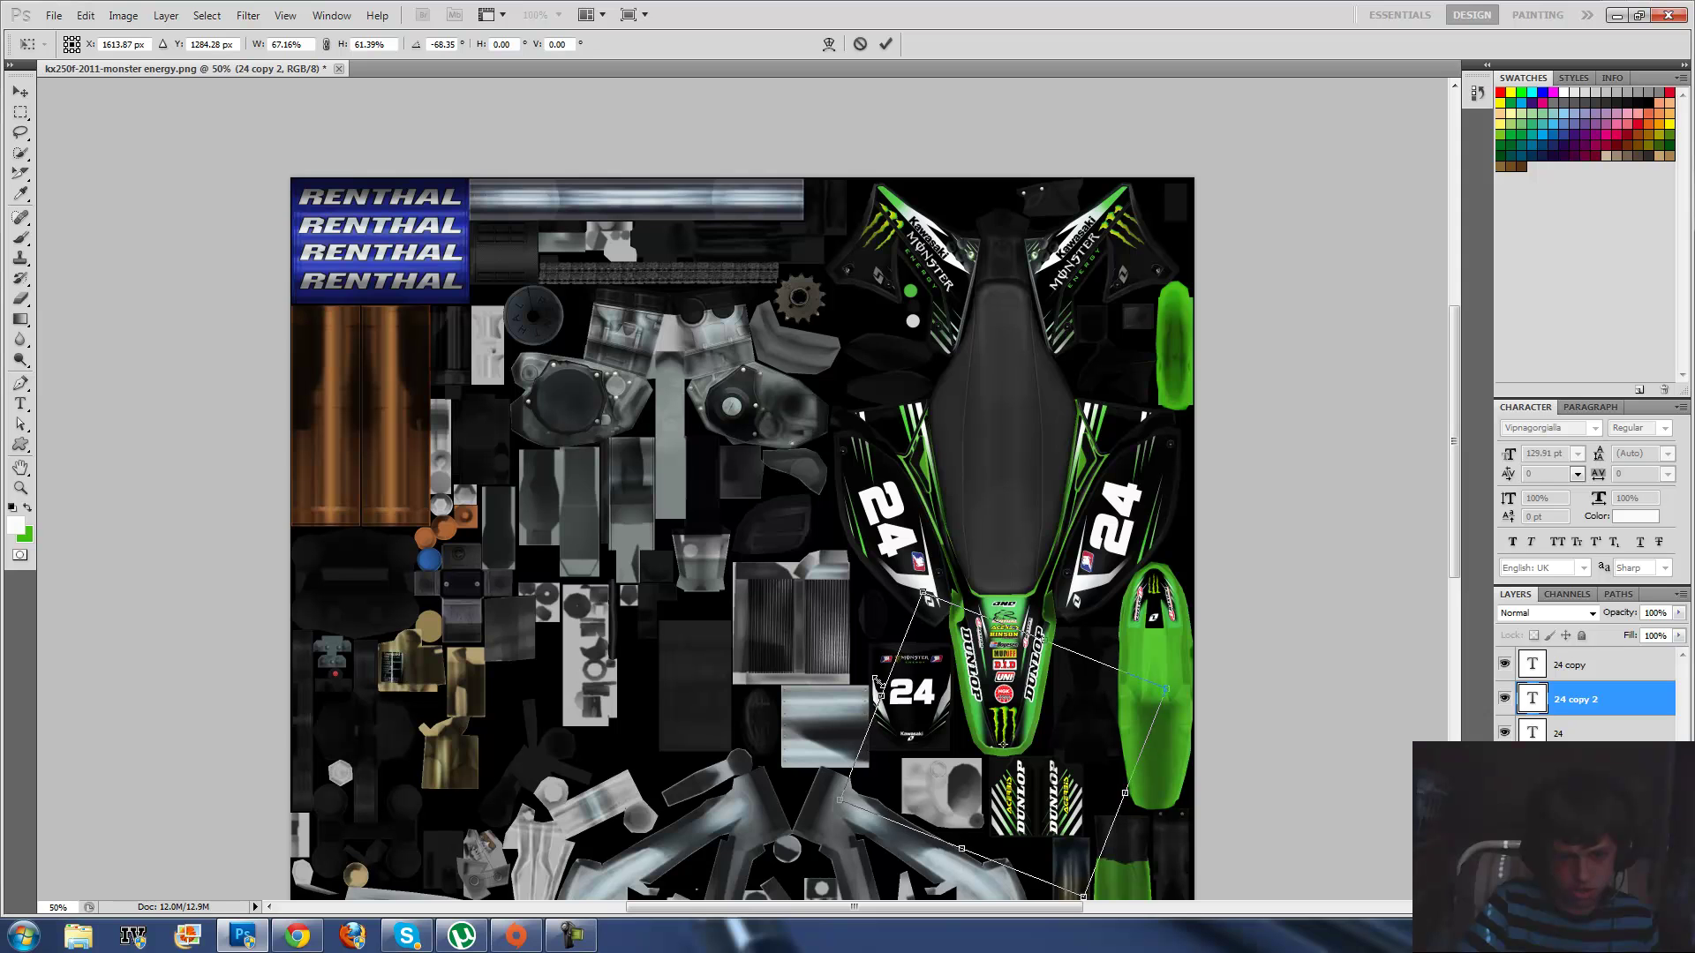
{"action": "key", "text": "Return"}
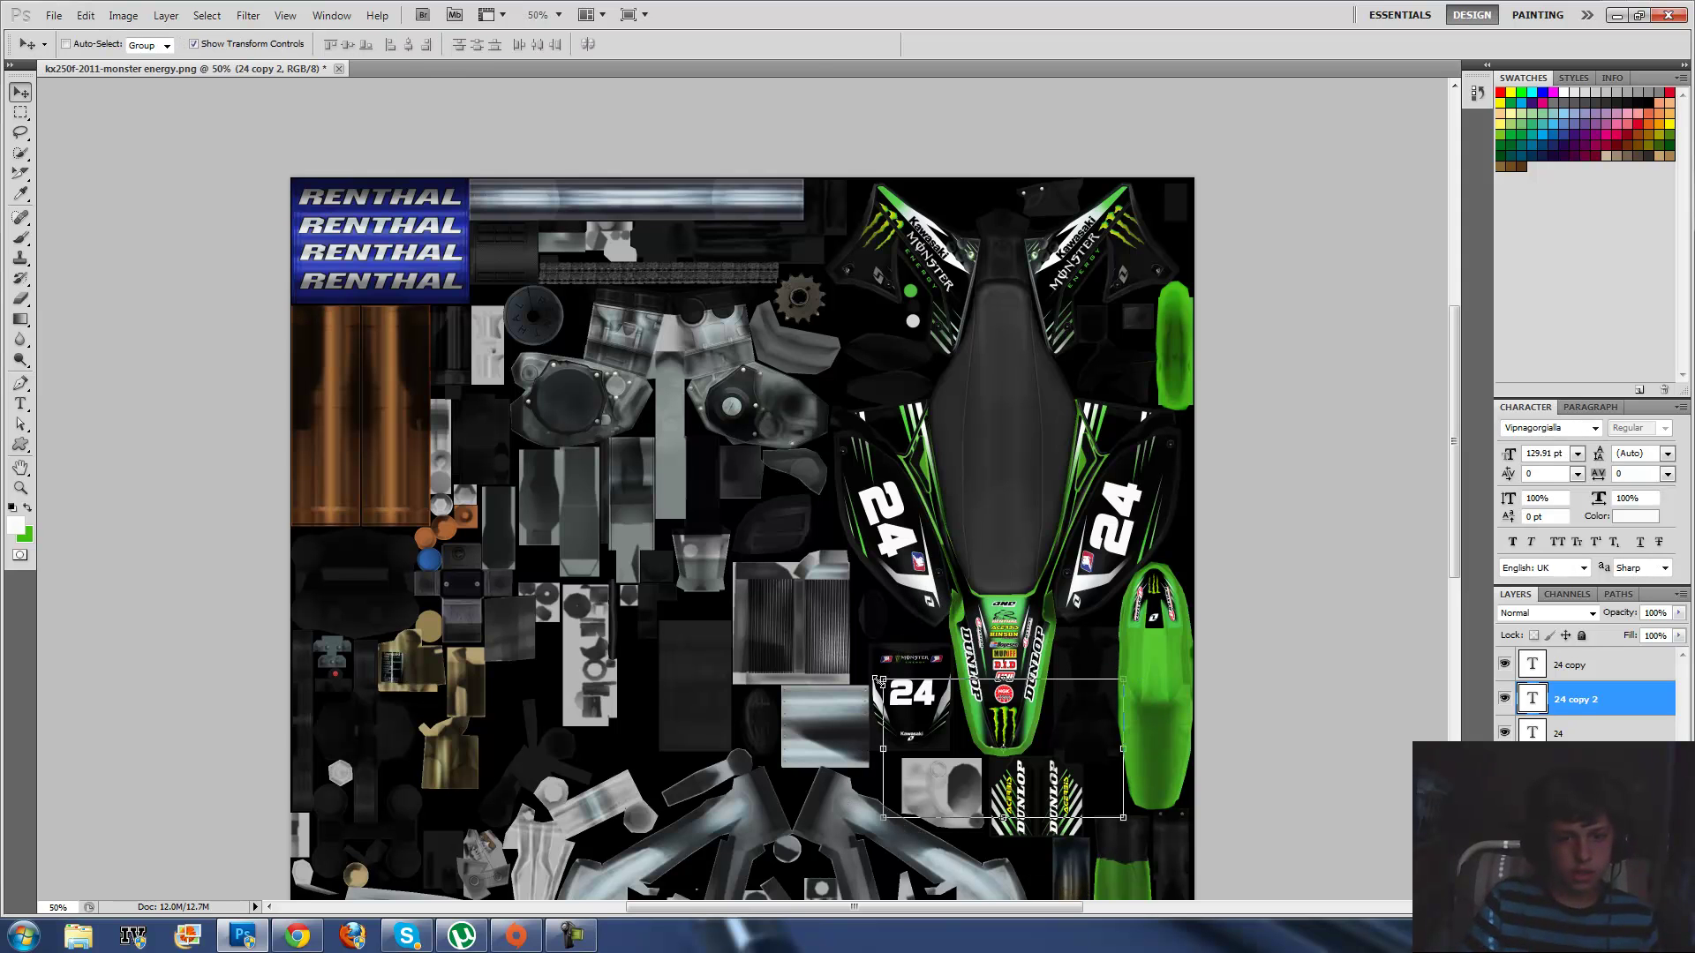
{"action": "scroll", "coordinate": [962, 372], "scroll_direction": "down", "scroll_amount": 4}
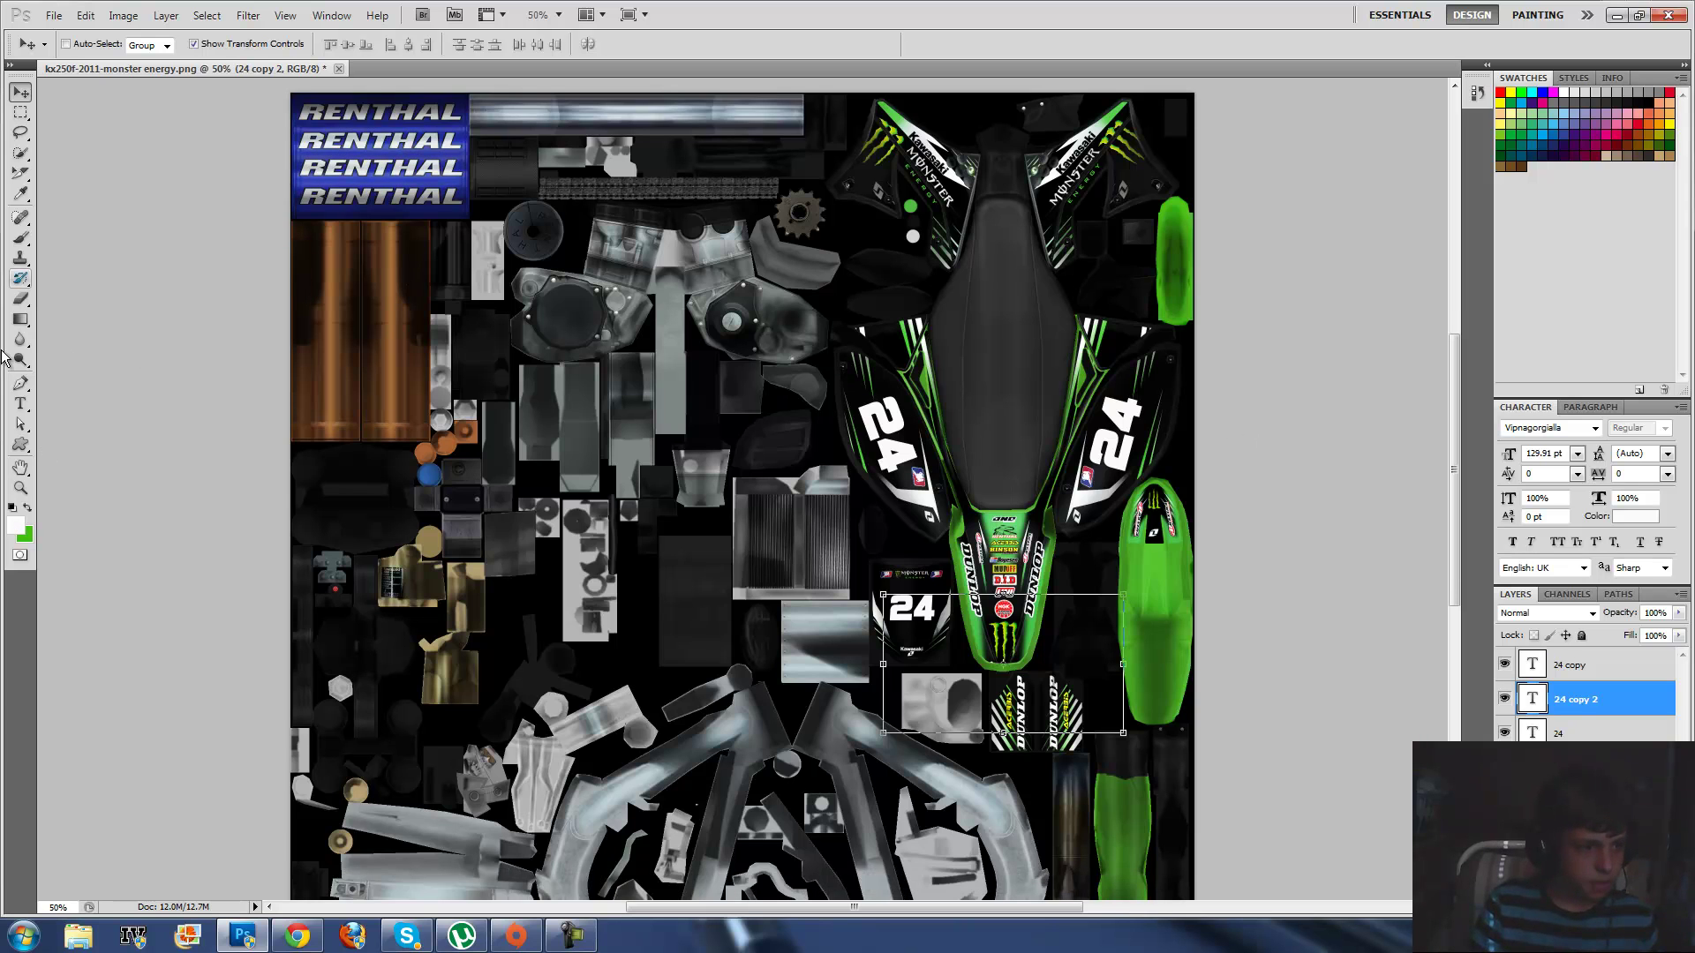
{"action": "left_click", "coordinate": [20, 237]}
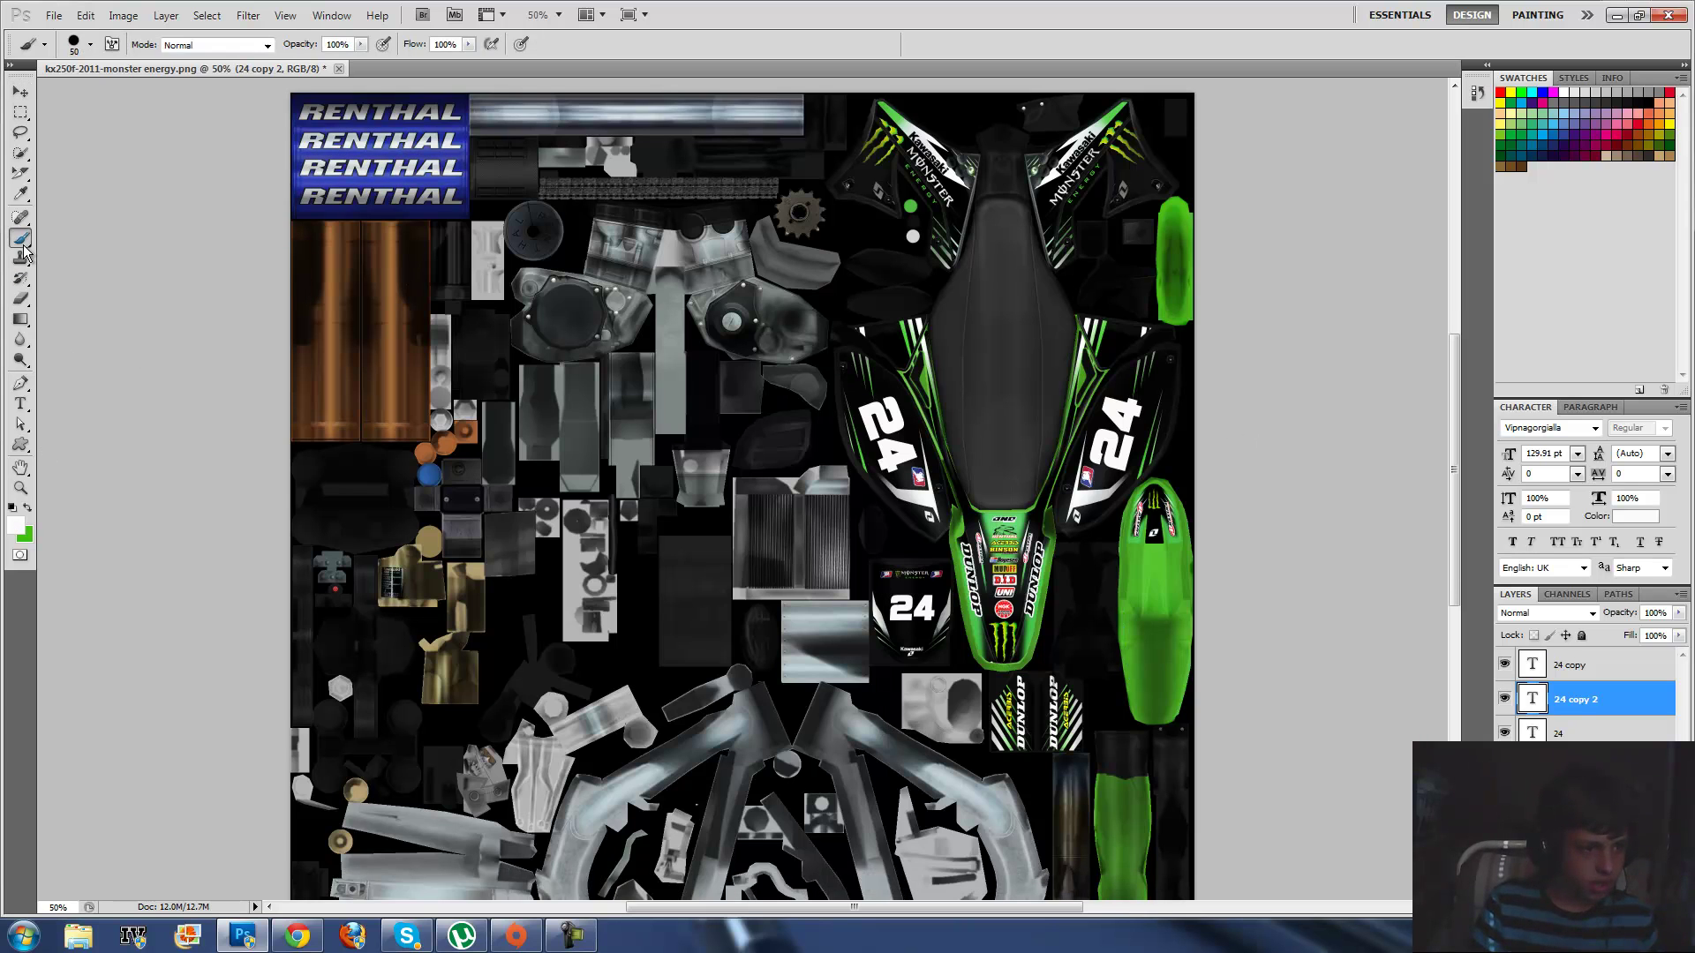
{"action": "left_click", "coordinate": [18, 323]}
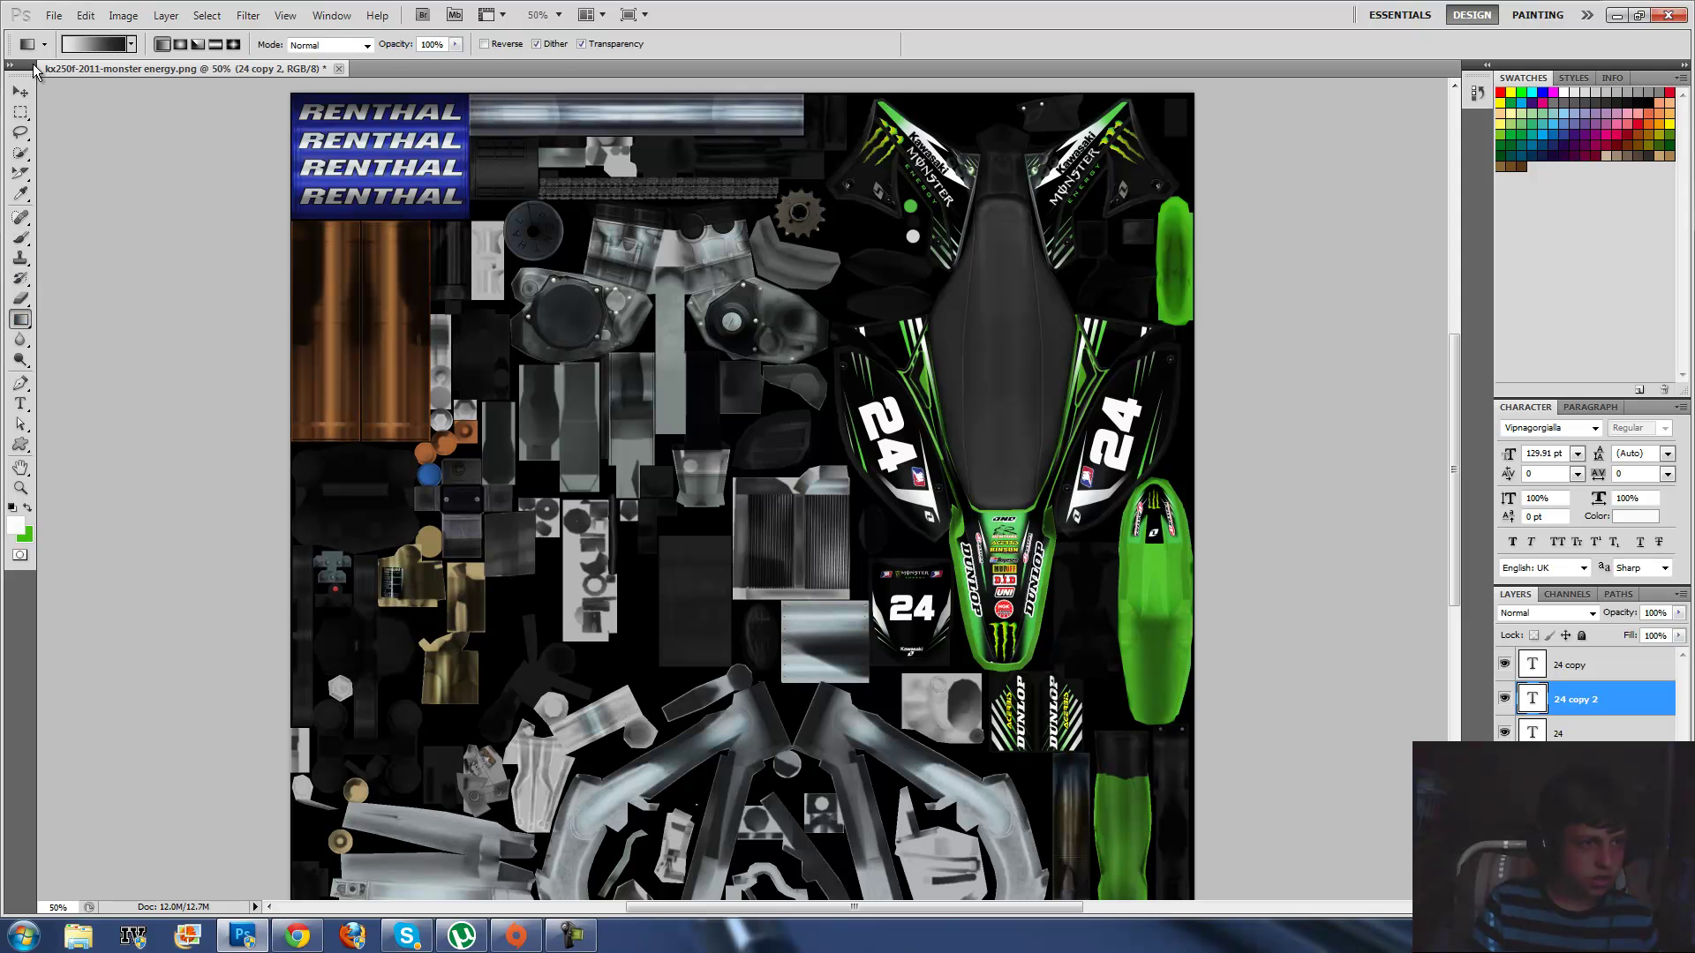
{"action": "left_click", "coordinate": [111, 47]}
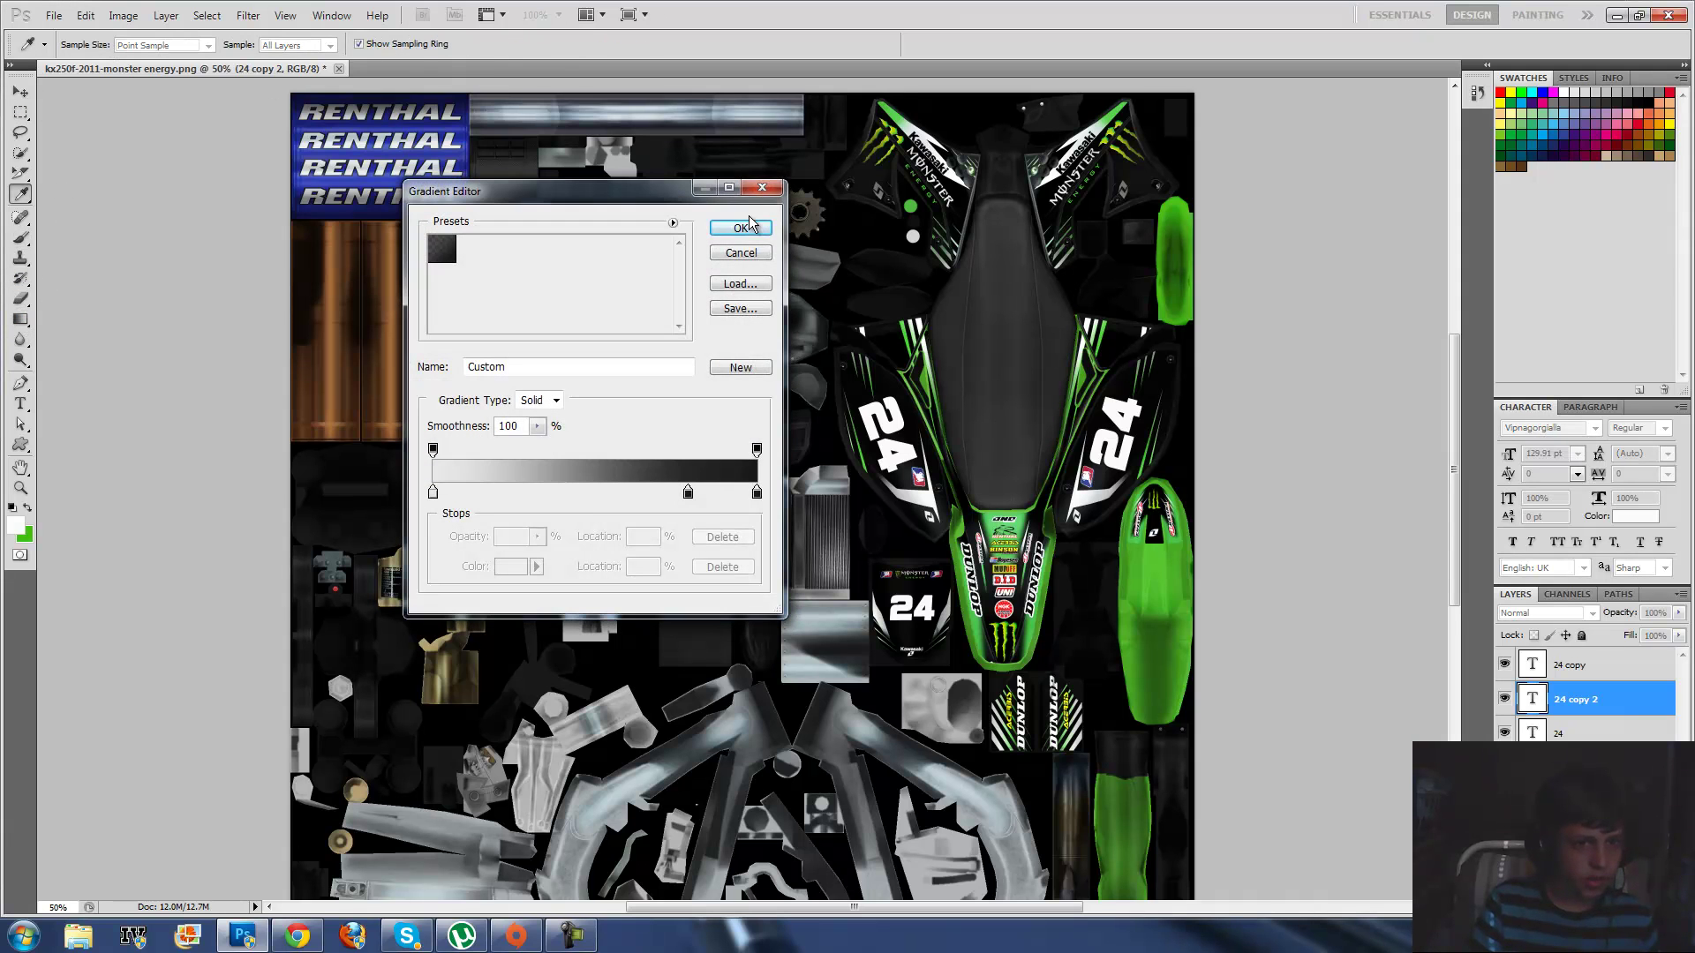
{"action": "left_click", "coordinate": [764, 189]}
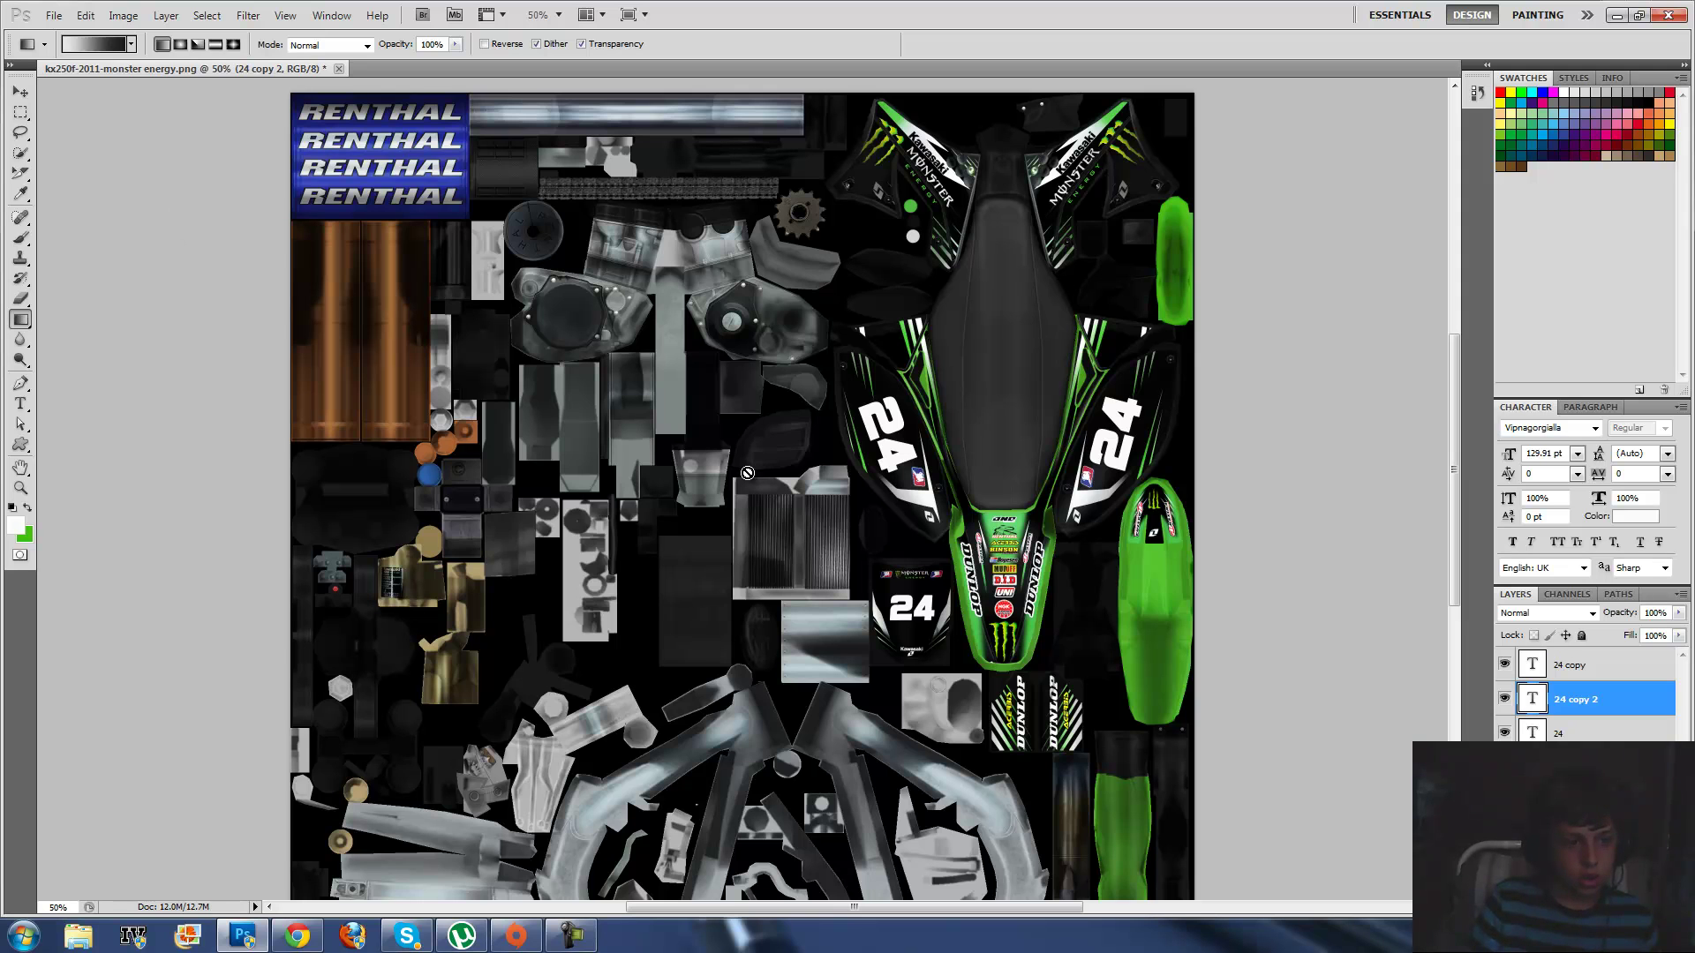
{"action": "left_click", "coordinate": [363, 408]}
{"action": "left_click", "coordinate": [849, 358]}
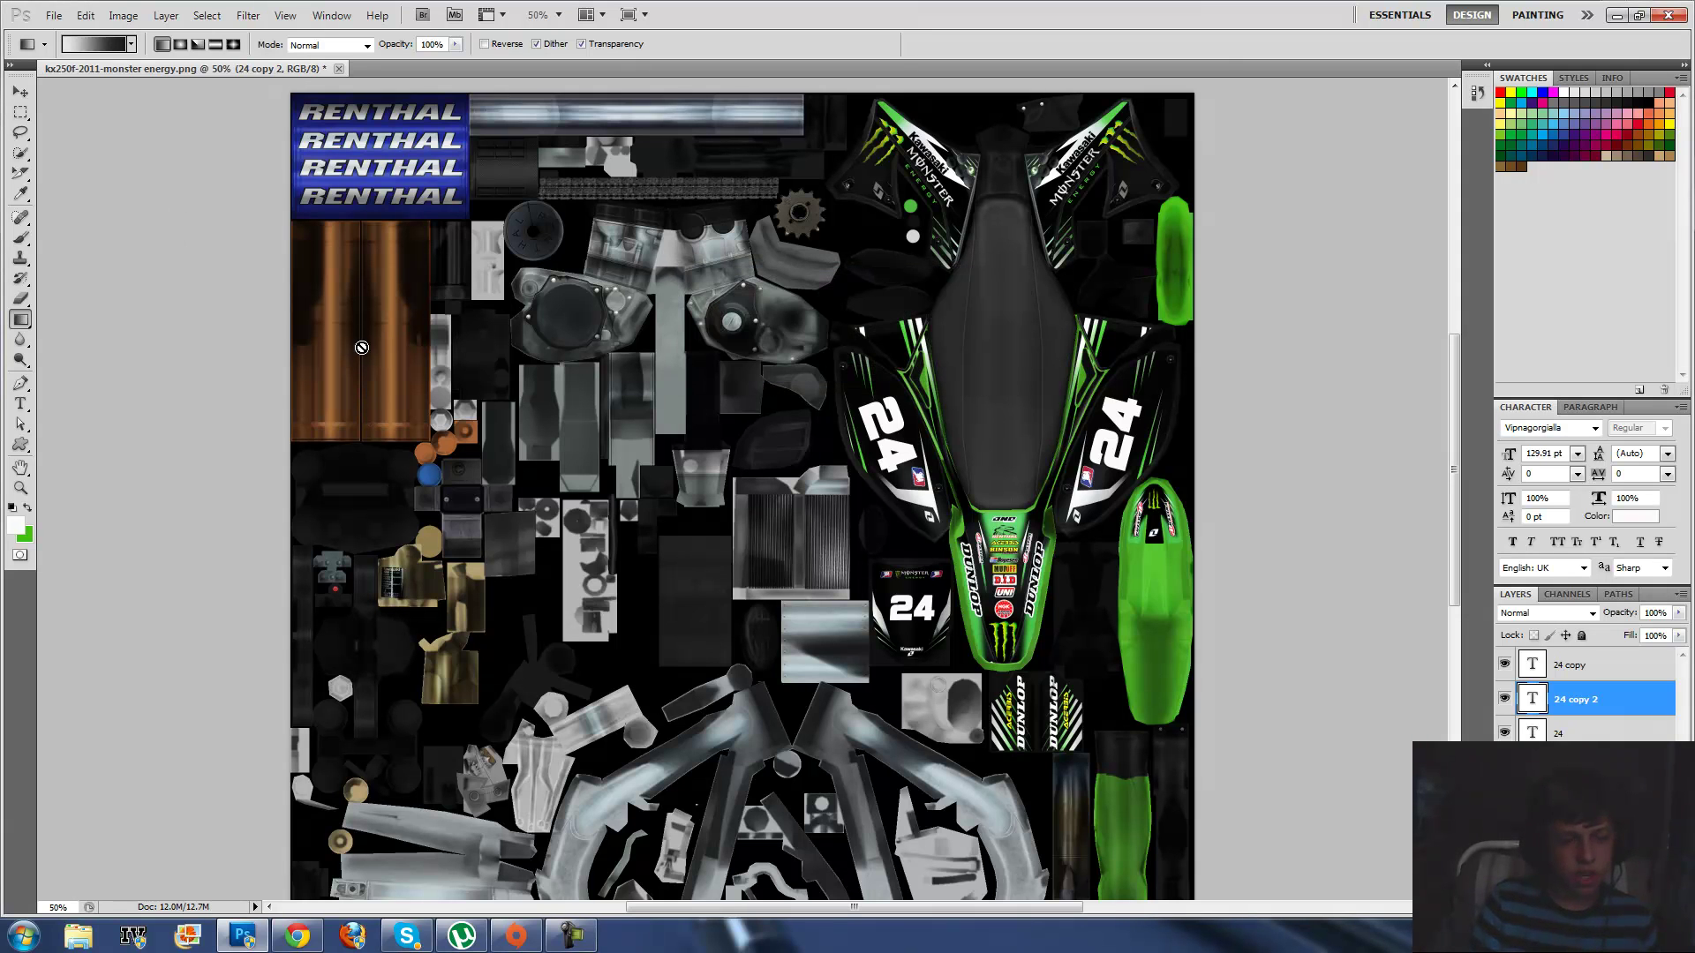
Start Save As and enter the file name kx250f-2011-example
{"action": "left_click", "coordinate": [55, 16]}
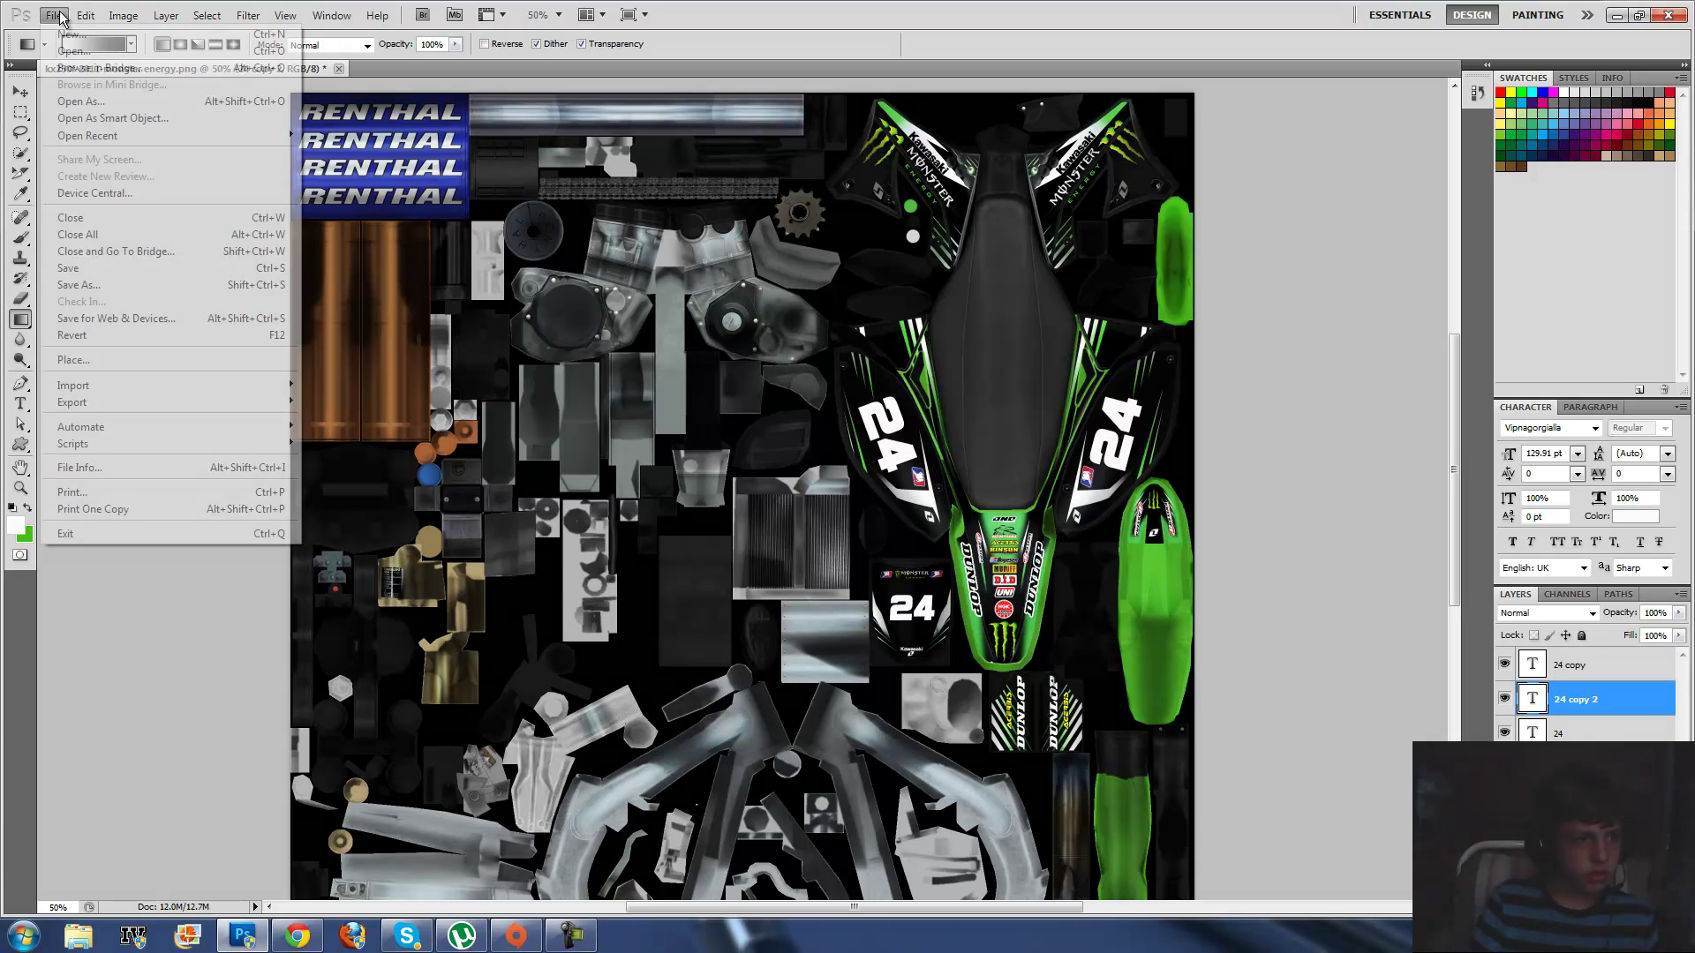
{"action": "left_click", "coordinate": [88, 283]}
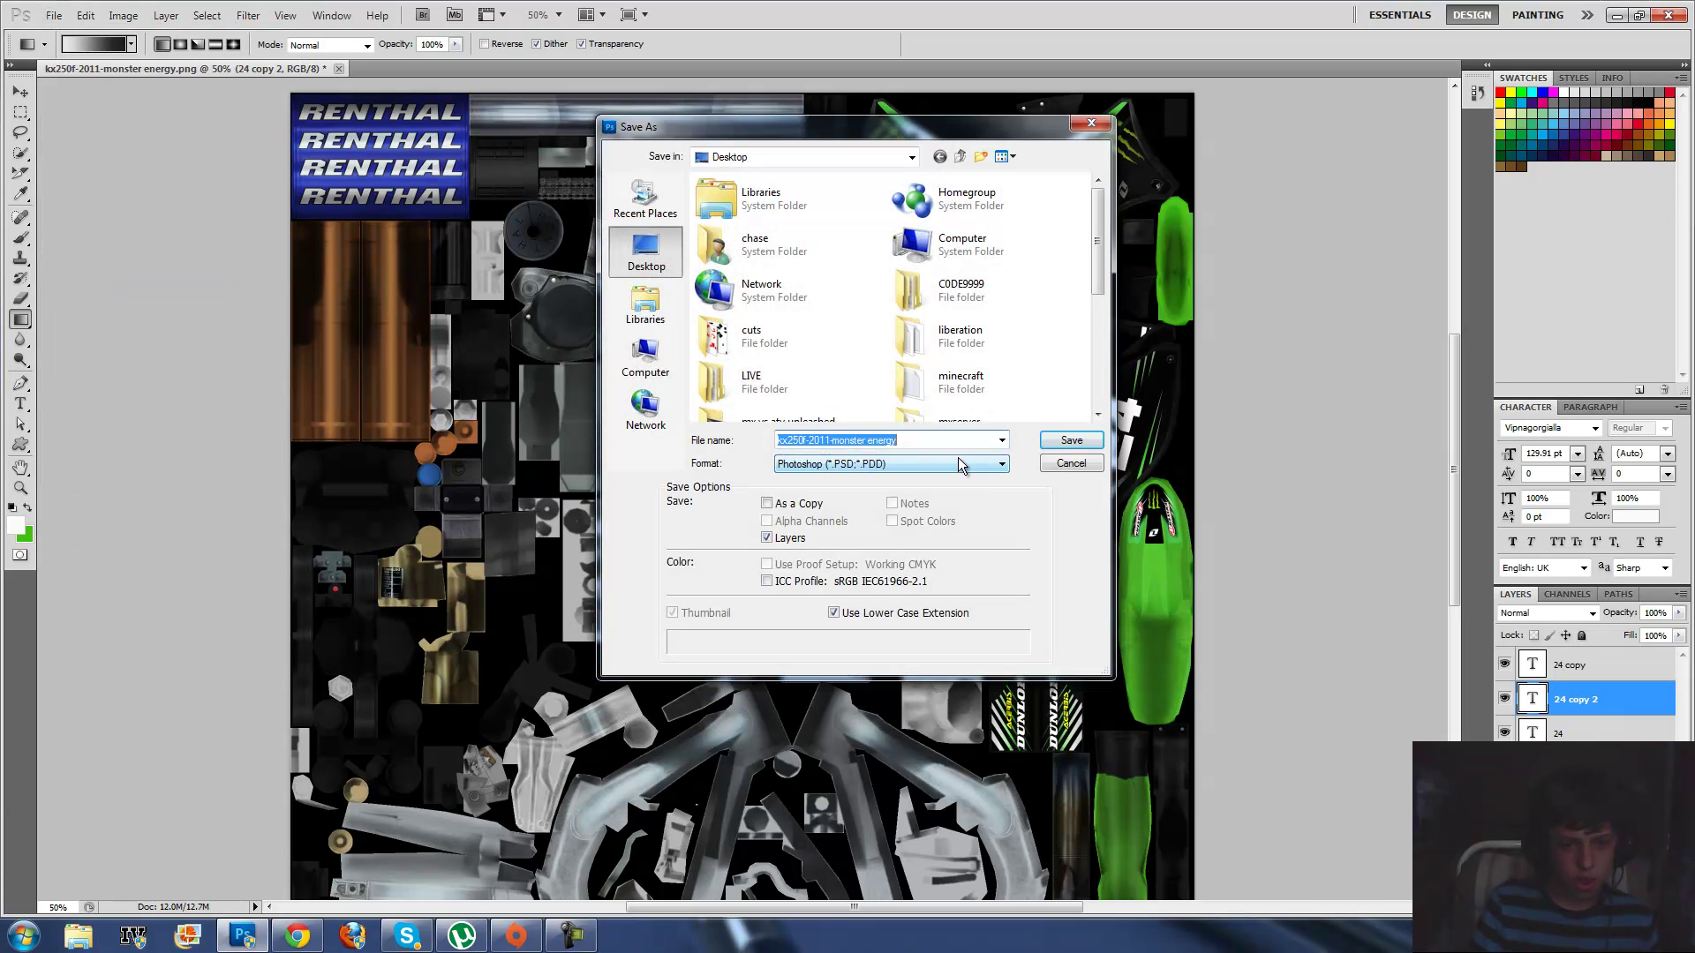
{"action": "key", "text": "BackSpace"}
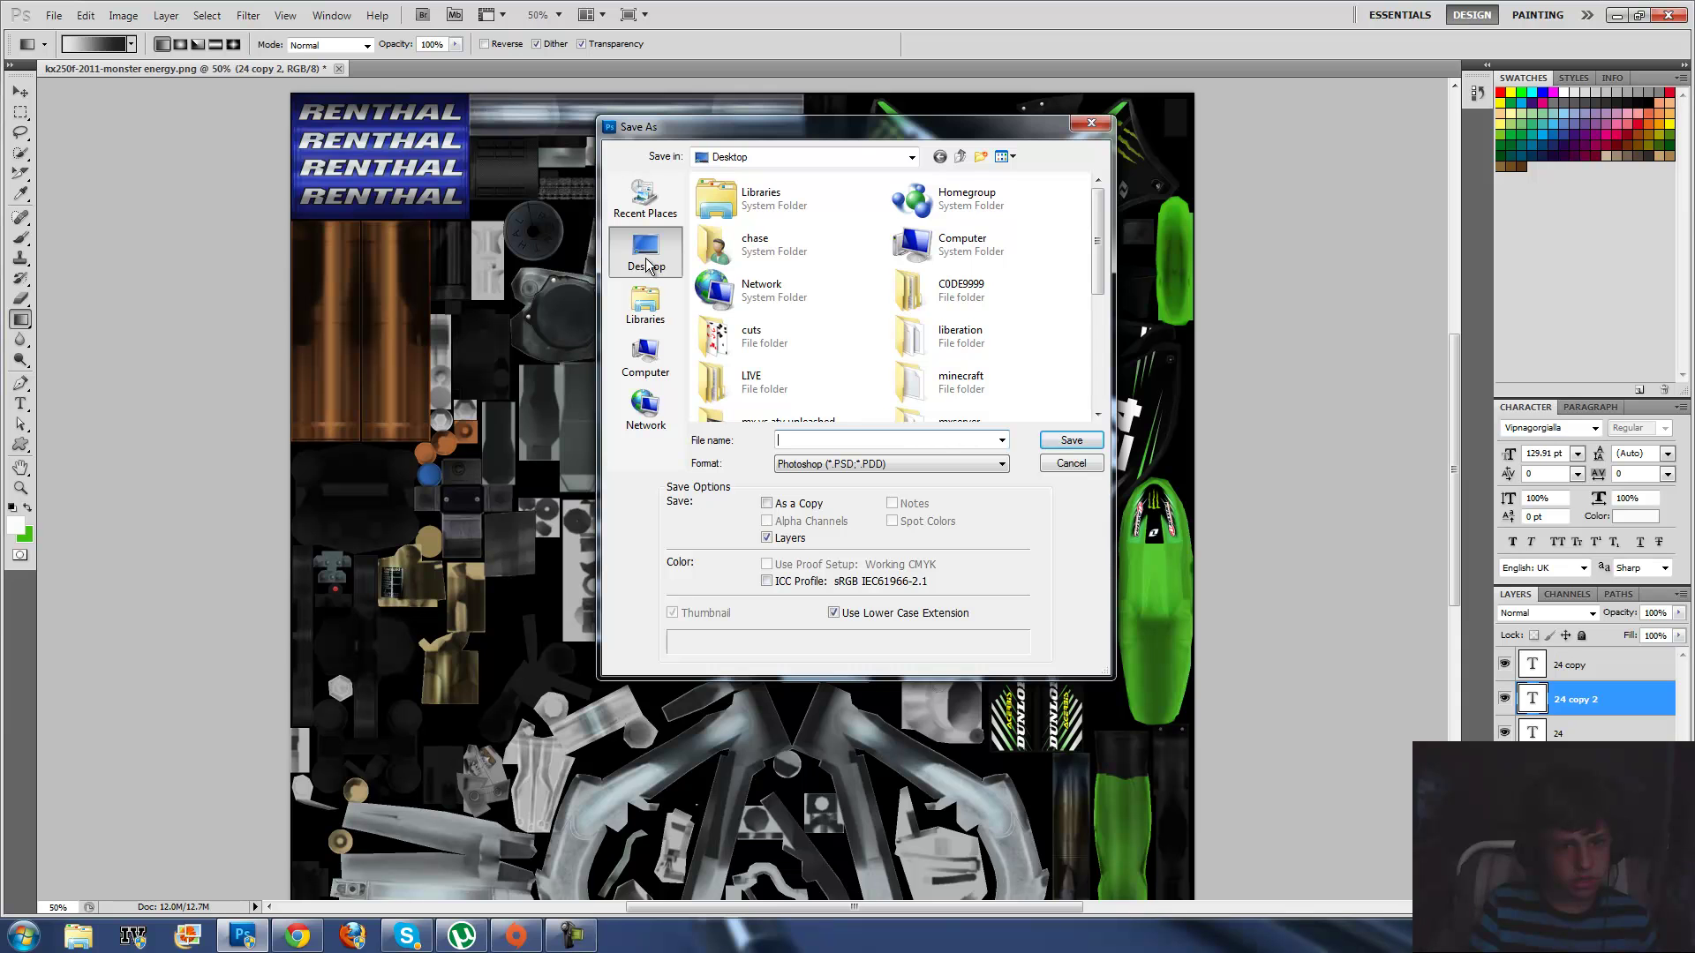
{"action": "left_click_drag", "start_coordinate": [1098, 265], "coordinate": [1241, 419]}
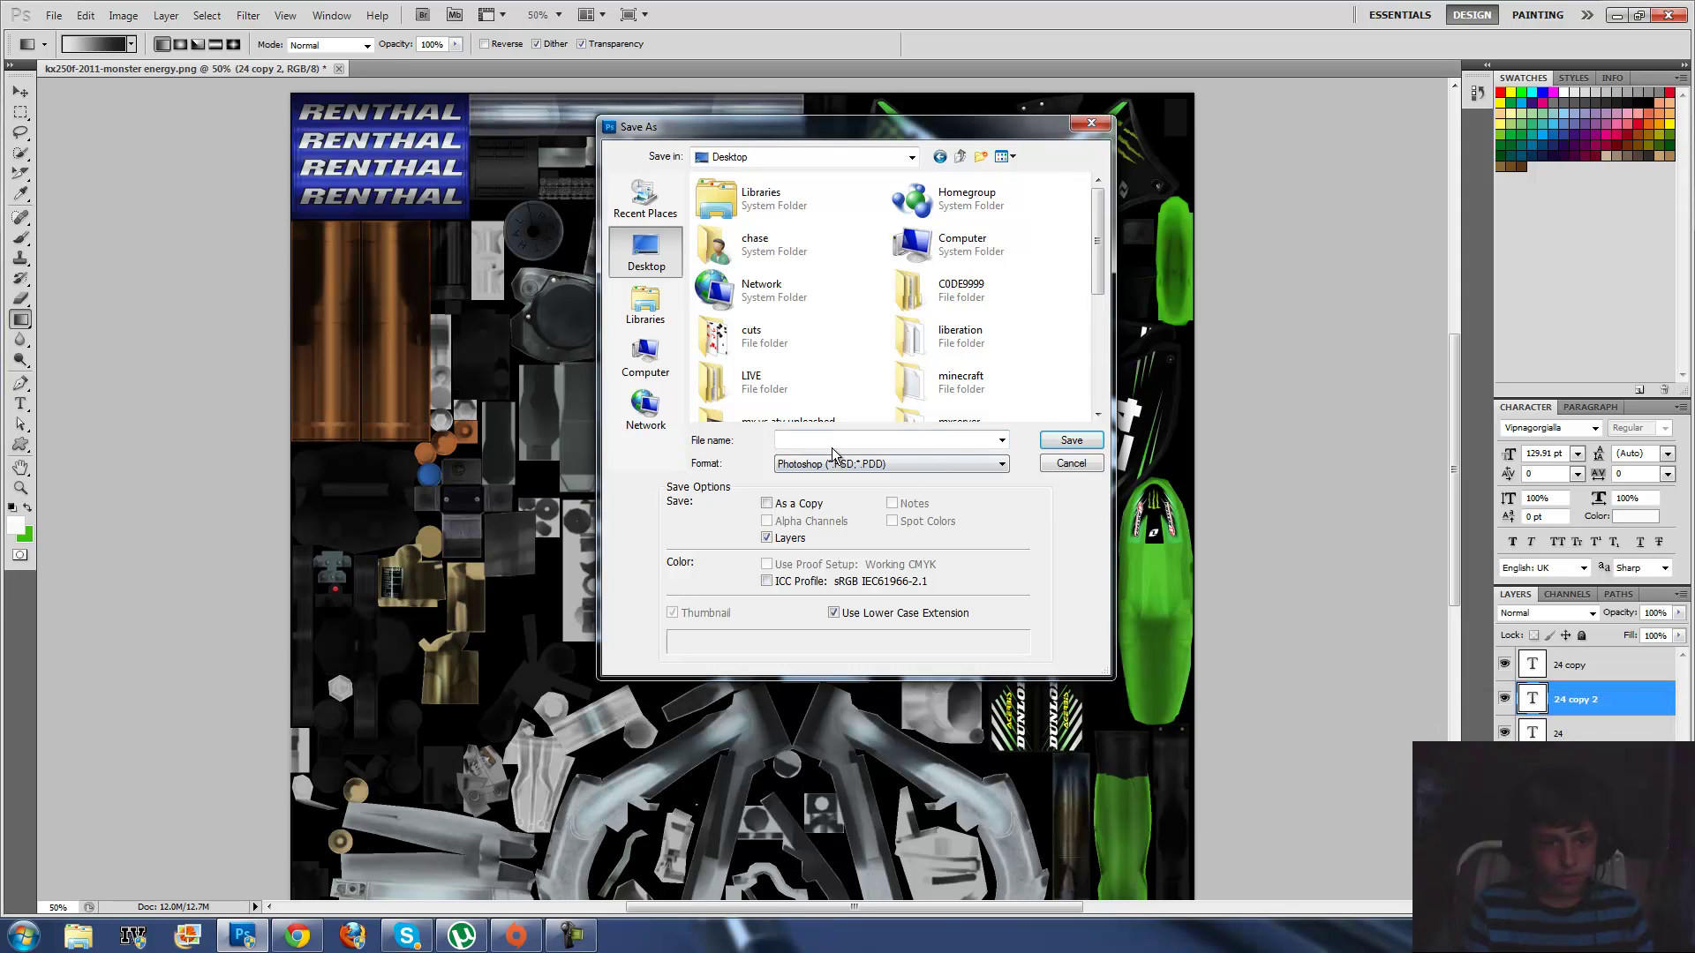
{"action": "type", "text": "kx250f-2"}
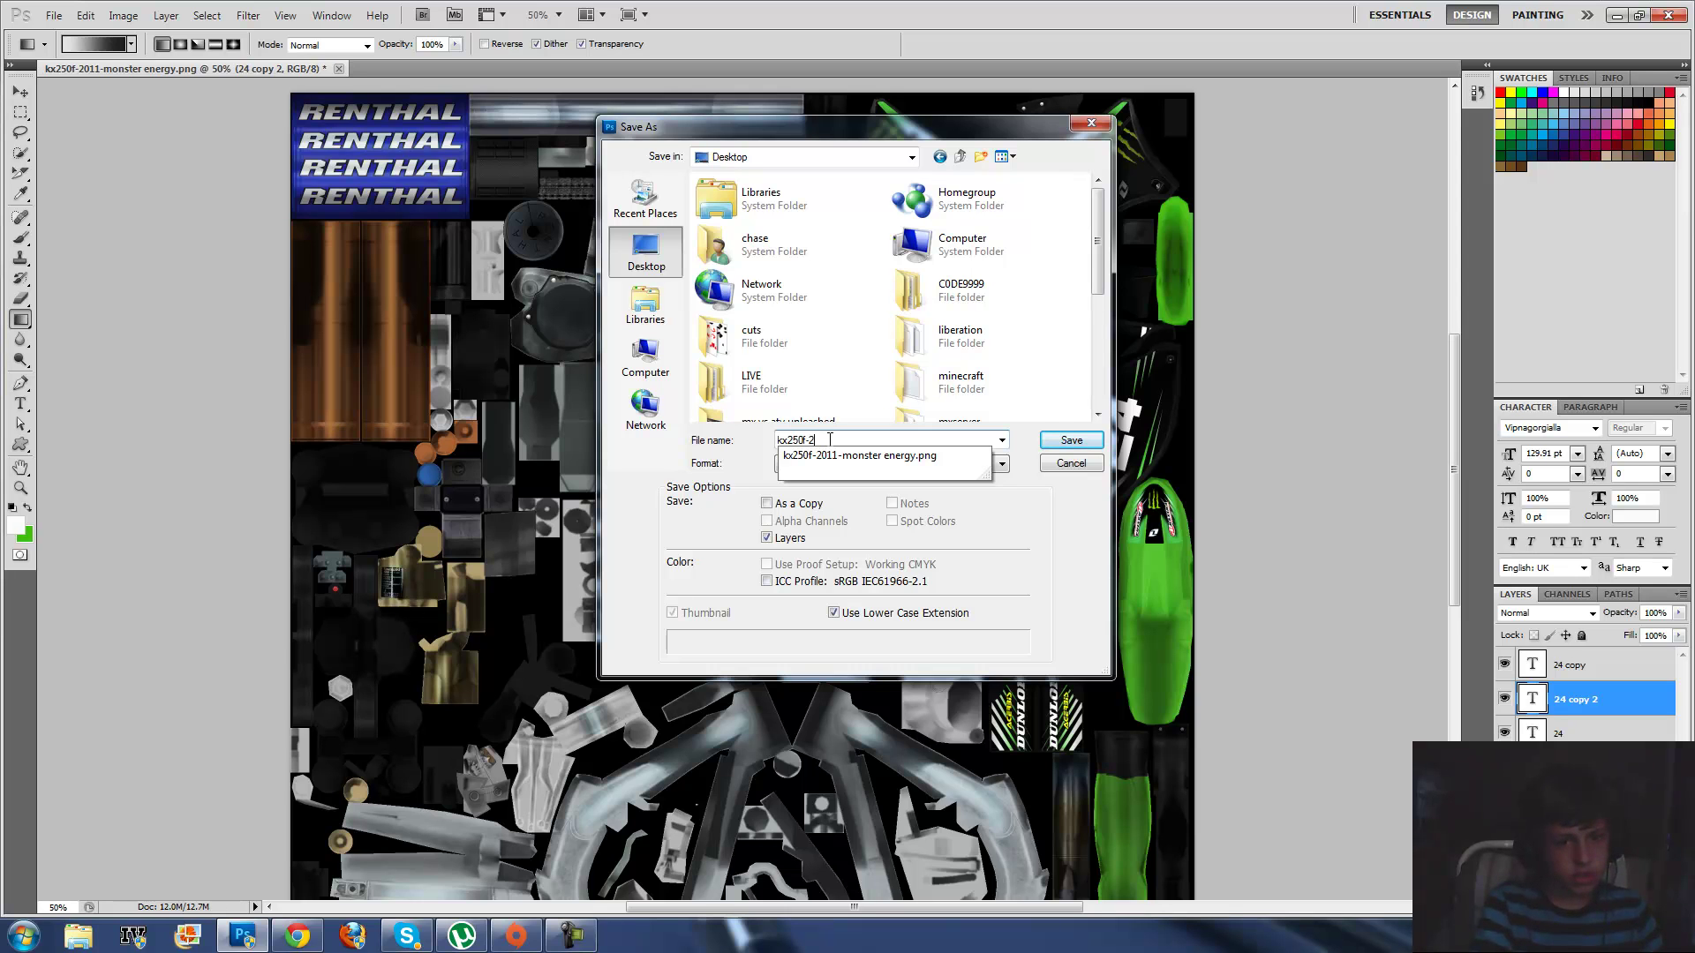
{"action": "type", "text": "011"}
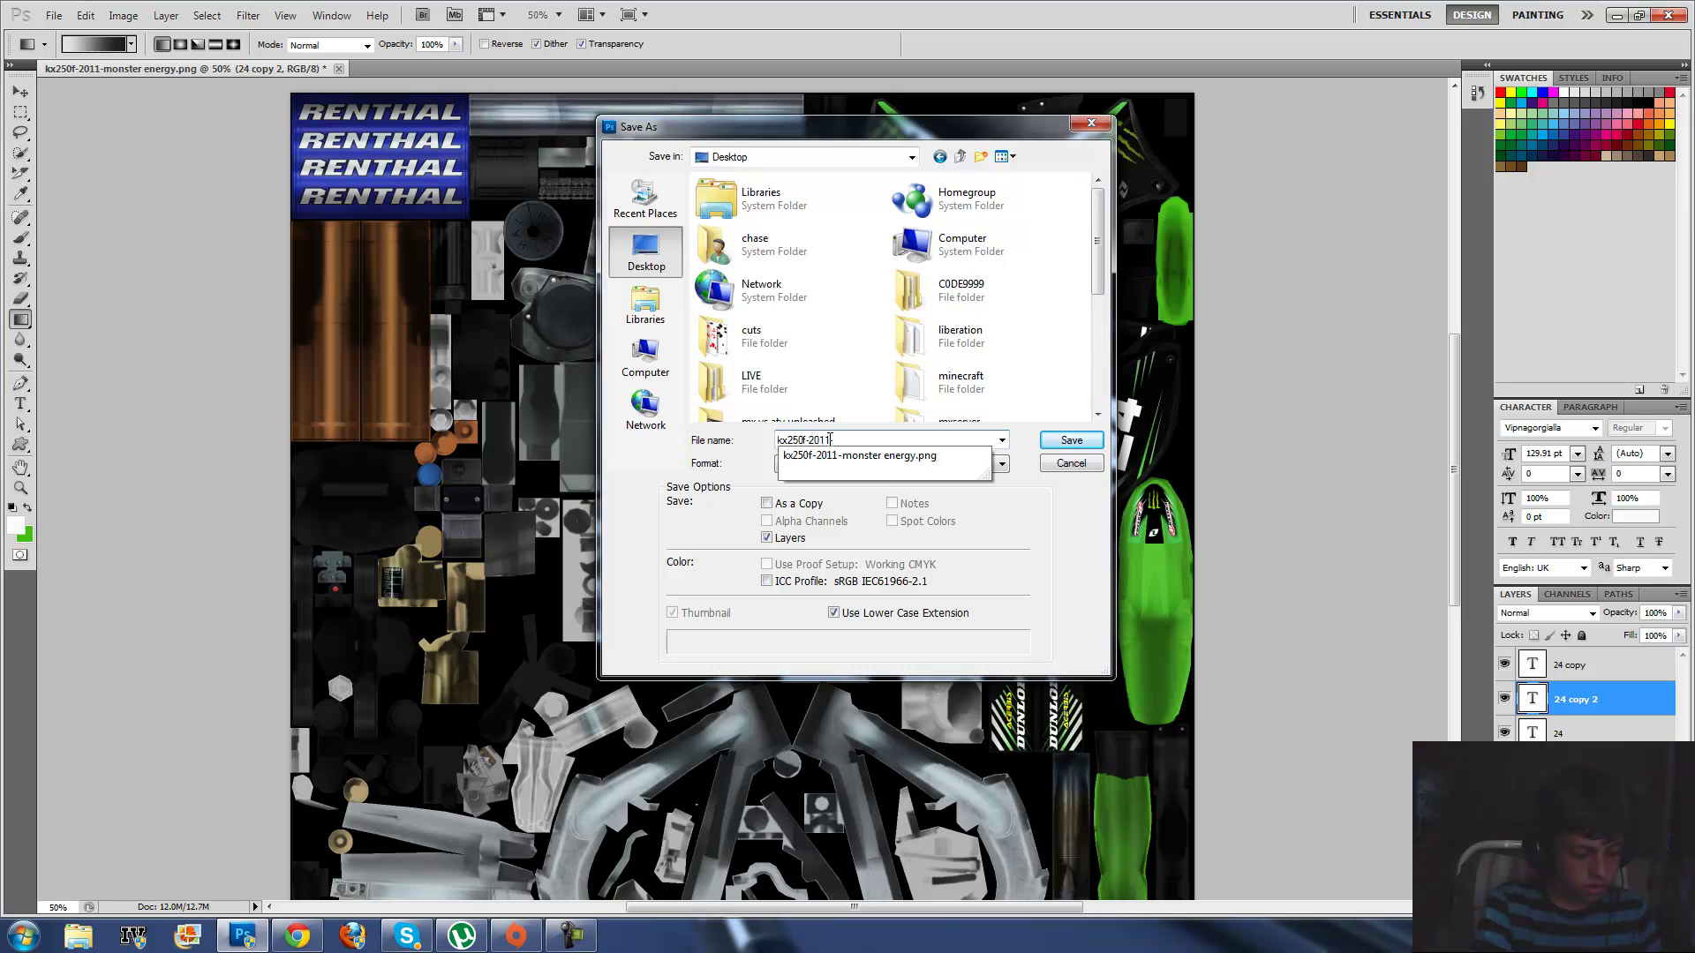
{"action": "type", "text": "ex"}
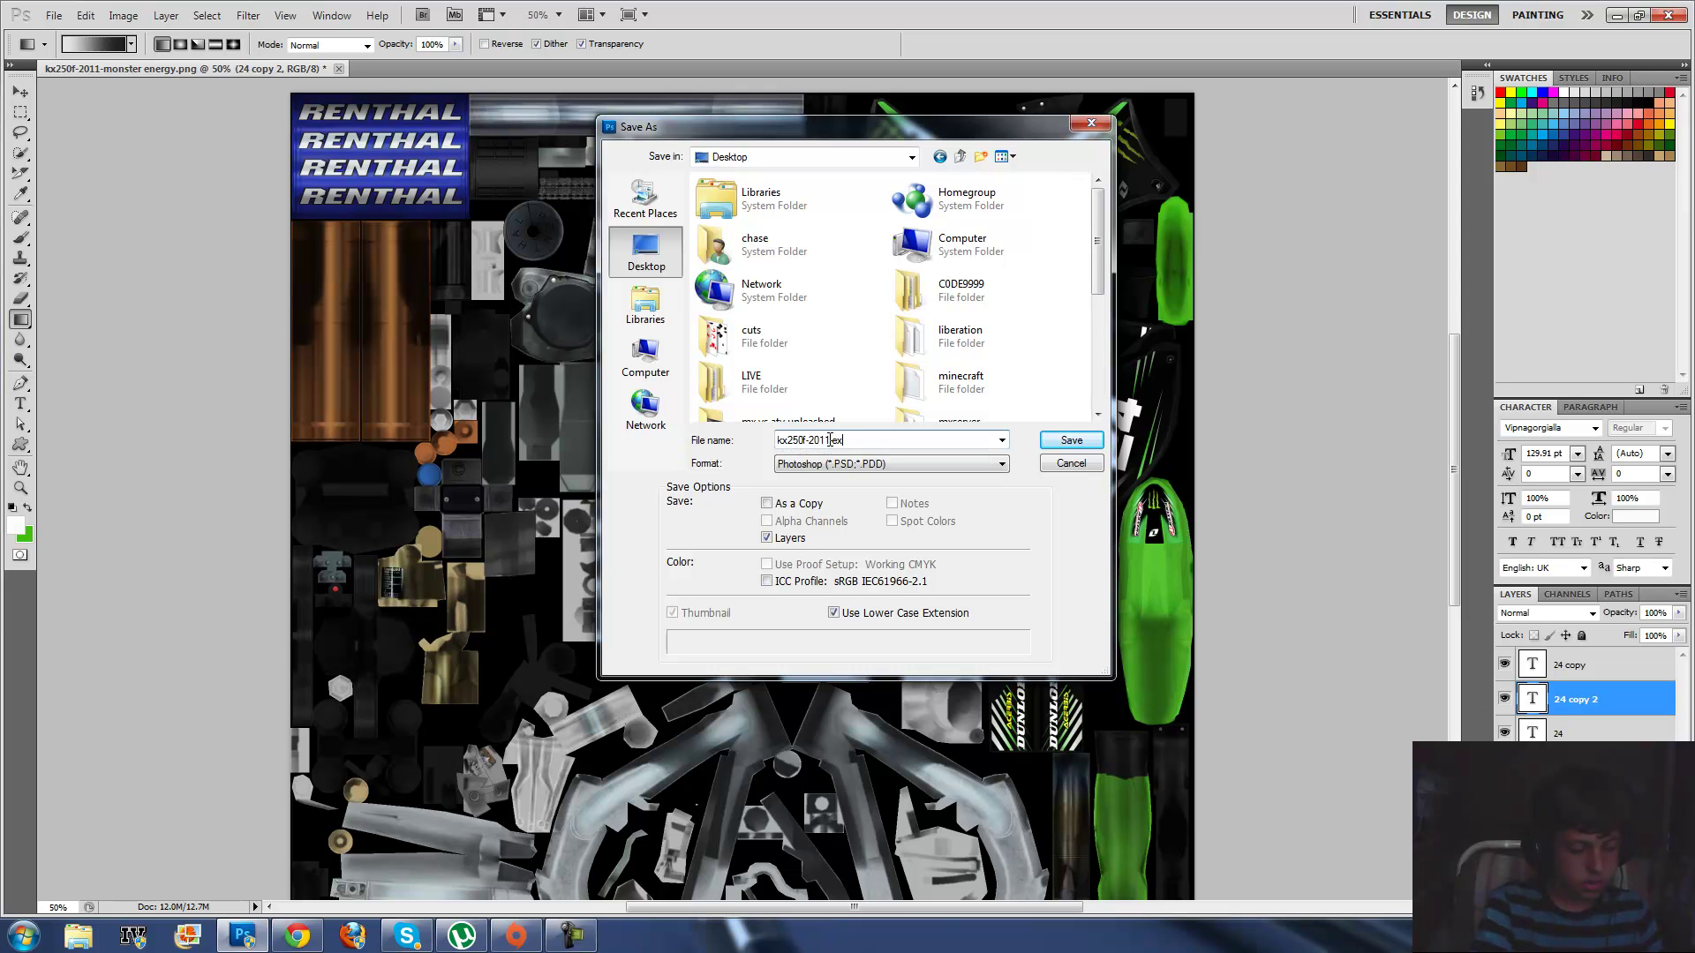
{"action": "type", "text": "ample"}
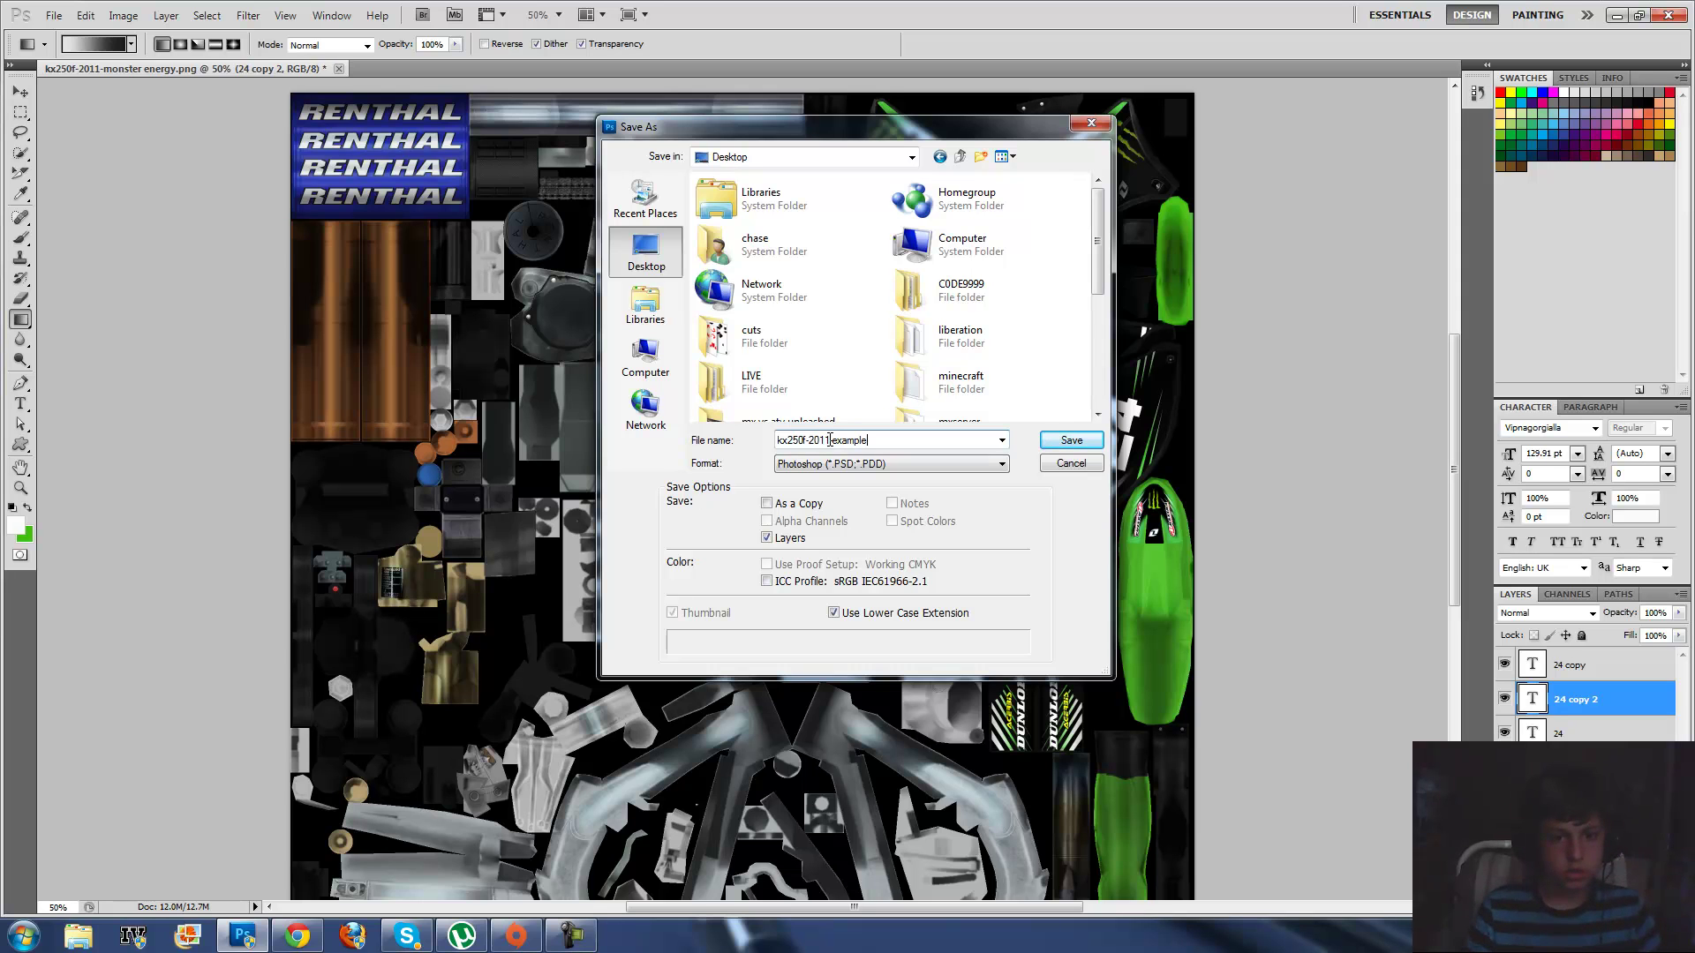
Choose PNG (*.PNG) as the format and save to the Desktop
{"action": "key", "text": "Tab"}
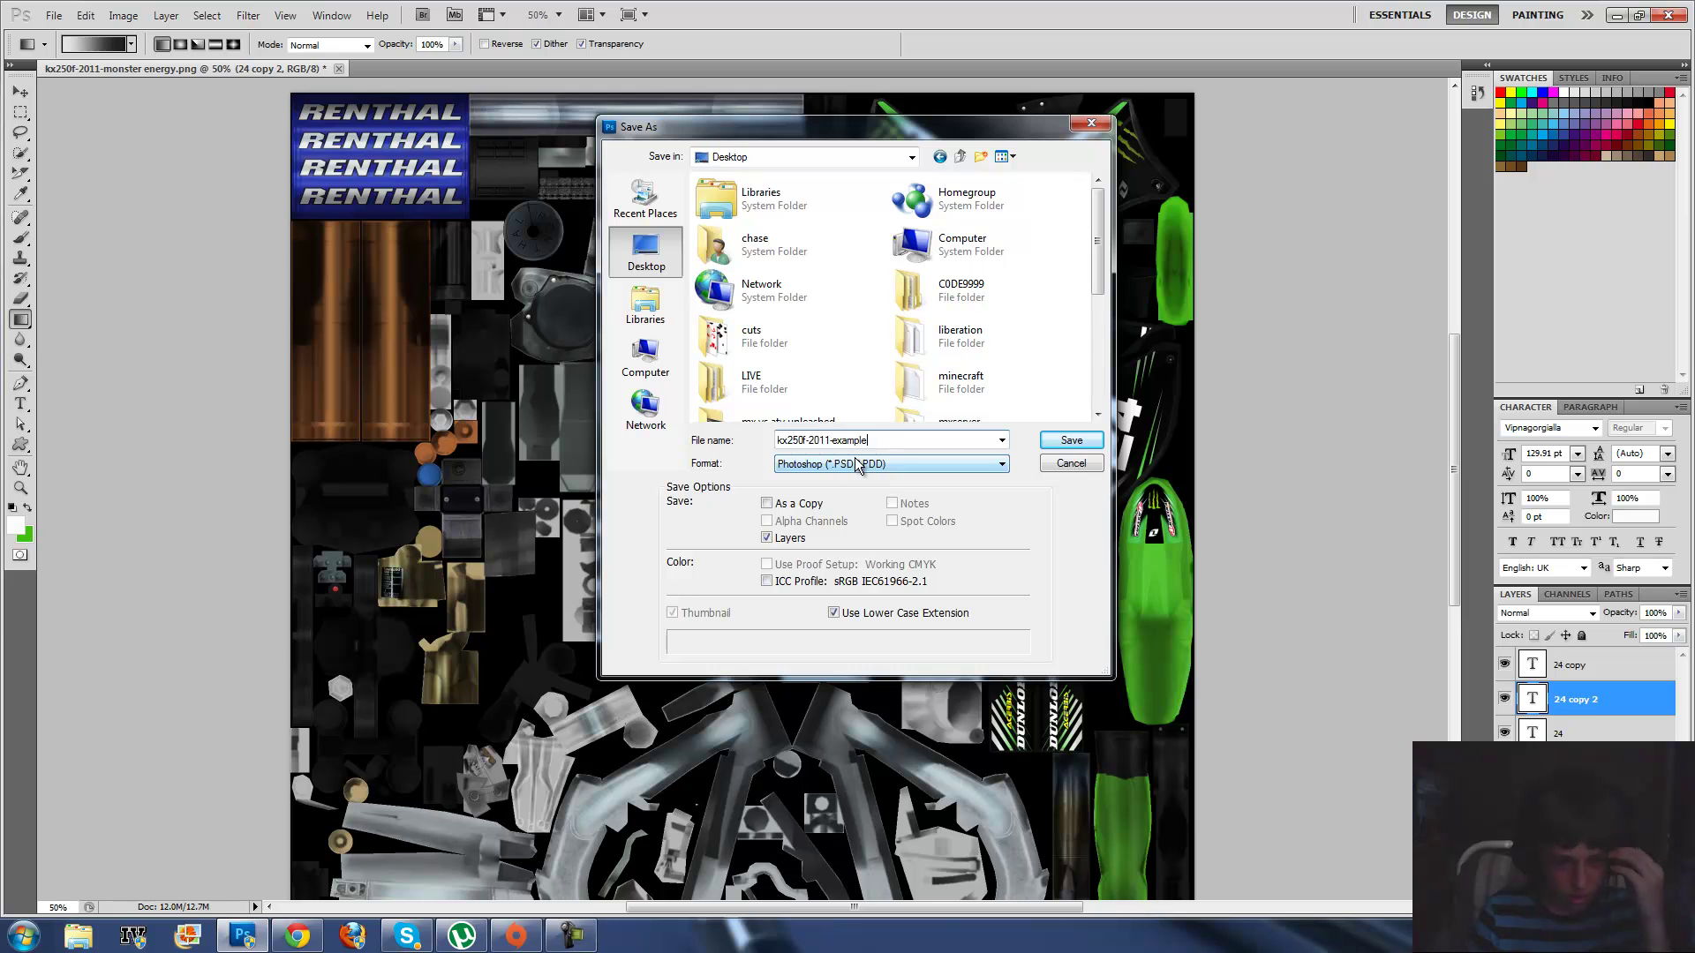
{"action": "key", "text": "shift+Tab"}
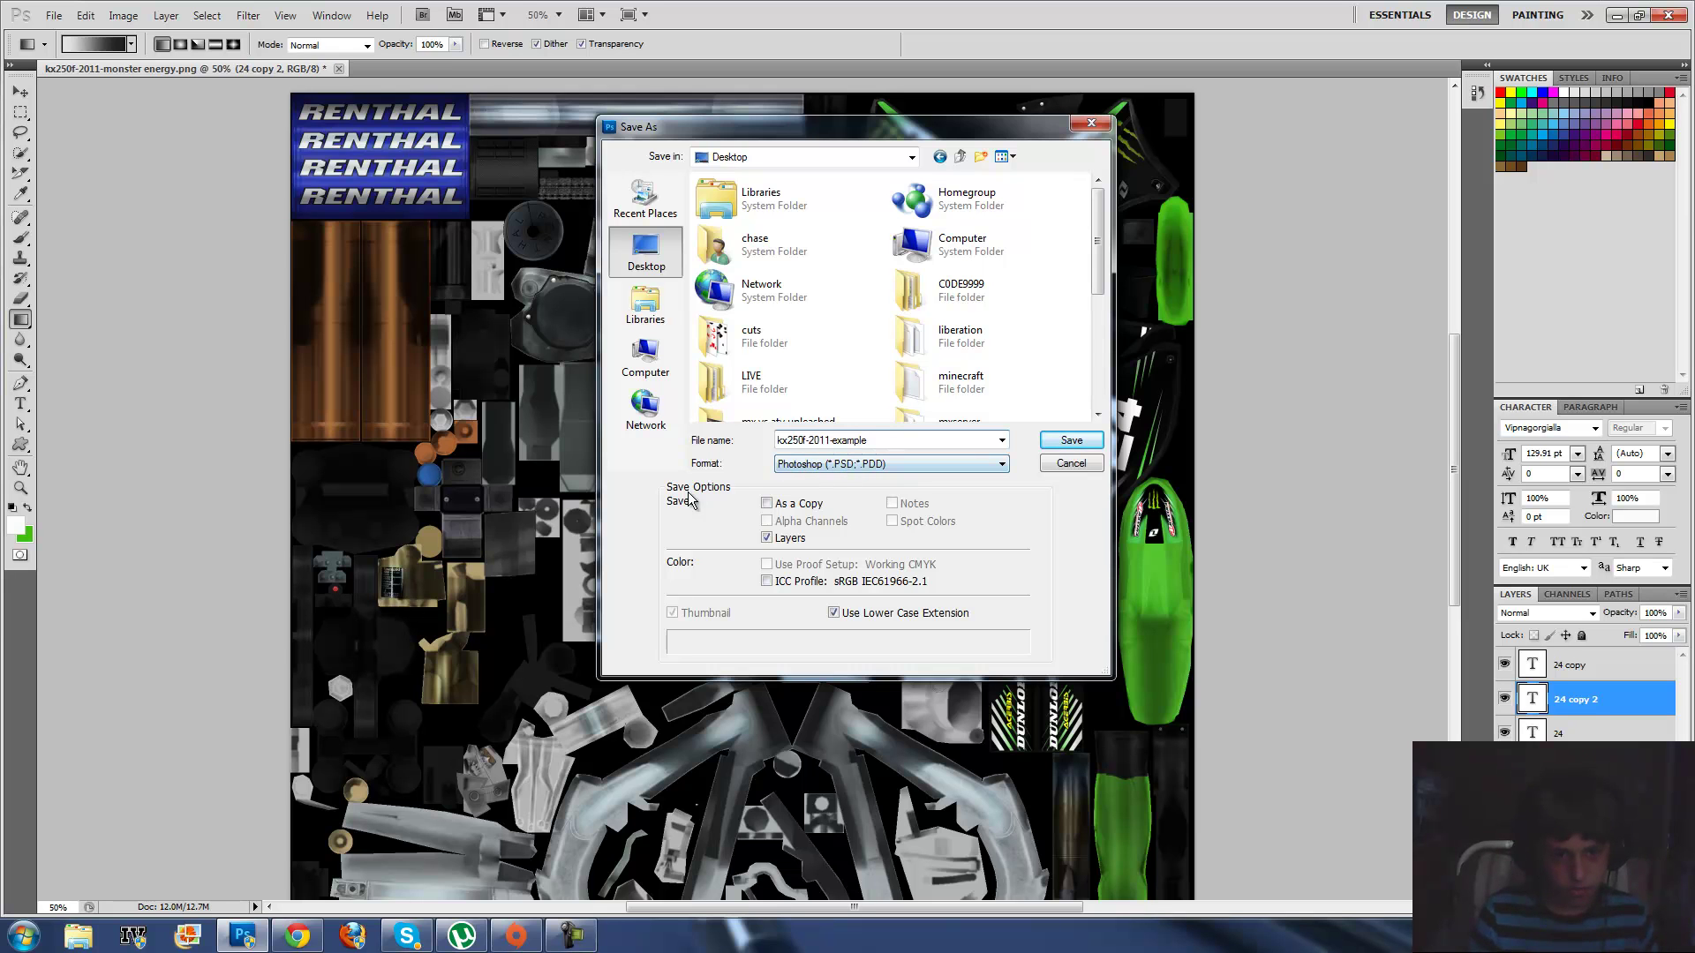
{"action": "left_click", "coordinate": [838, 467]}
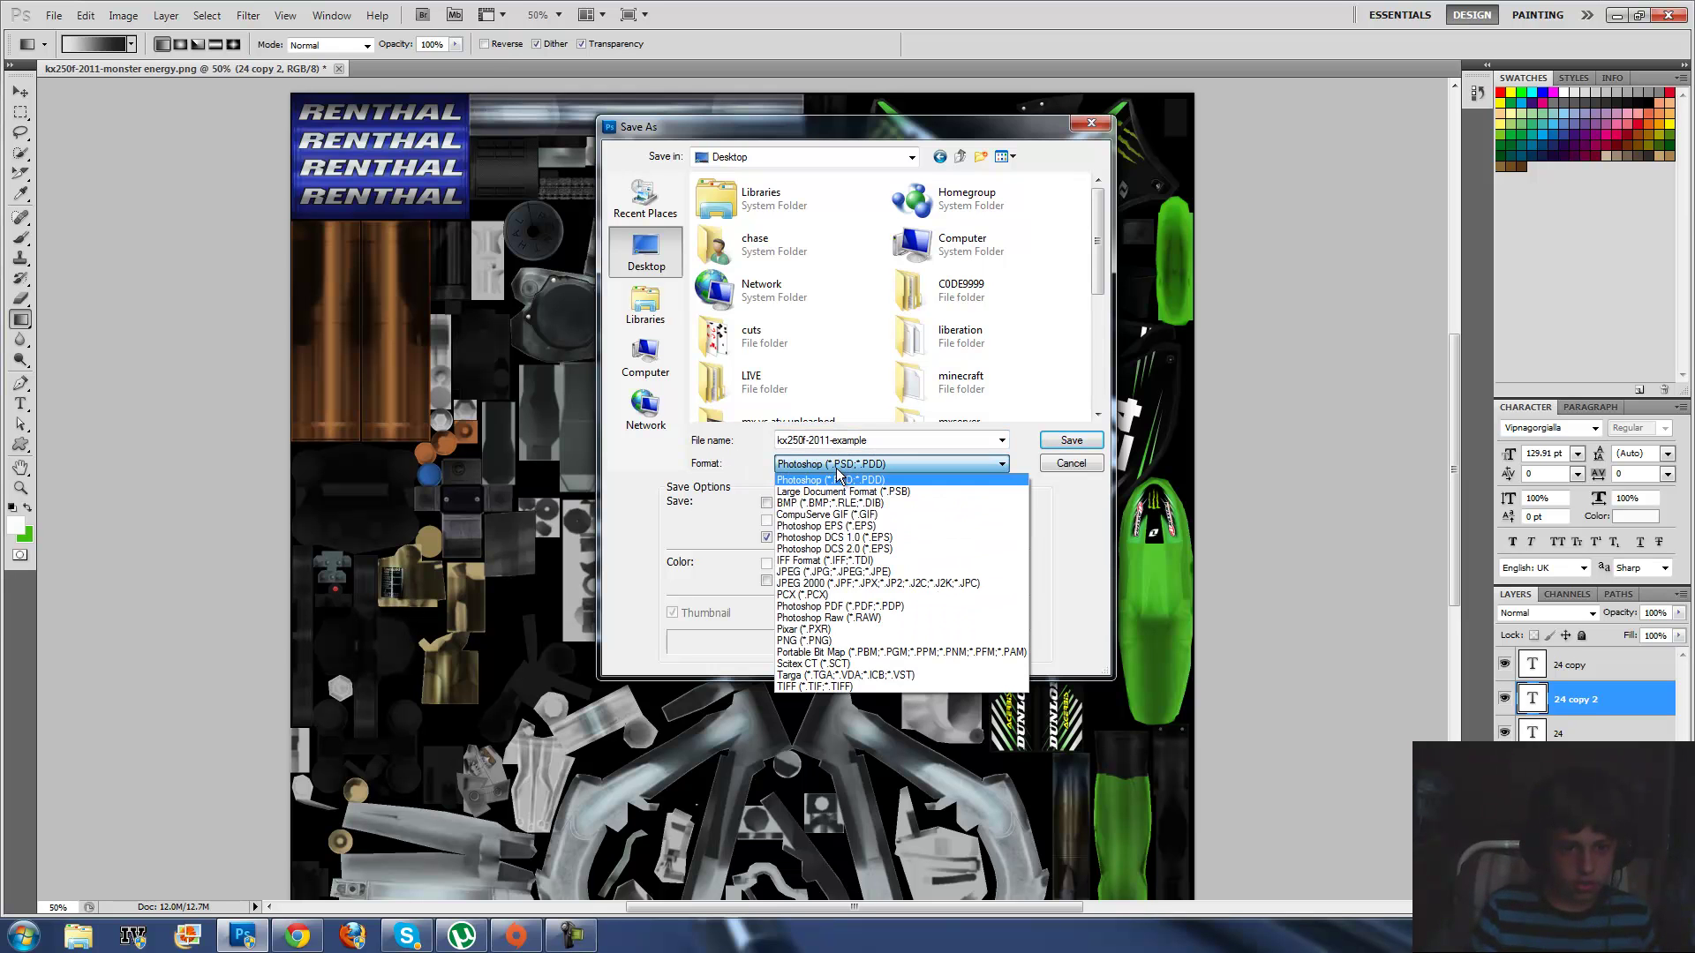
{"action": "left_click", "coordinate": [821, 641]}
{"action": "left_click", "coordinate": [1069, 441]}
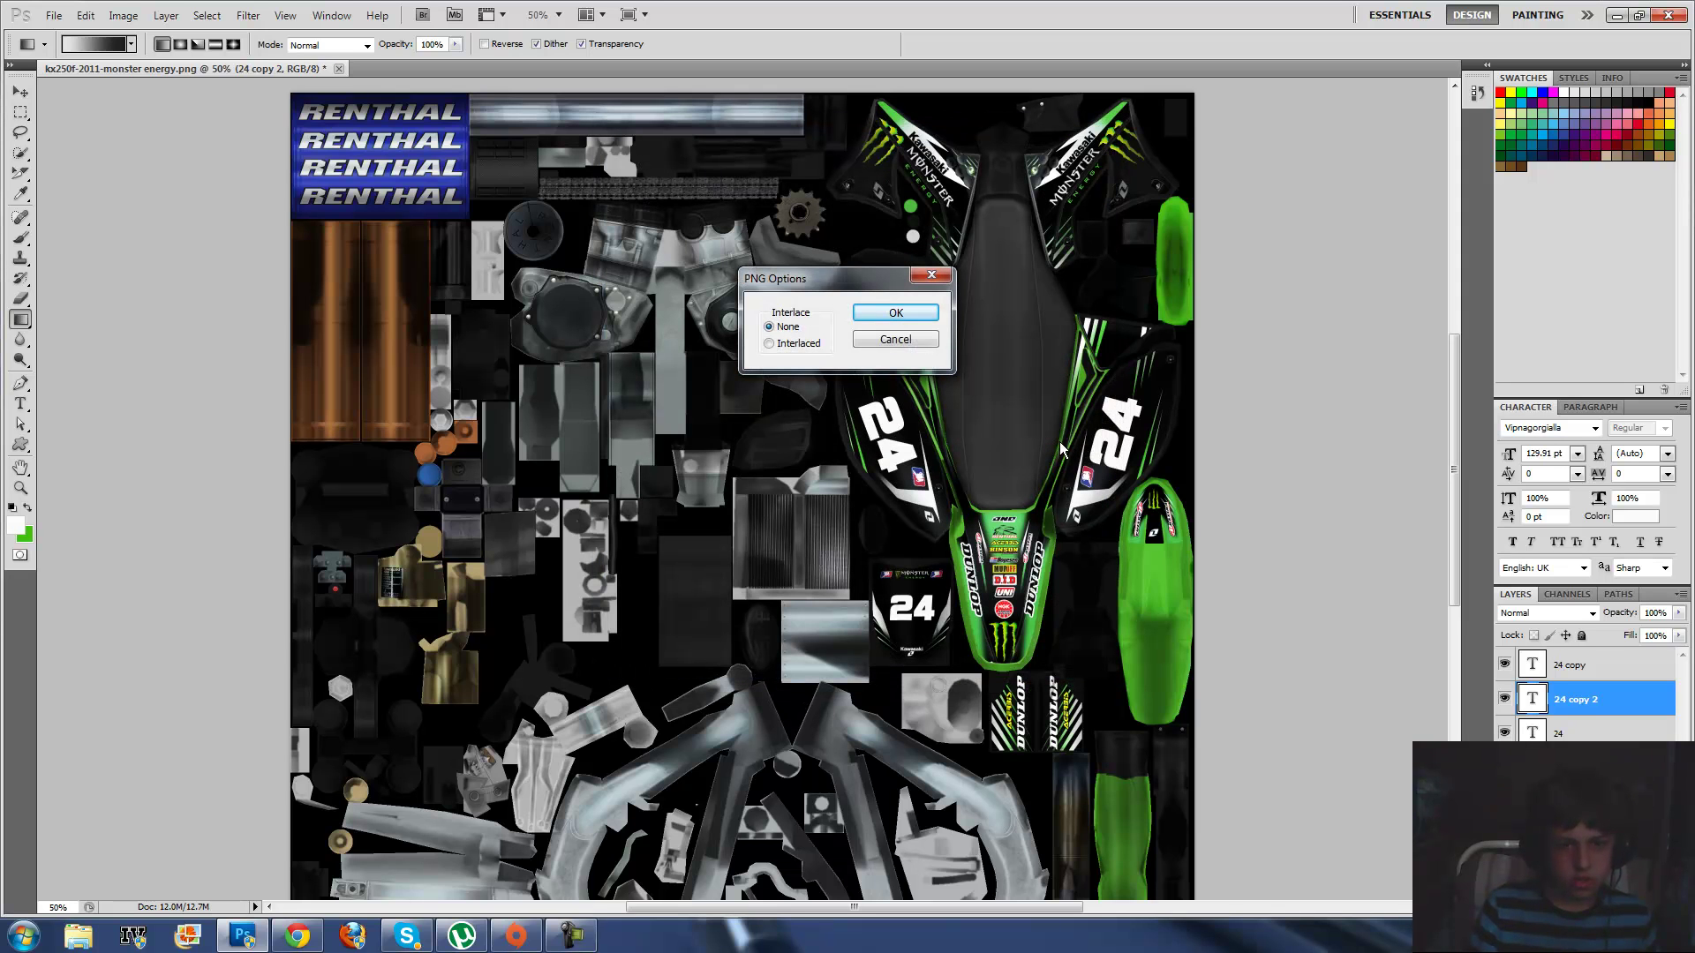
Finish saving the PNG with Interlace None, dismiss the gradient error, and minimize Photoshop
{"action": "left_click", "coordinate": [896, 313]}
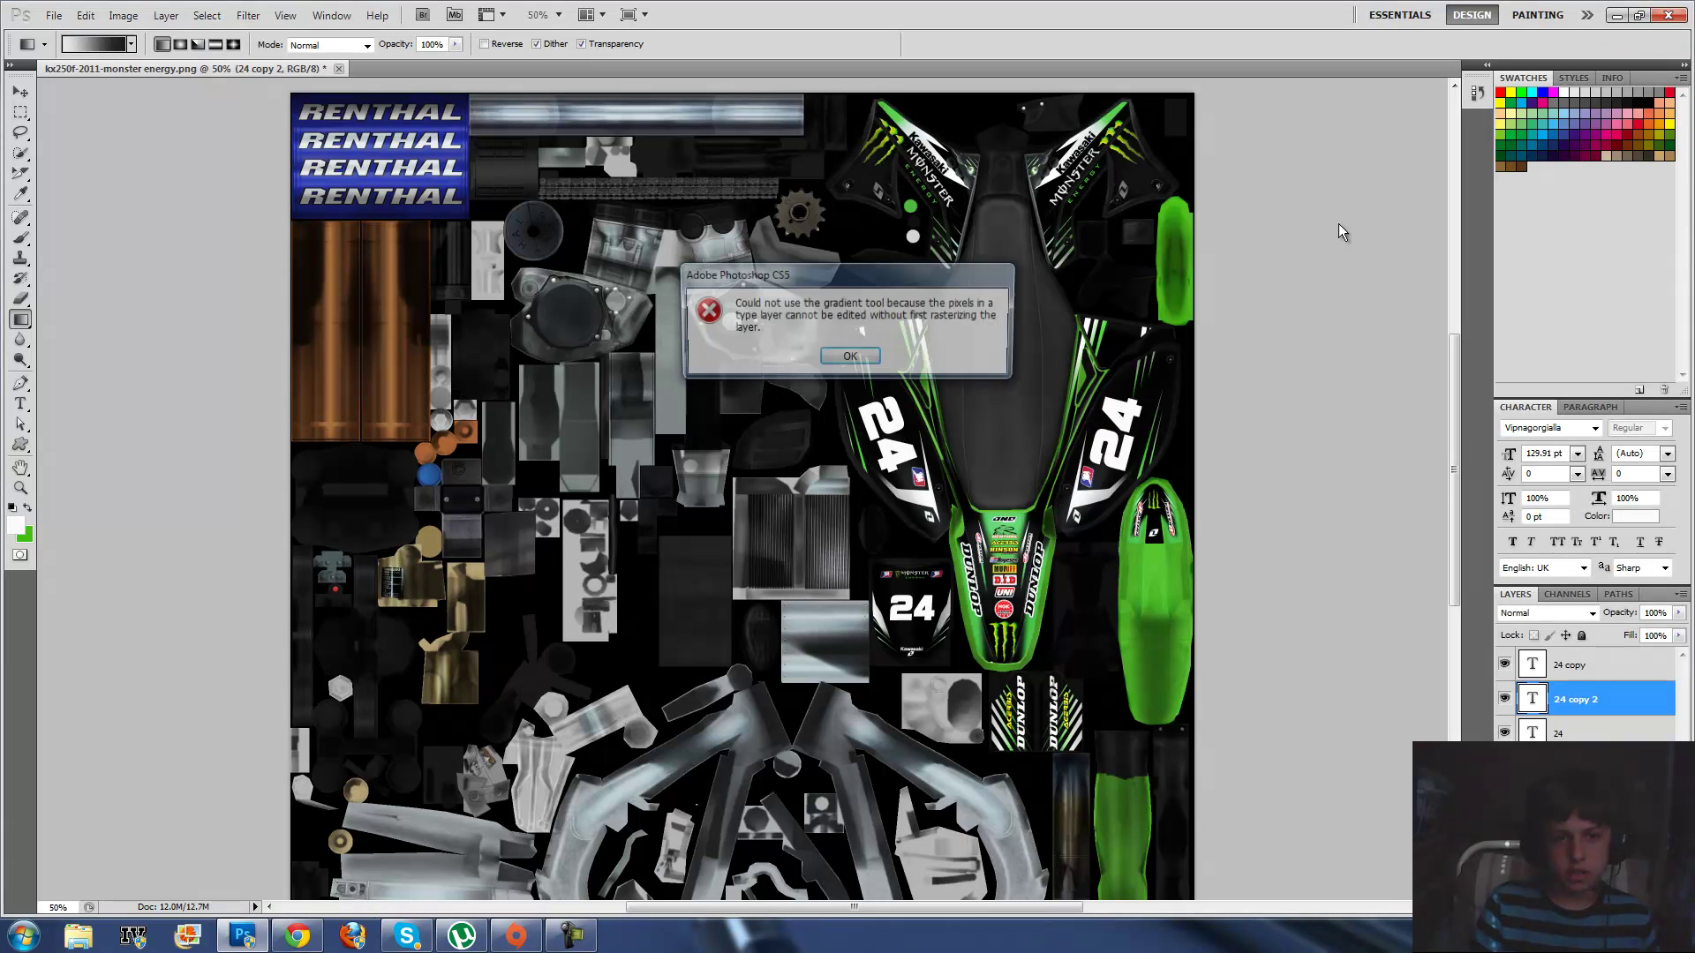
{"action": "left_click", "coordinate": [857, 359]}
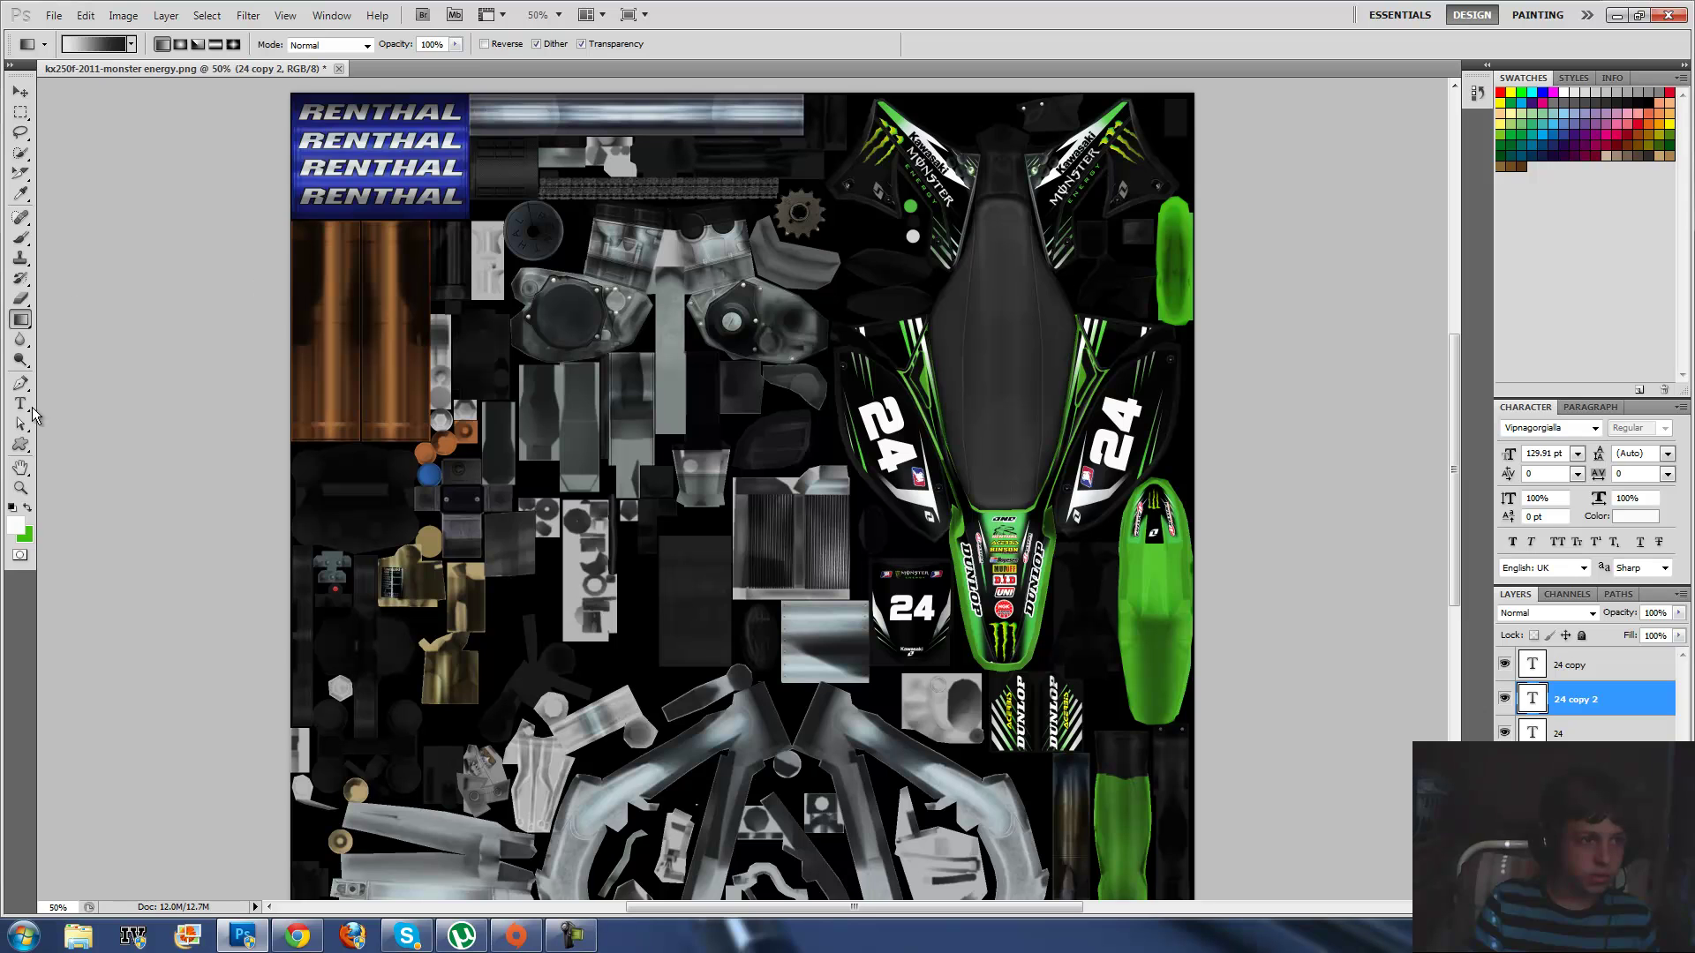
{"action": "left_click", "coordinate": [21, 92]}
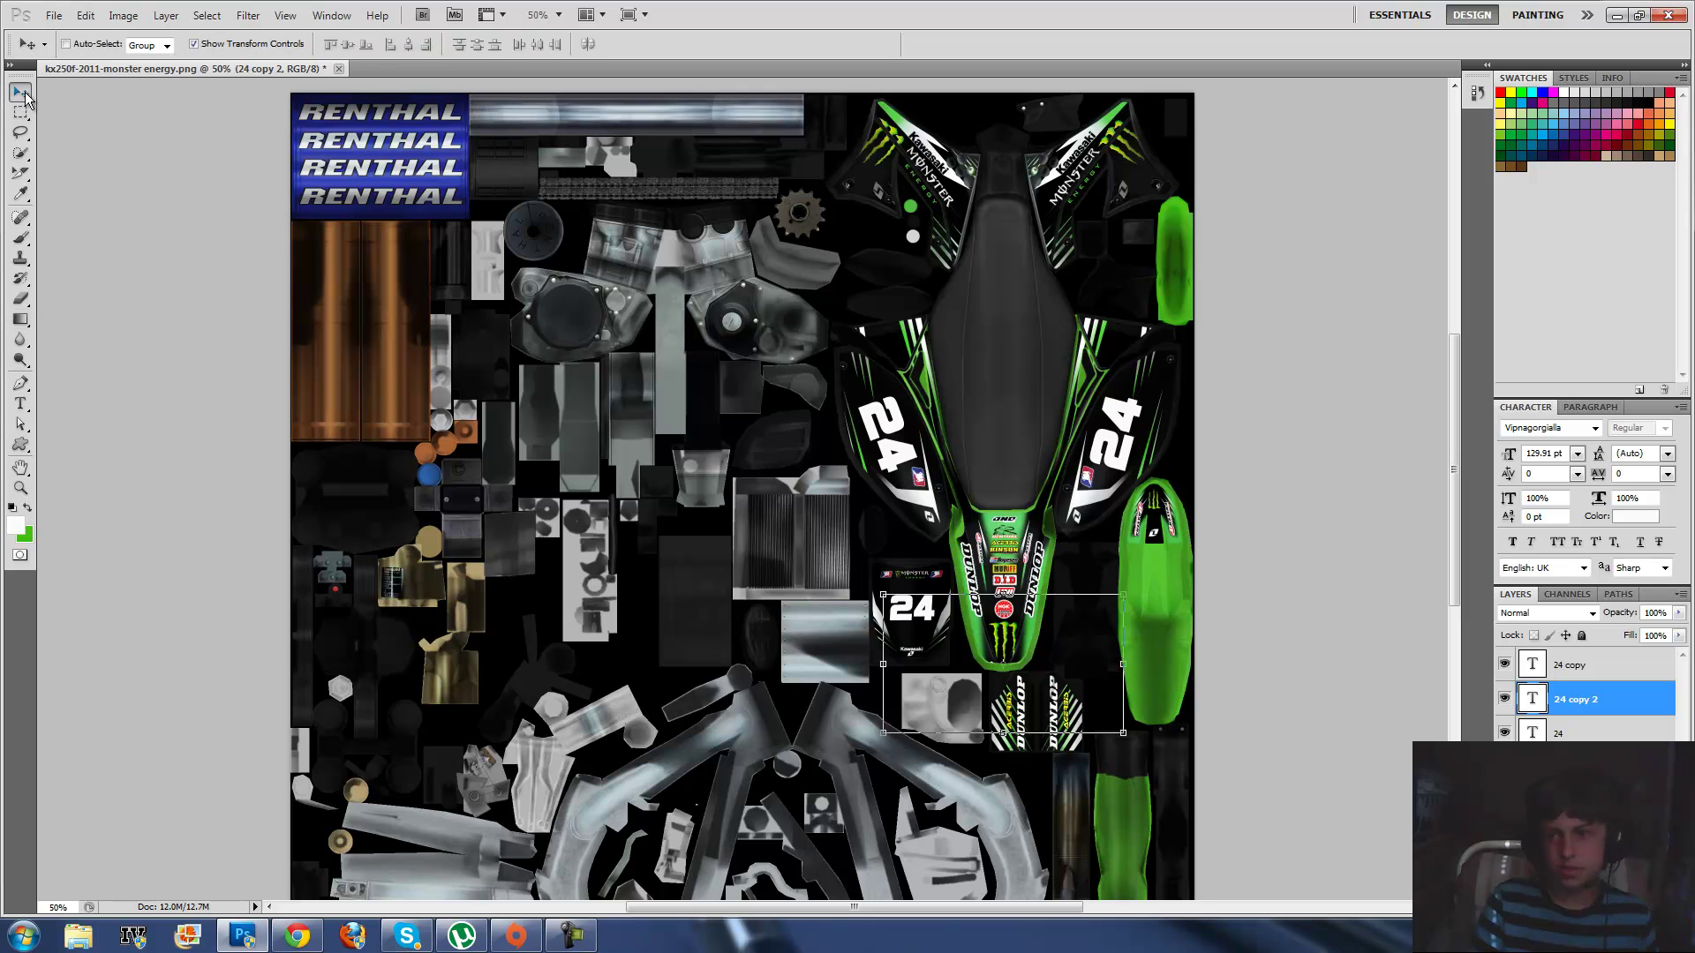
{"action": "left_click", "coordinate": [1617, 15]}
Preview the original and the saved kx250f-2011-example textures, then move the saved icon to mid-desktop
{"action": "double_click", "coordinate": [23, 621]}
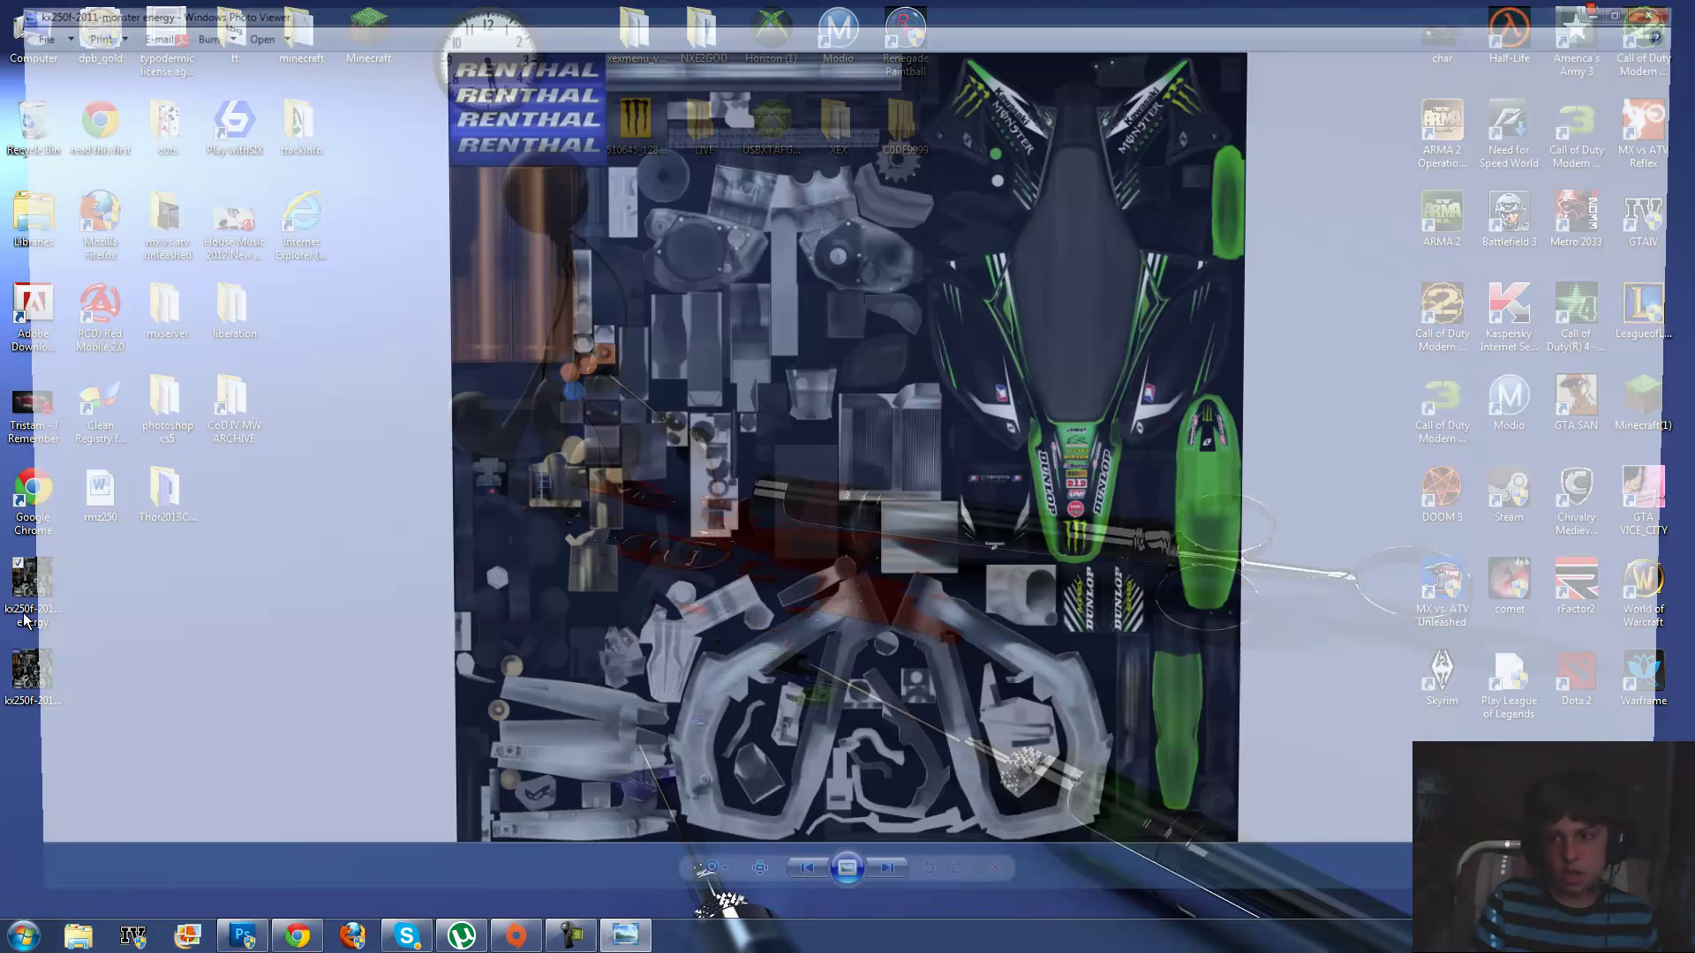
{"action": "key", "text": "alt+F4"}
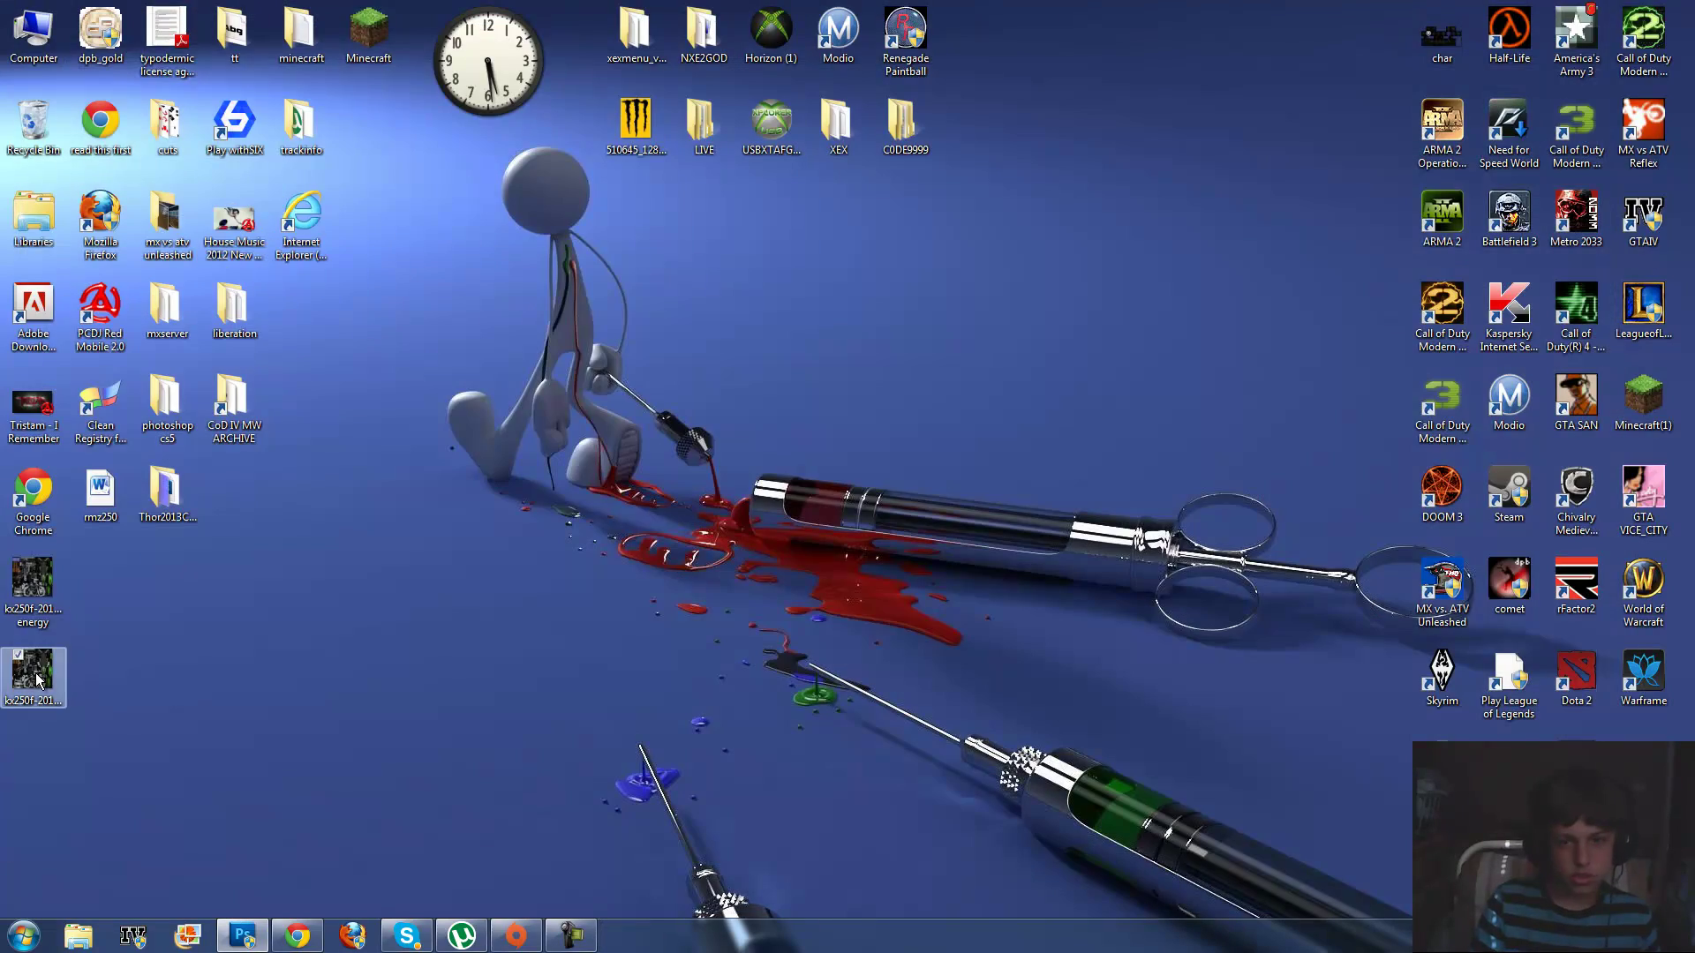
{"action": "double_click", "coordinate": [33, 671]}
{"action": "left_click", "coordinate": [1613, 9]}
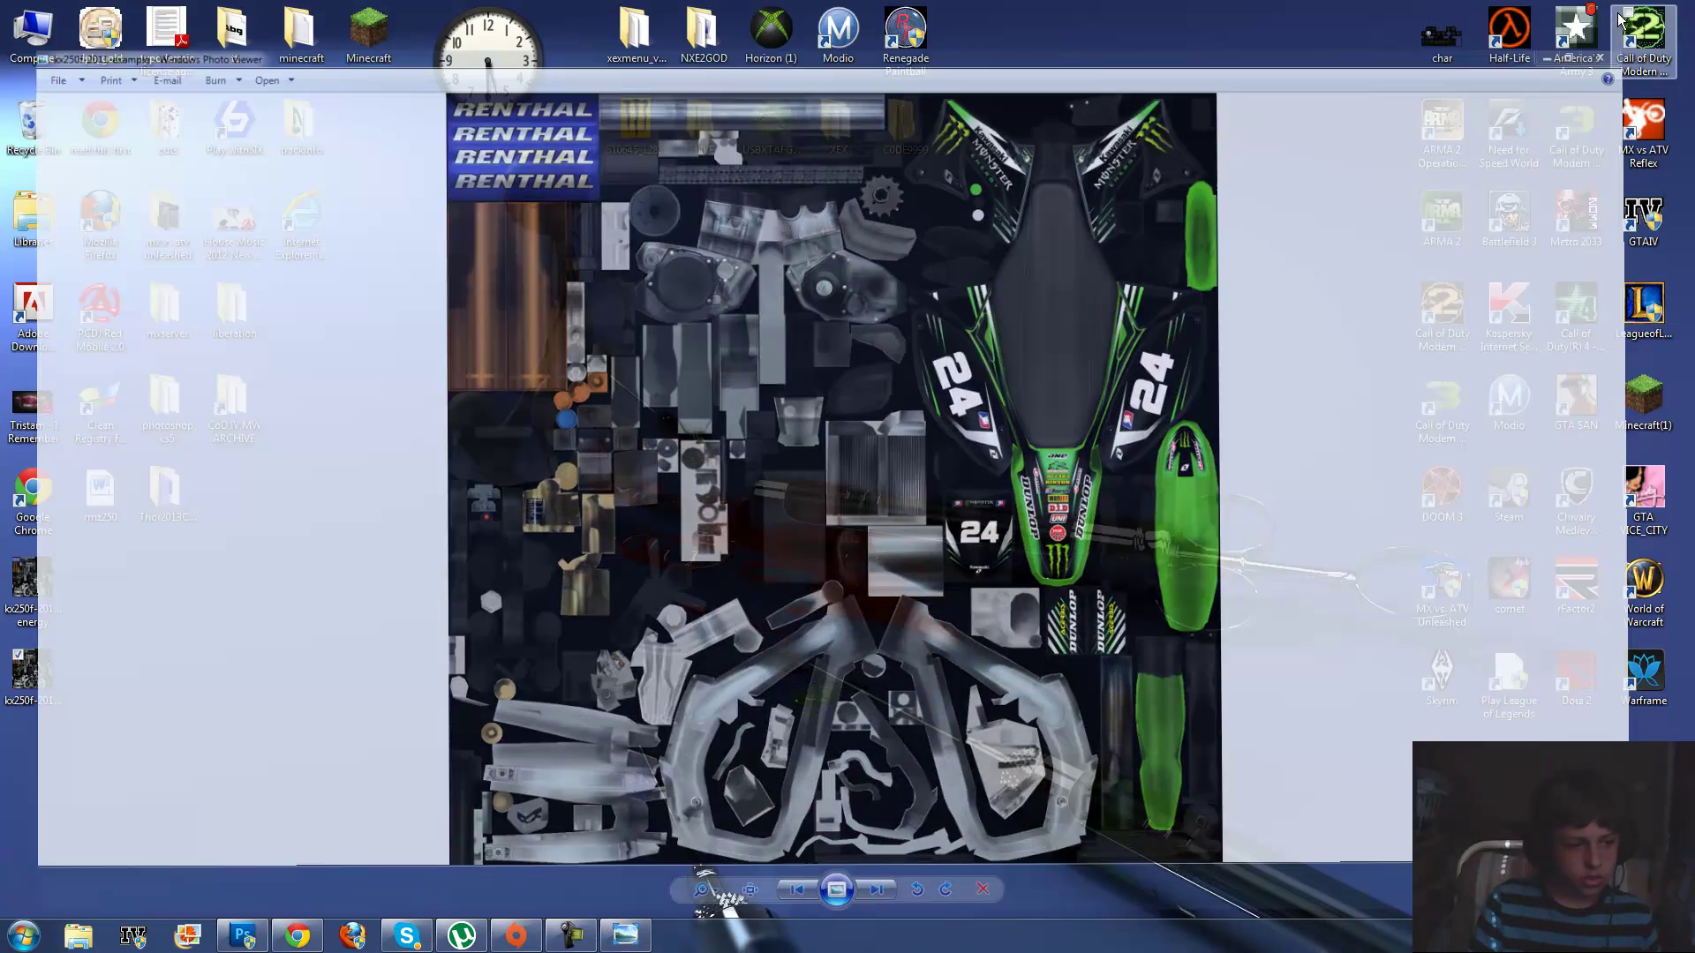
{"action": "left_click_drag", "start_coordinate": [32, 671], "coordinate": [521, 319]}
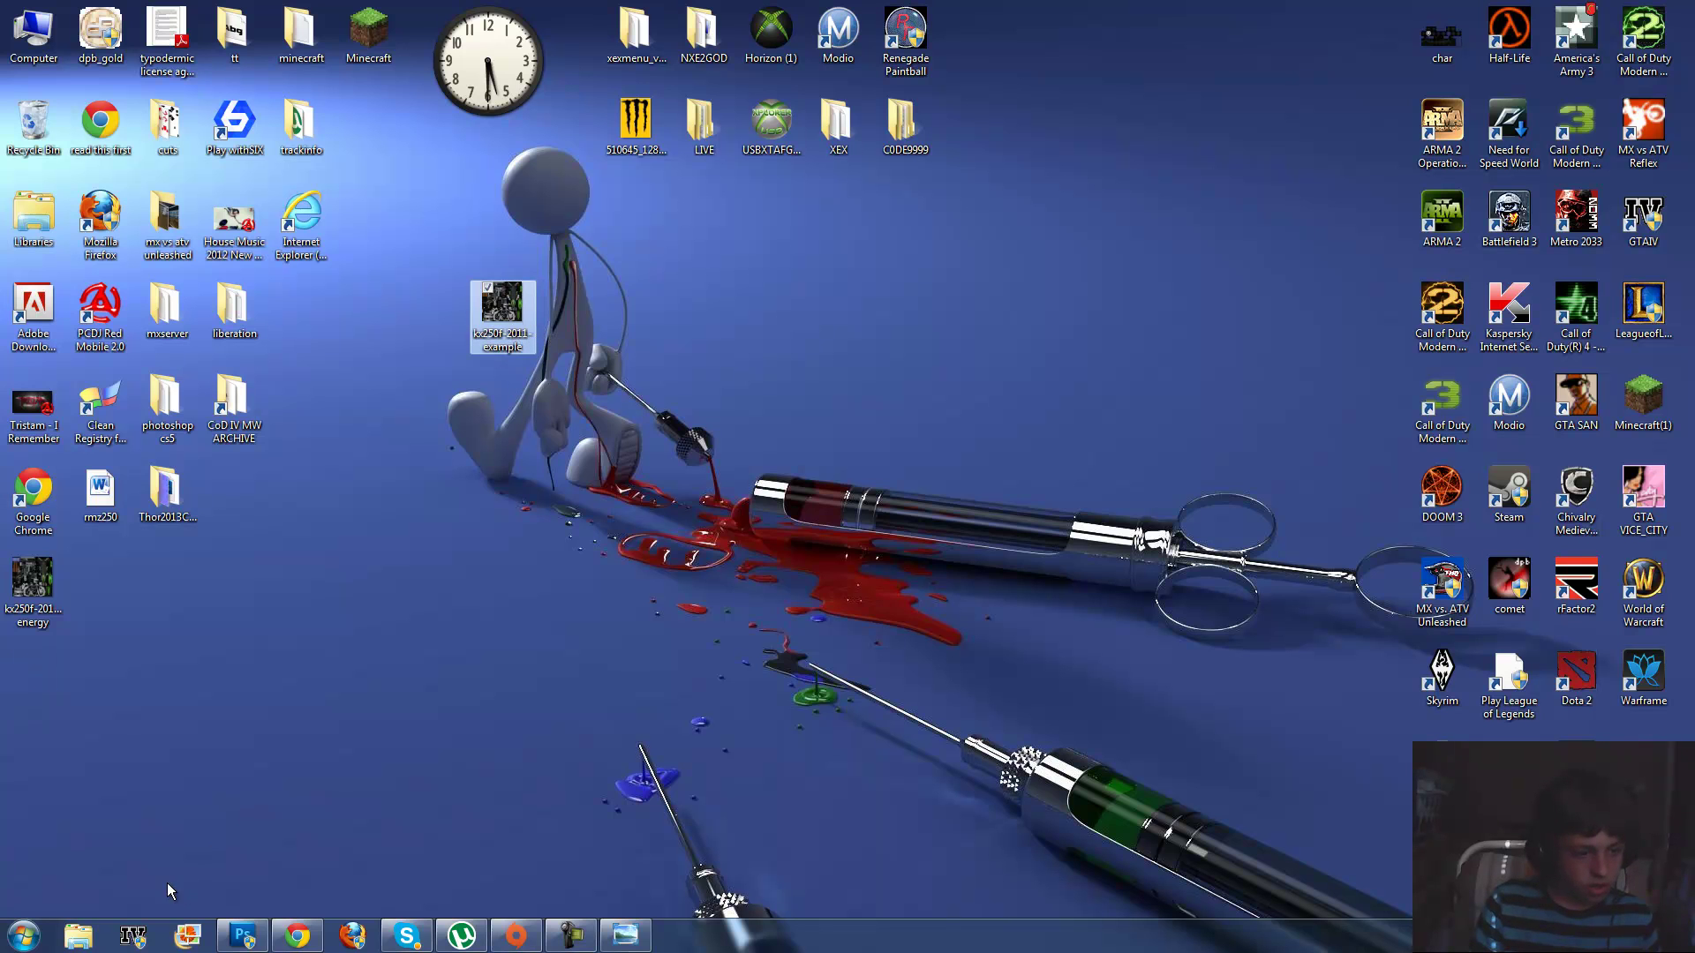
Try reaching the MX Simulator folder through Explorer's frequent folders list, then close that window
{"action": "right_click", "coordinate": [79, 936]}
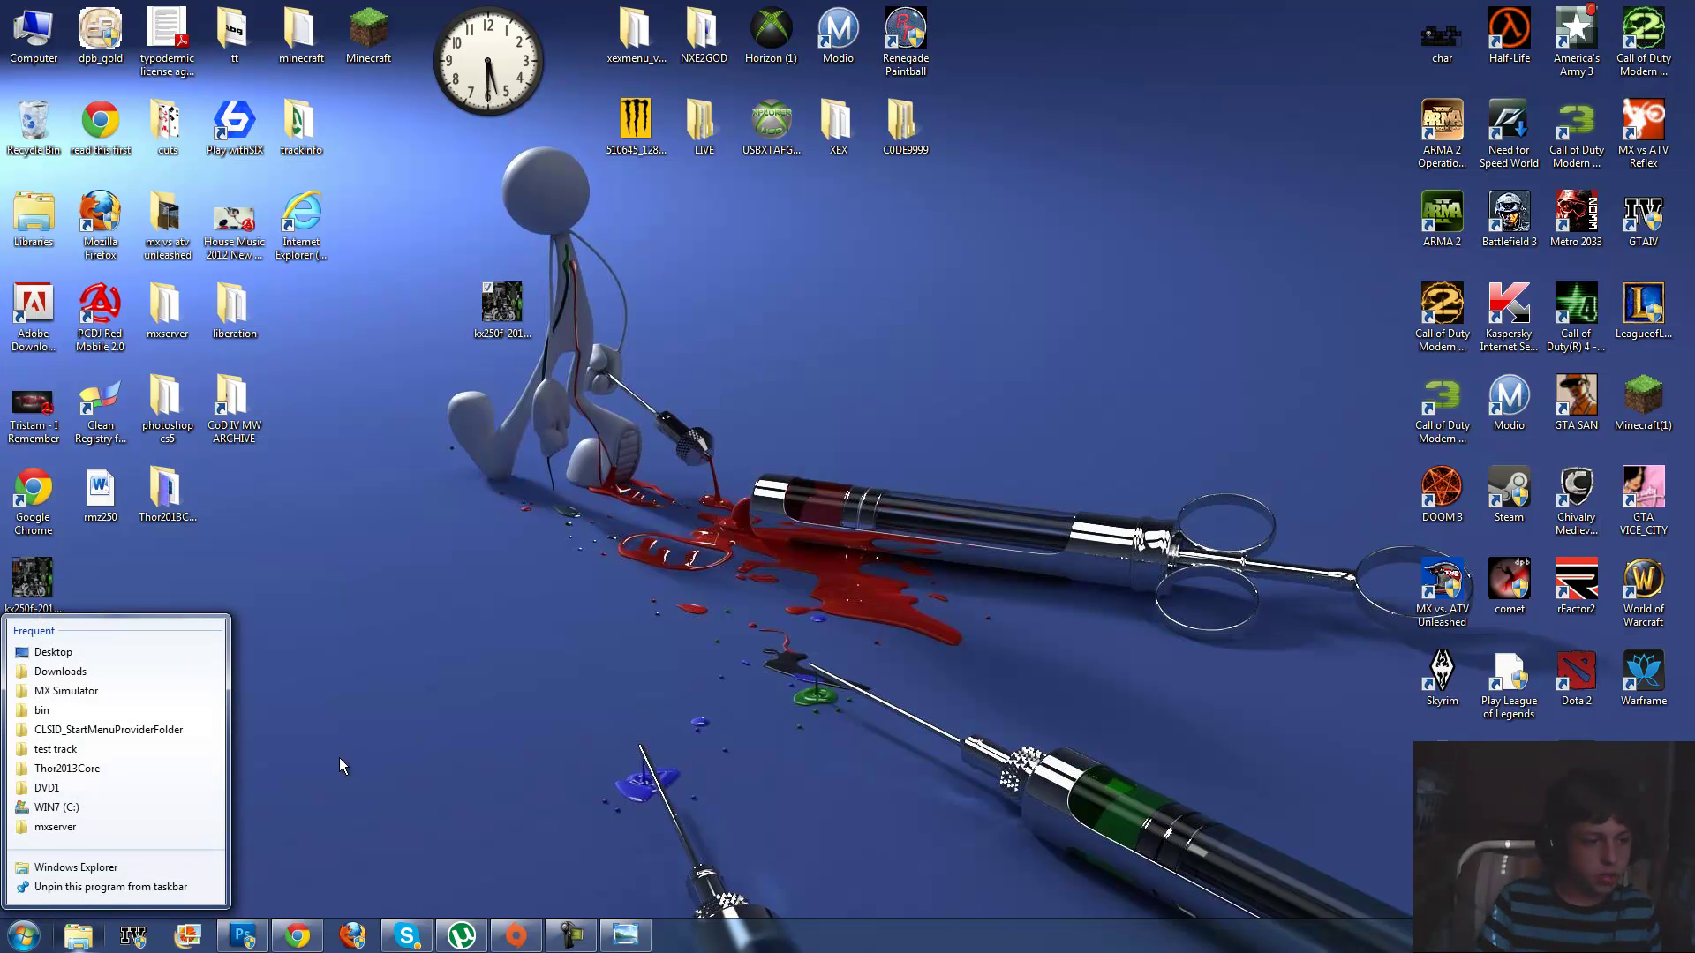
{"action": "left_click", "coordinate": [121, 697]}
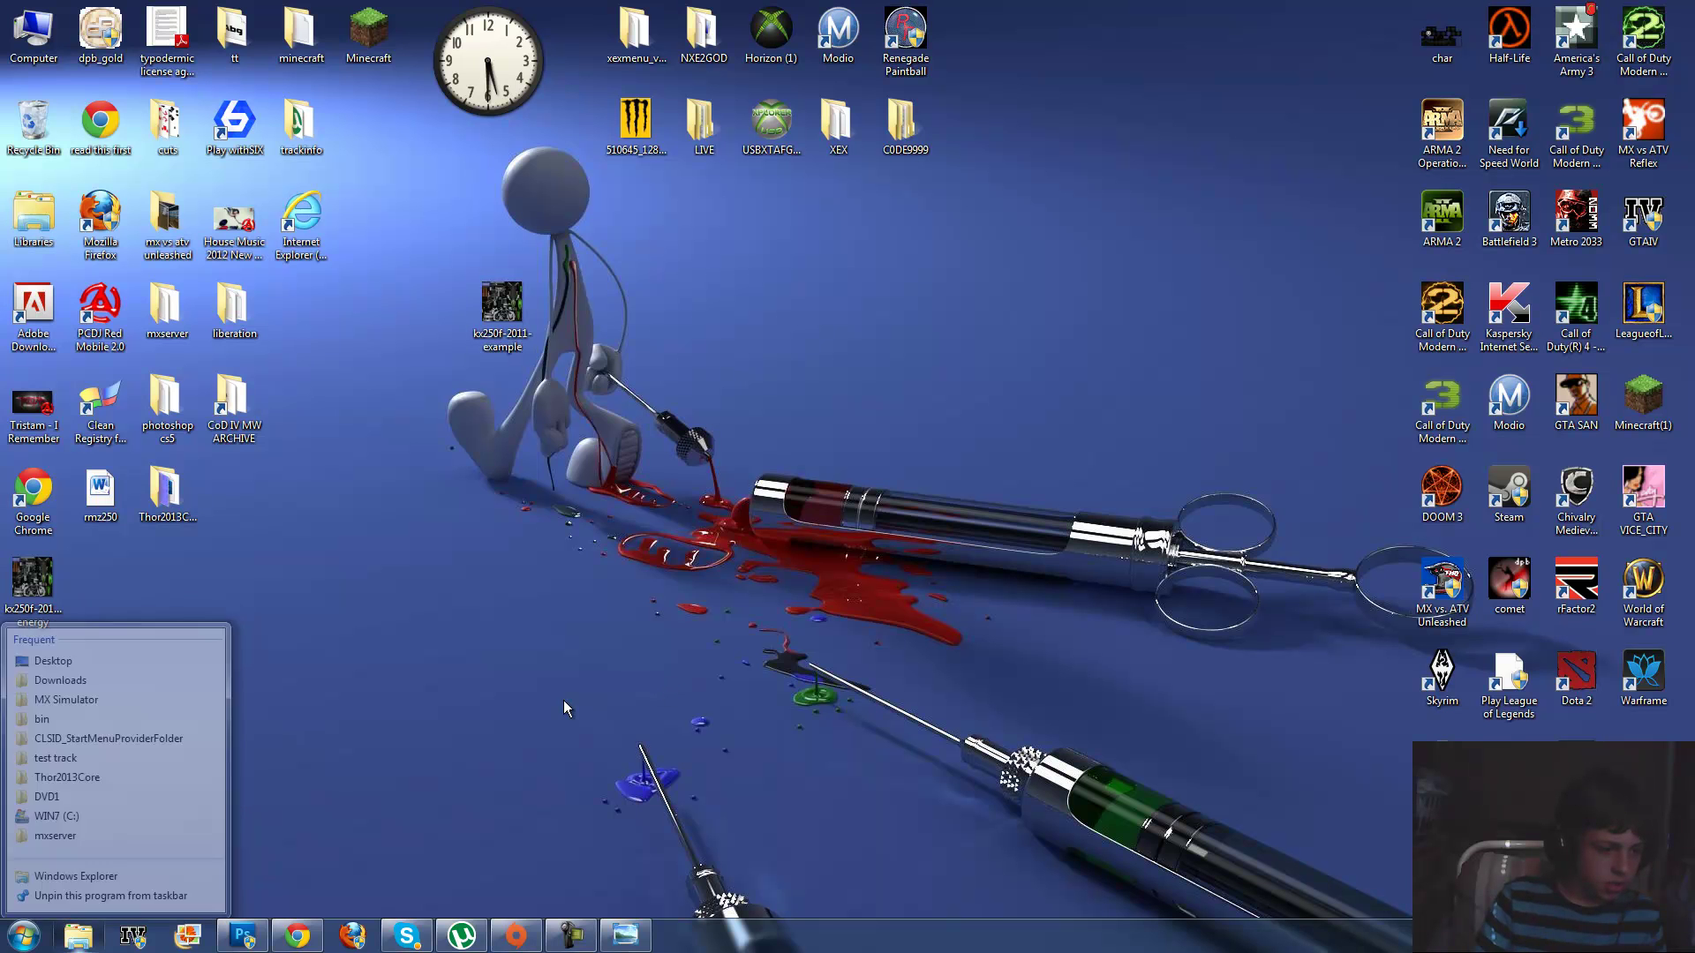
{"action": "right_click", "coordinate": [58, 945]}
{"action": "left_click", "coordinate": [97, 697]}
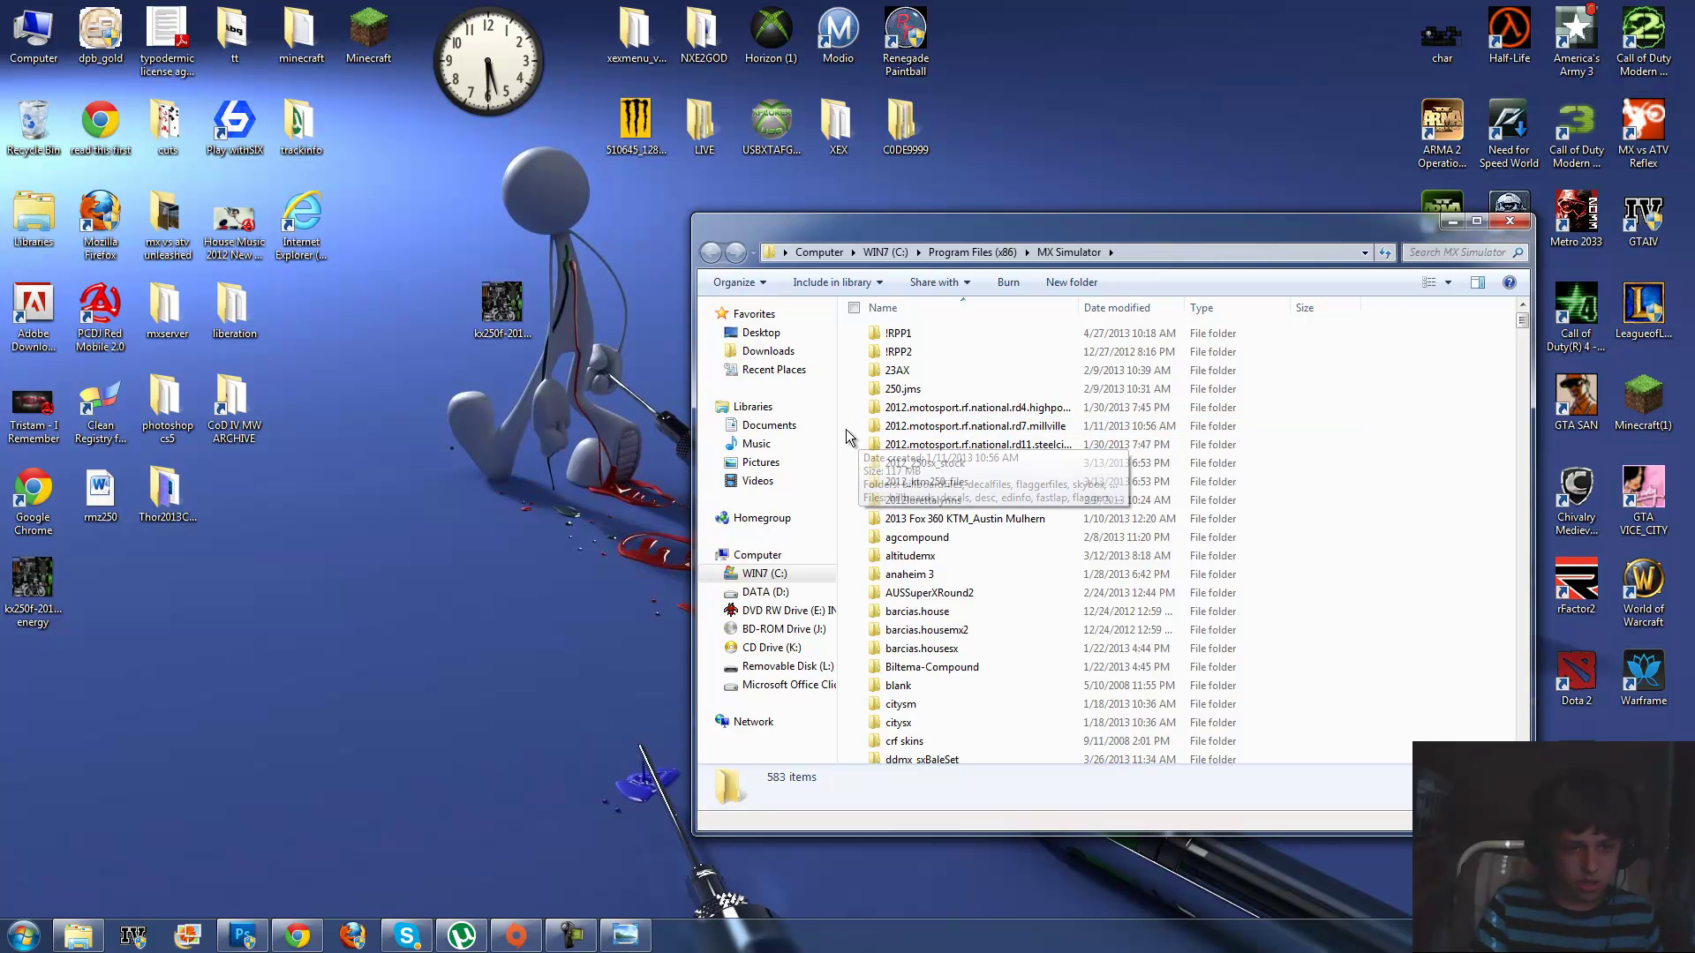
{"action": "left_click", "coordinate": [777, 557]}
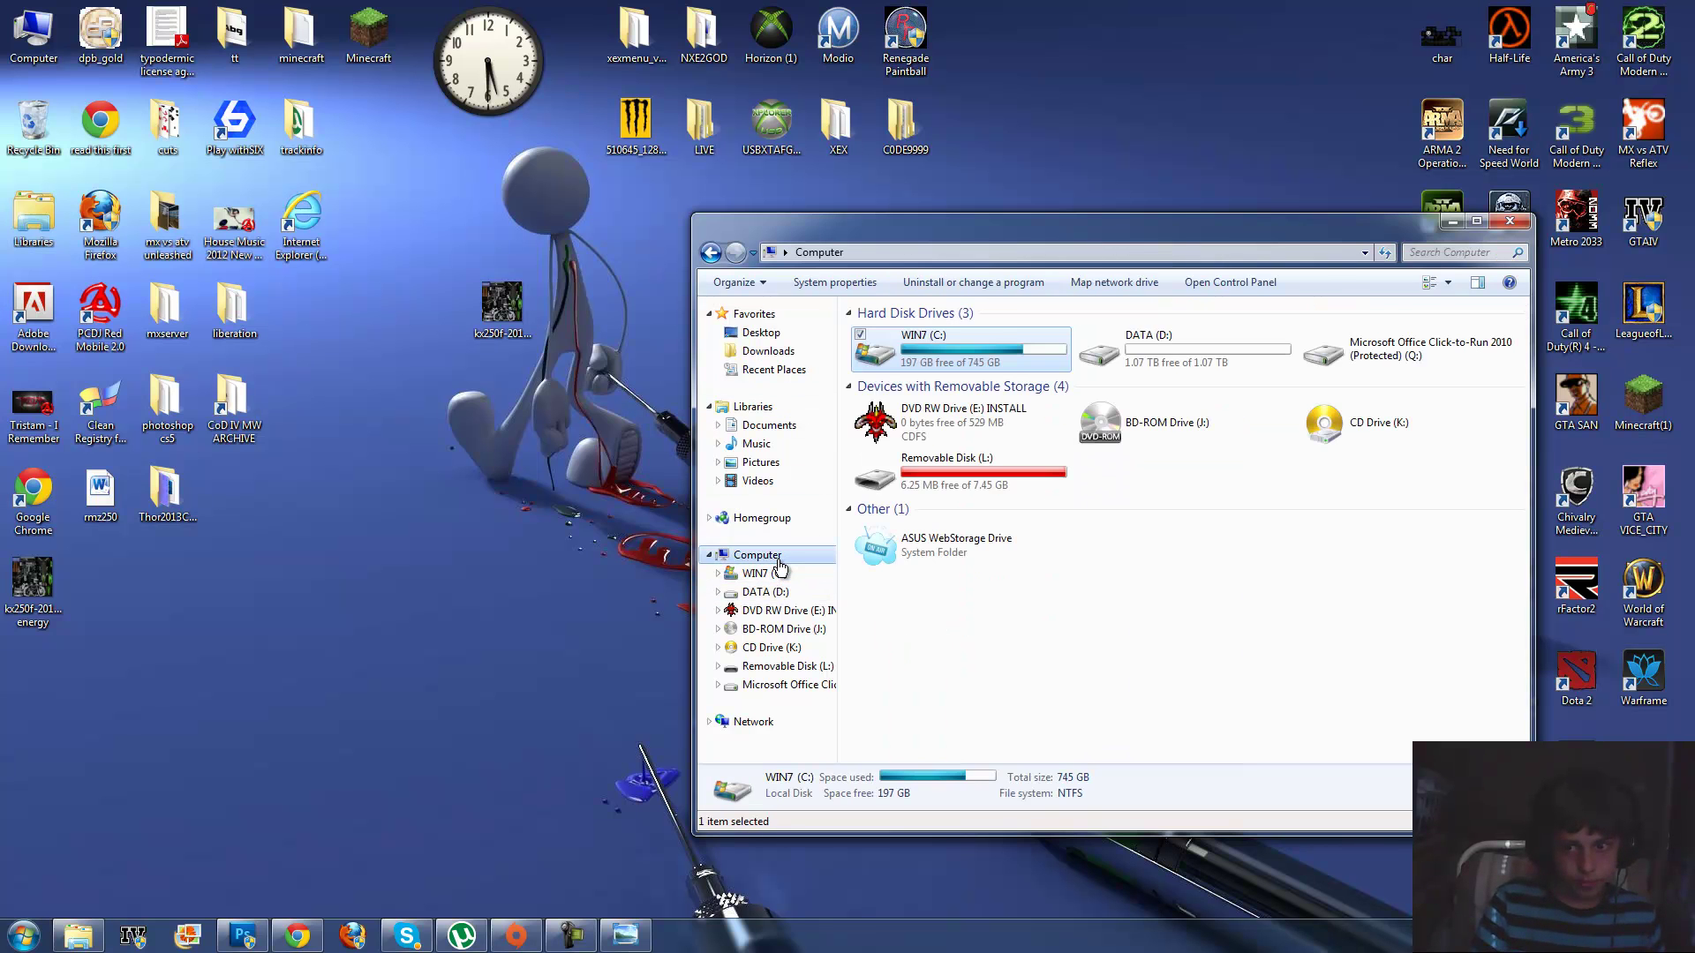
{"action": "left_click", "coordinate": [1515, 222]}
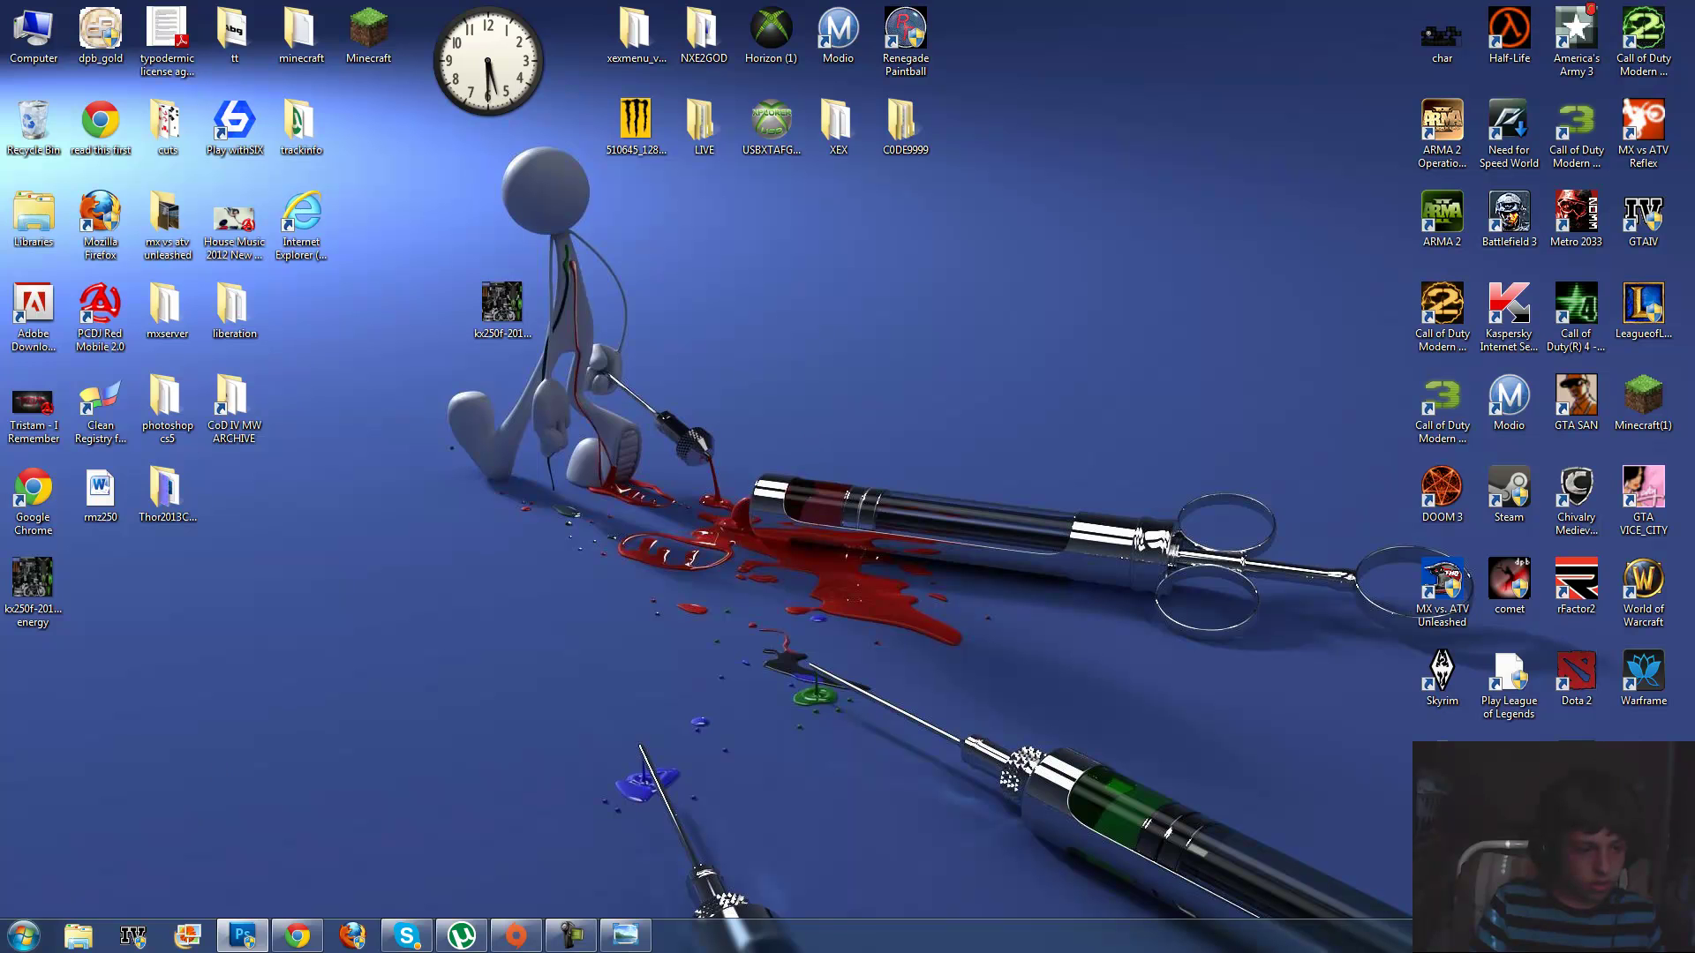
Browse from Computer through WIN7 (C:) and Program Files (x86) into the MX Simulator folder
{"action": "left_click", "coordinate": [24, 934]}
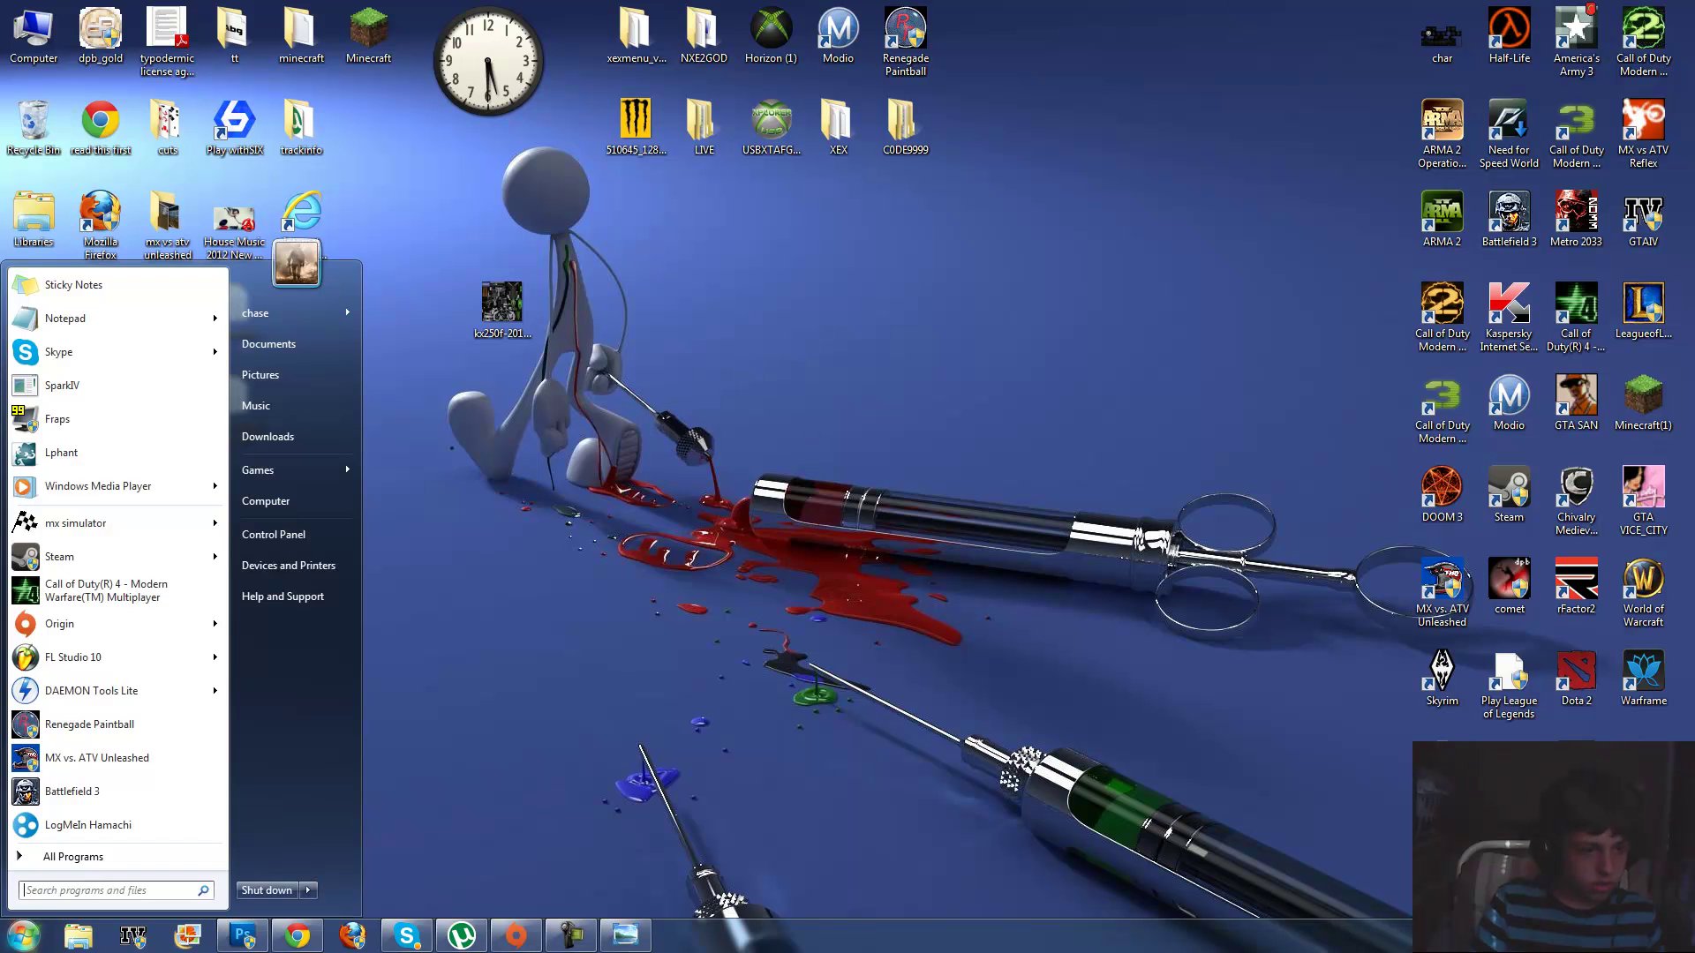
{"action": "left_click", "coordinate": [275, 500]}
{"action": "double_click", "coordinate": [992, 339]}
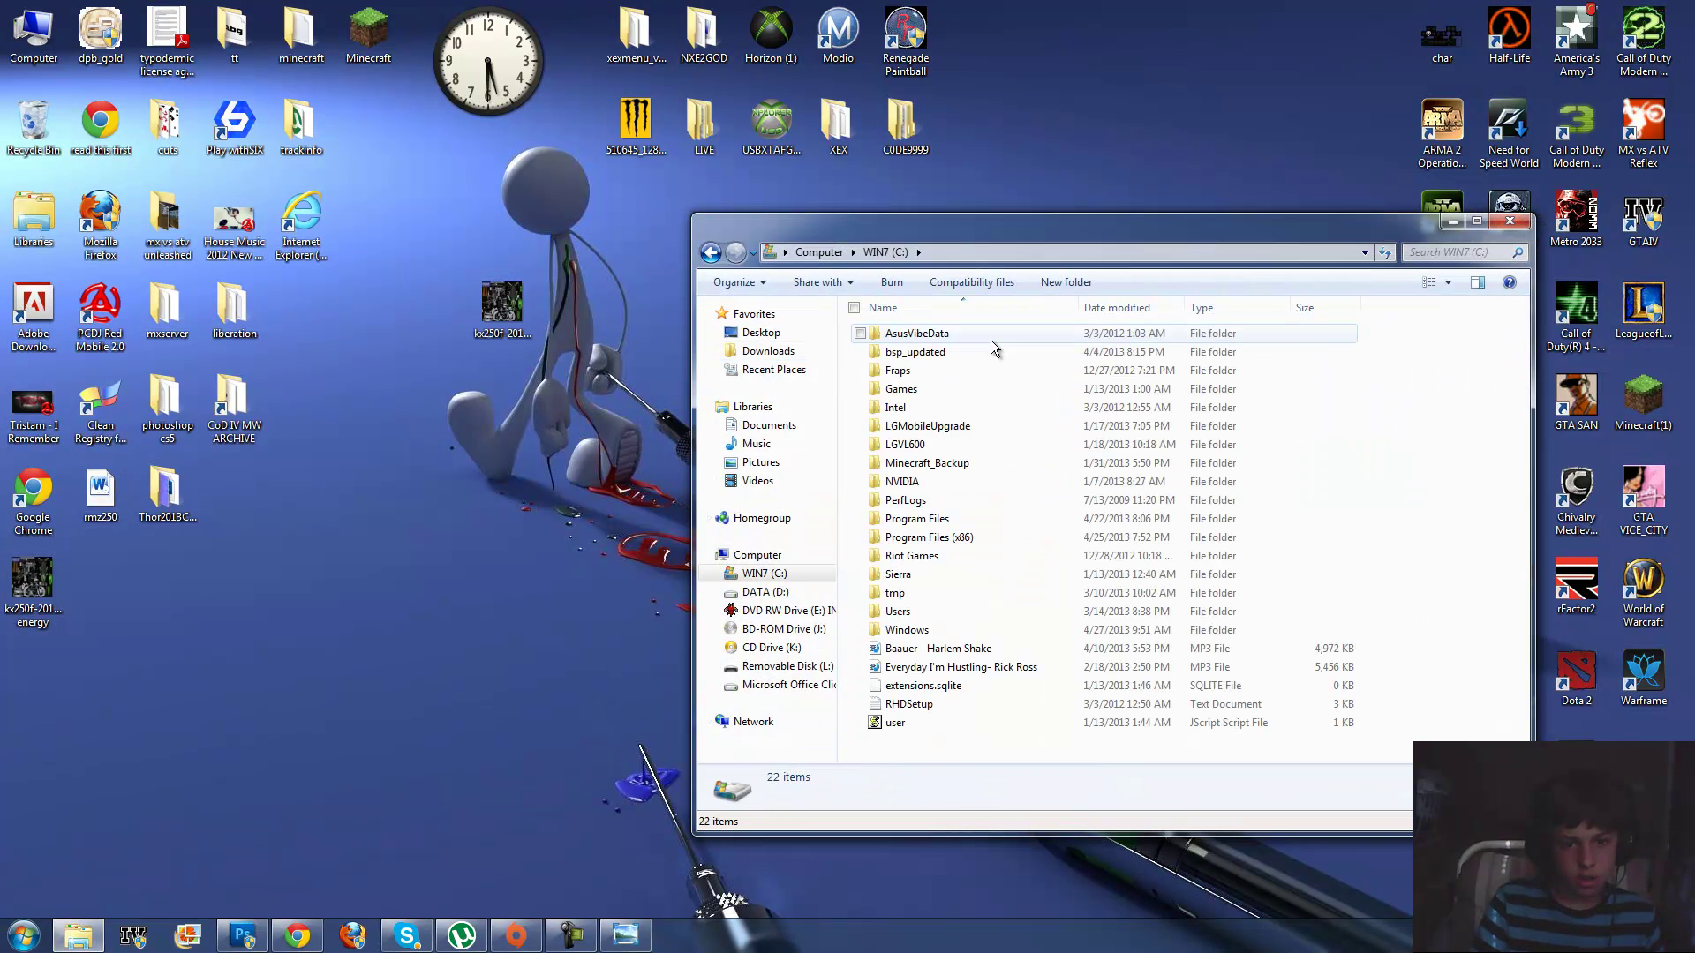
{"action": "left_click", "coordinate": [946, 537]}
{"action": "double_click", "coordinate": [946, 537]}
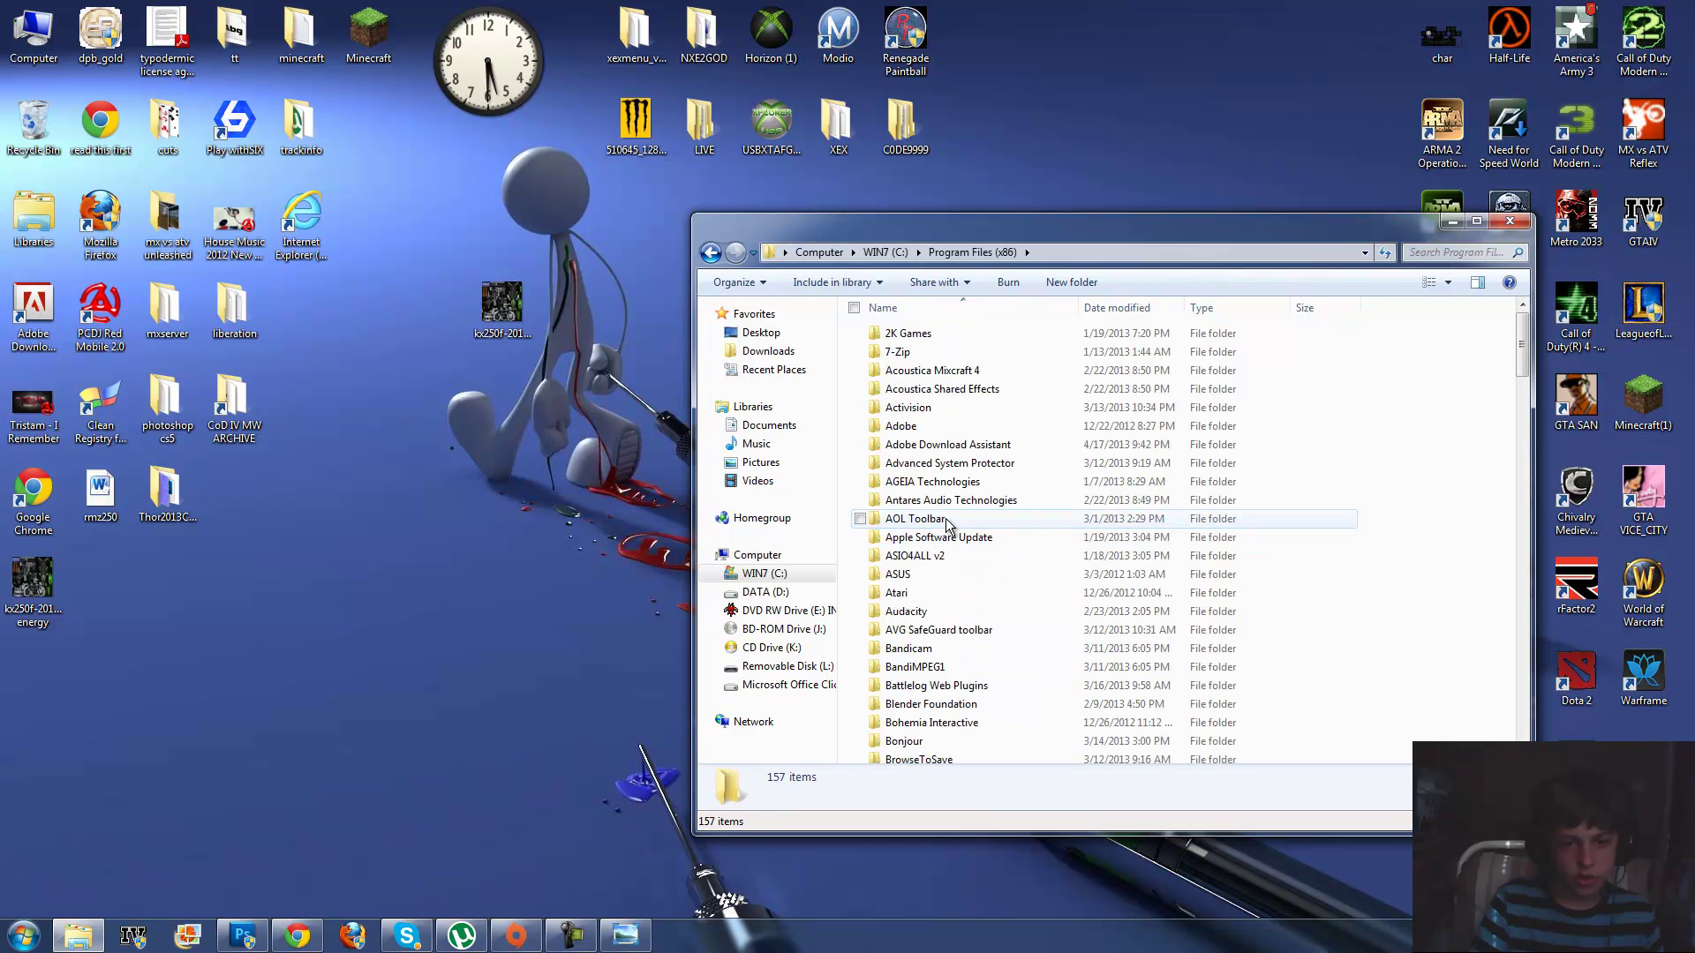
{"action": "scroll", "coordinate": [947, 525], "scroll_direction": "down", "scroll_amount": 4}
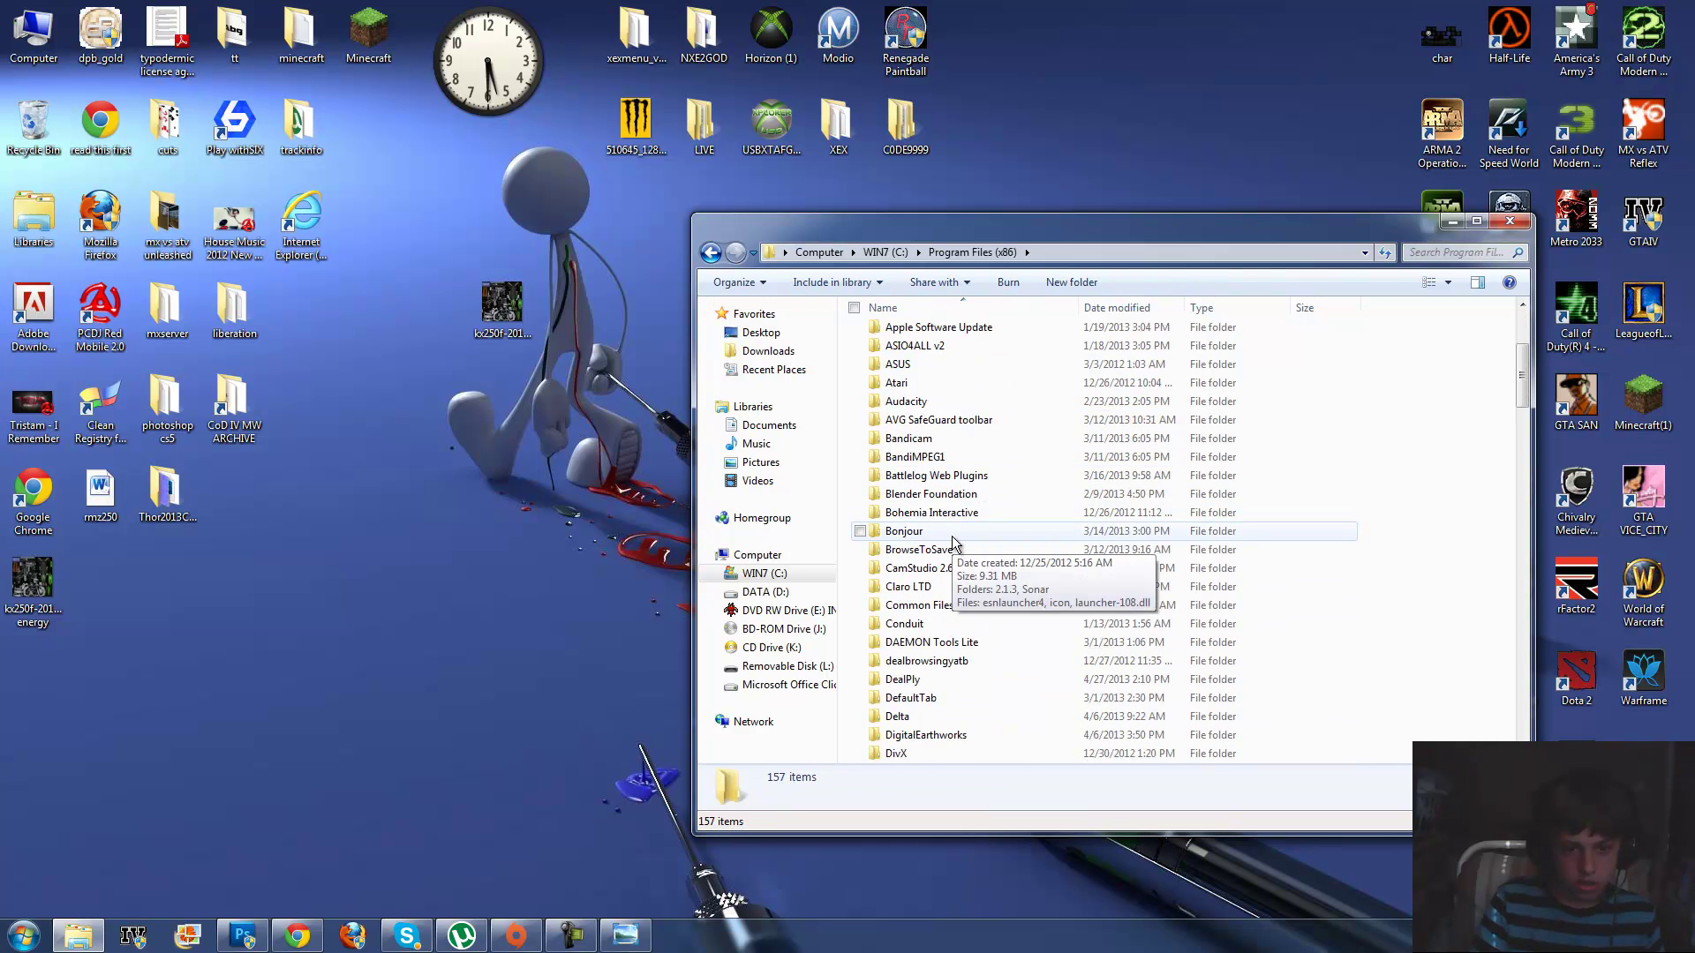
{"action": "scroll", "coordinate": [952, 537], "scroll_direction": "down", "scroll_amount": 5}
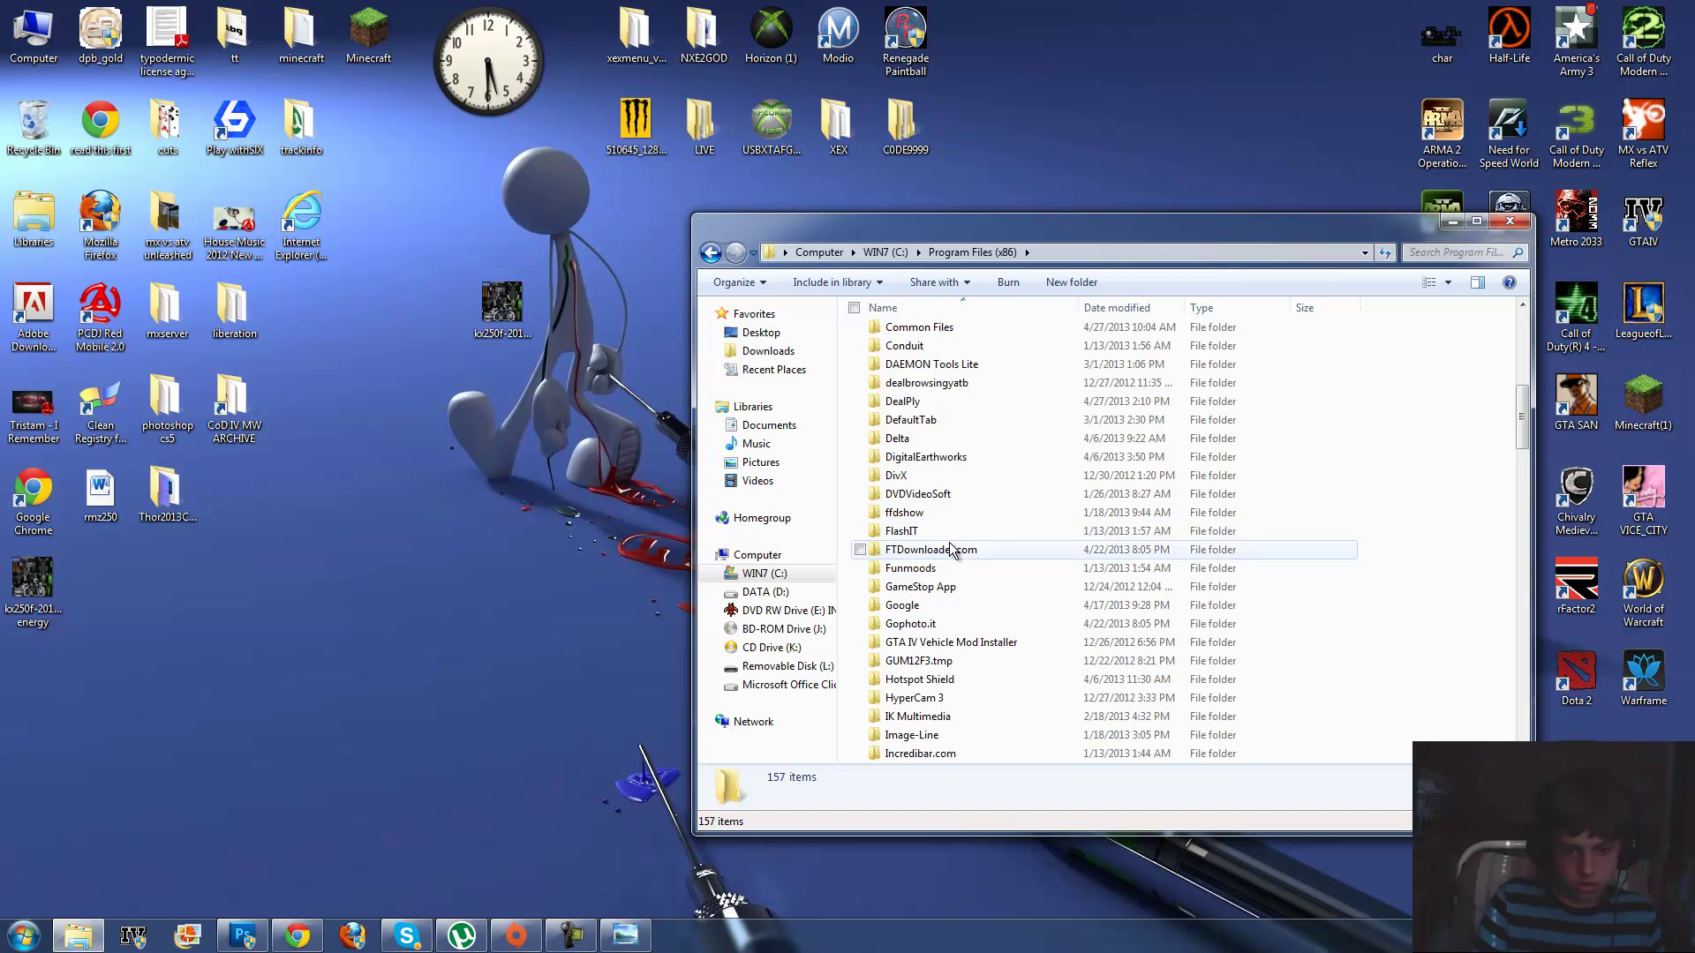
{"action": "scroll", "coordinate": [951, 549], "scroll_direction": "down", "scroll_amount": 12}
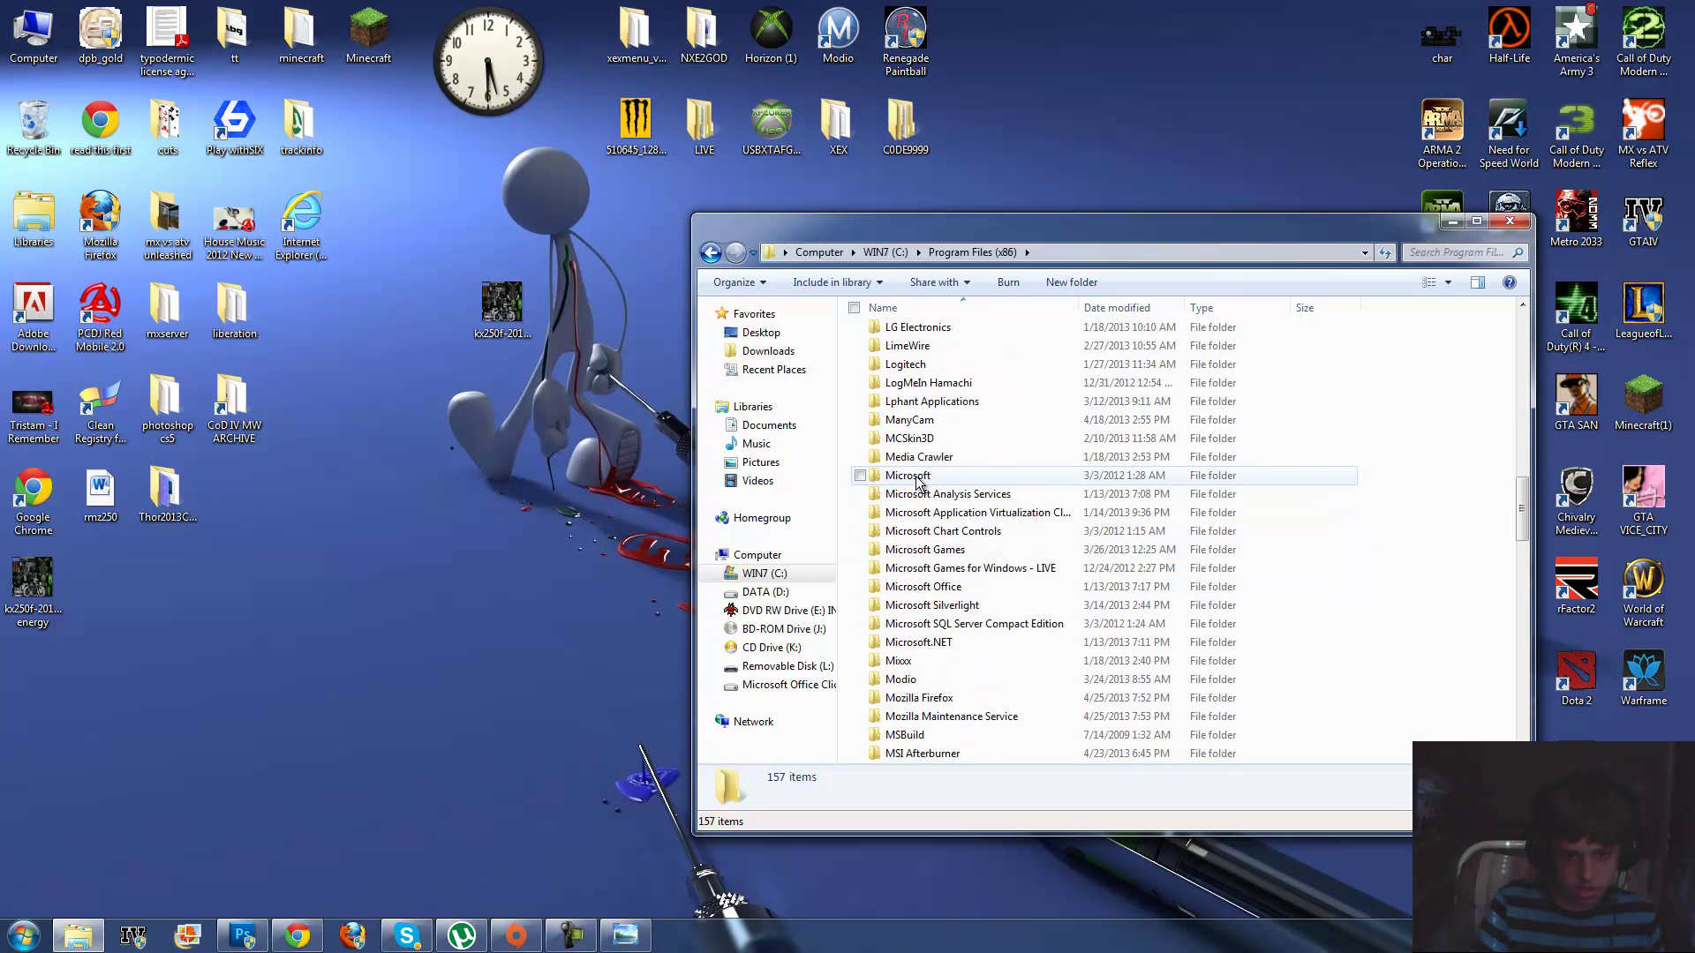
{"action": "scroll", "coordinate": [953, 706], "scroll_direction": "down", "scroll_amount": 2}
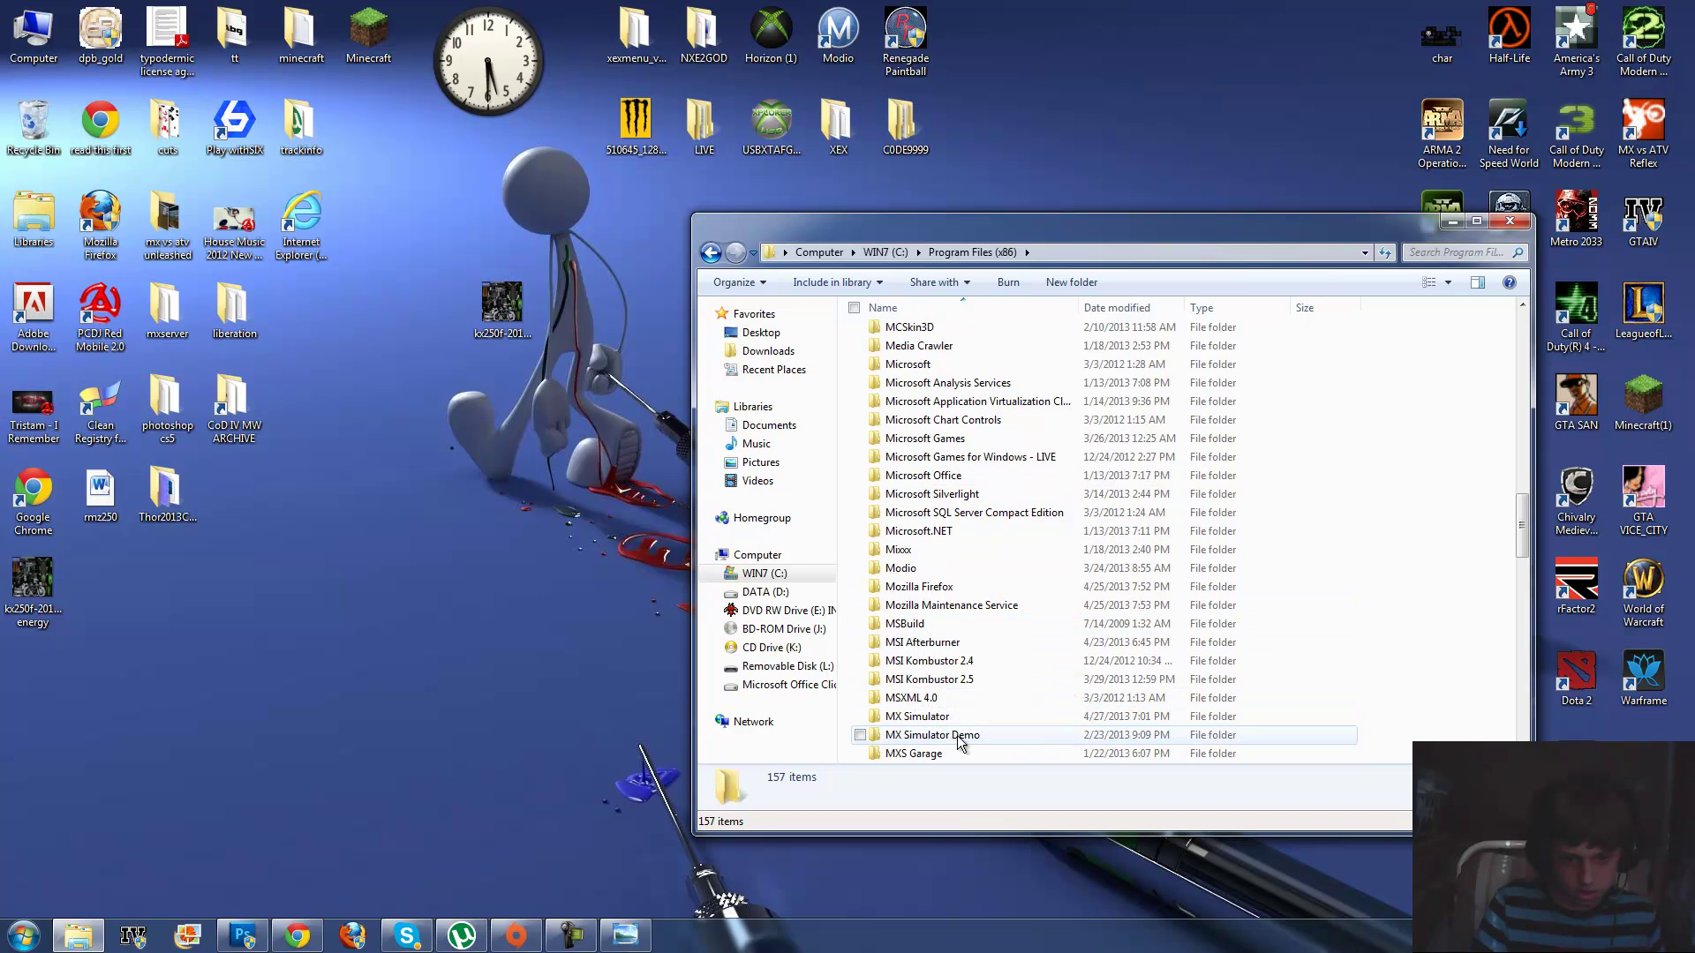
{"action": "double_click", "coordinate": [959, 719]}
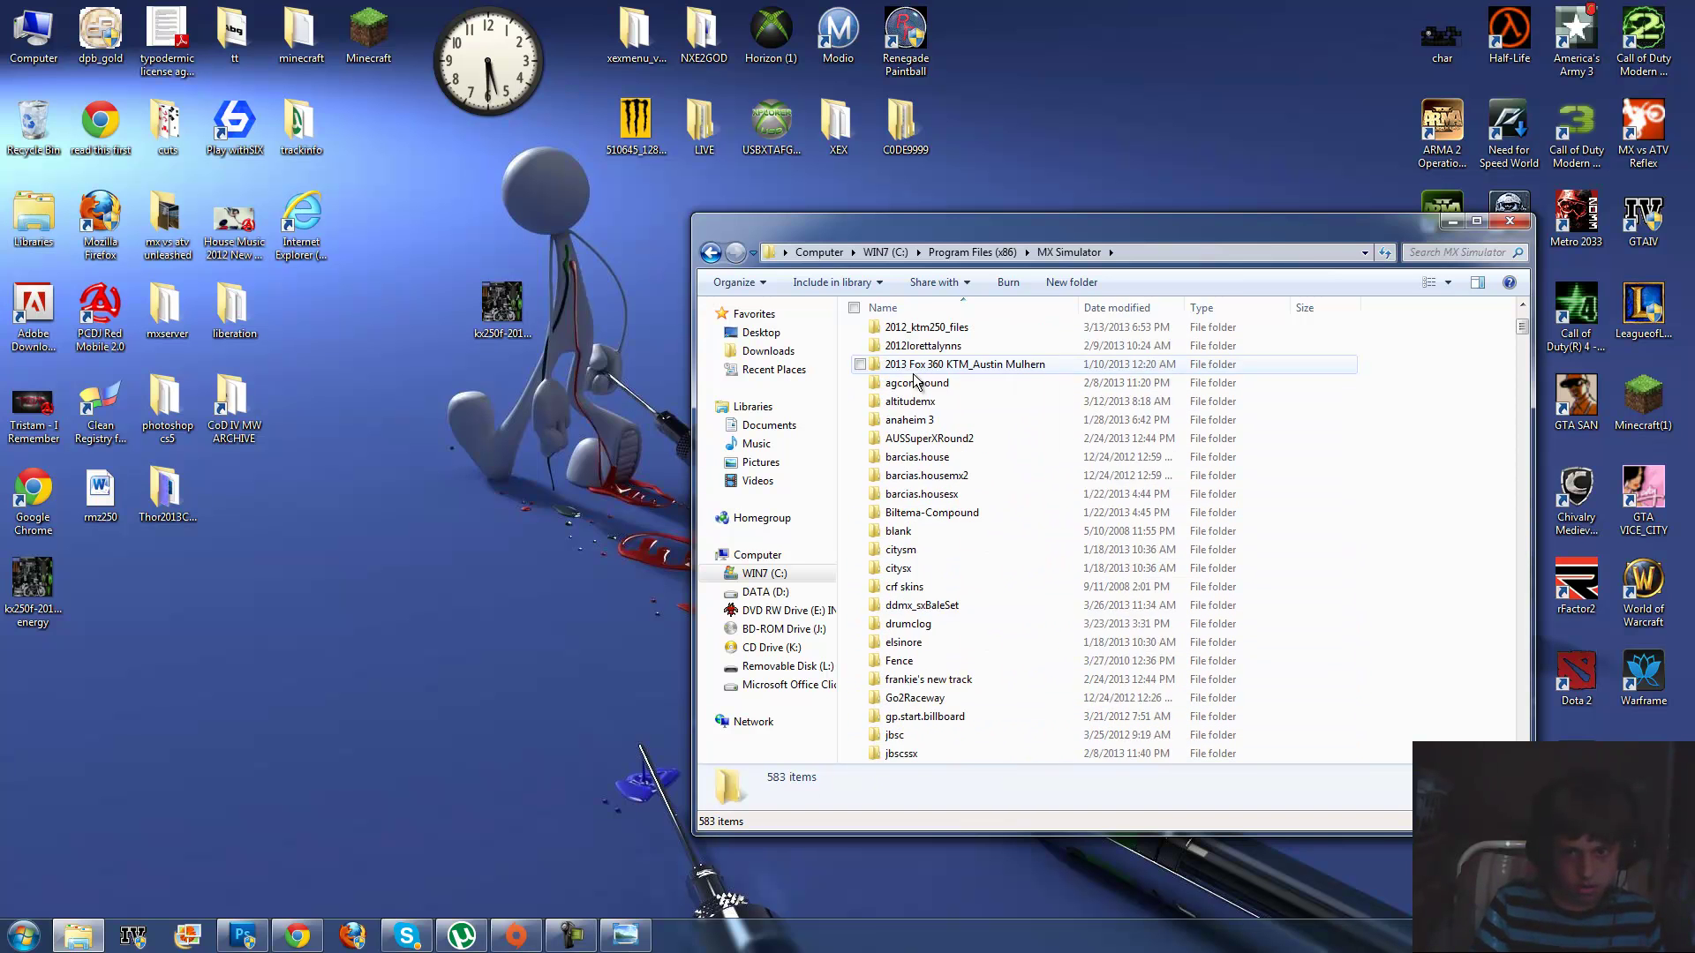
Move kx250f-2011-example from the desktop into the MX Simulator folder, approving the admin prompt
{"action": "left_click_drag", "start_coordinate": [1521, 328], "coordinate": [1486, 616]}
{"action": "left_click", "coordinate": [501, 305]}
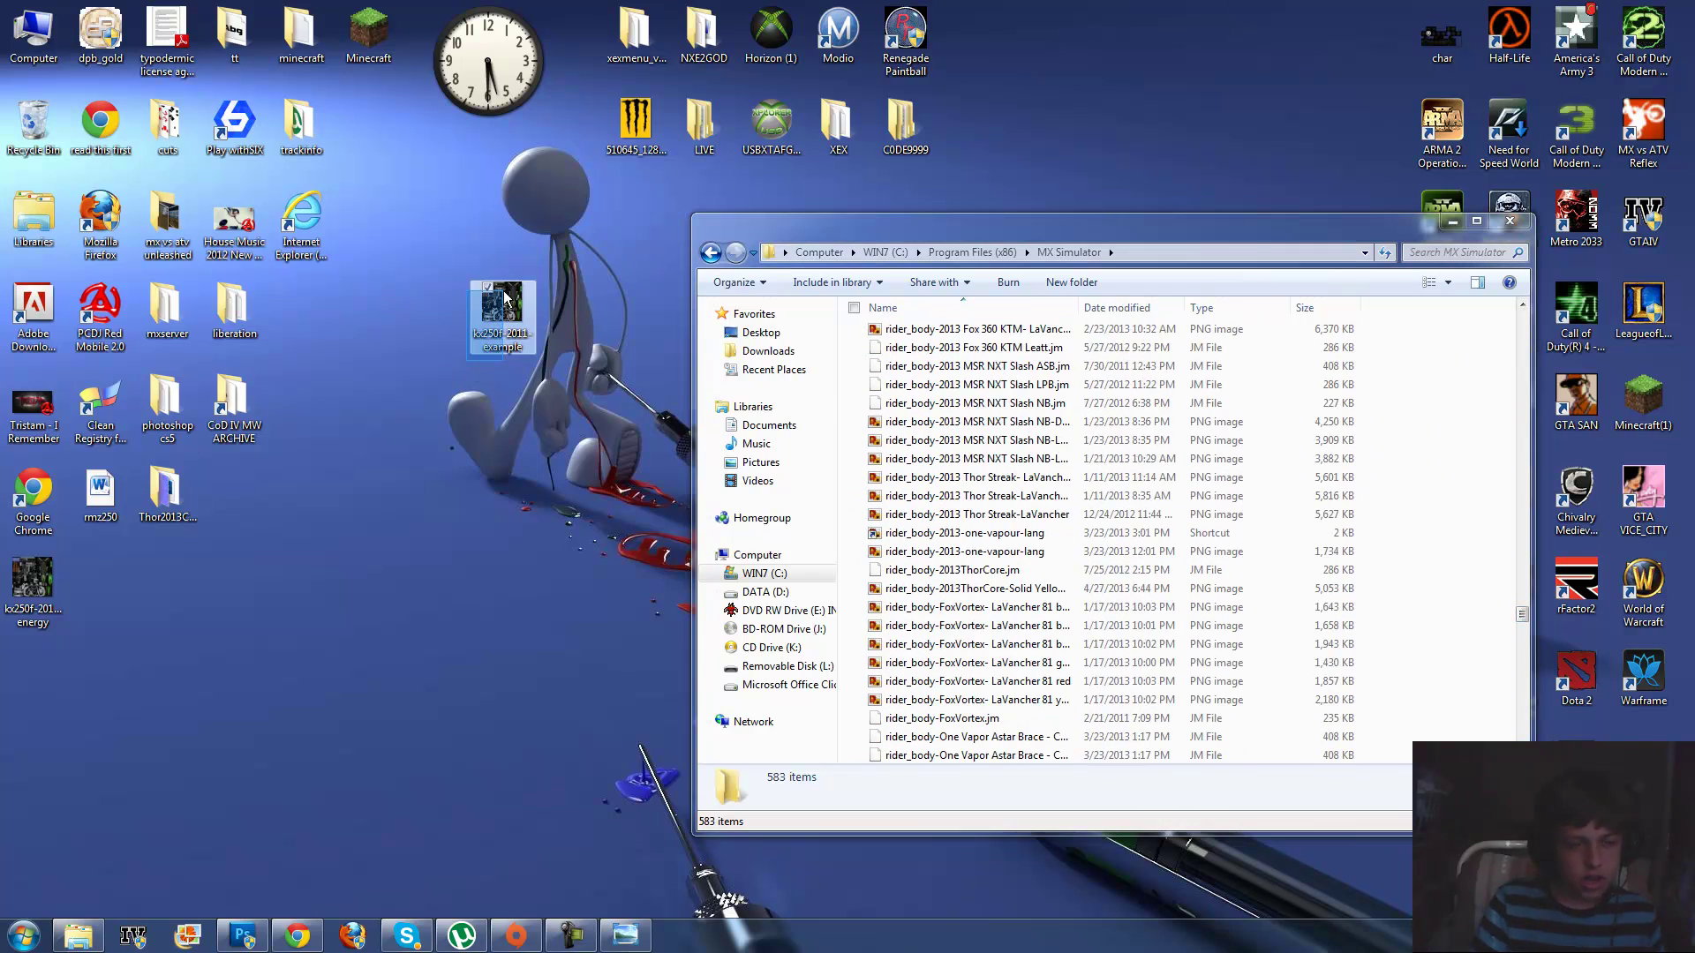
{"action": "left_click_drag", "start_coordinate": [505, 311], "coordinate": [854, 390]}
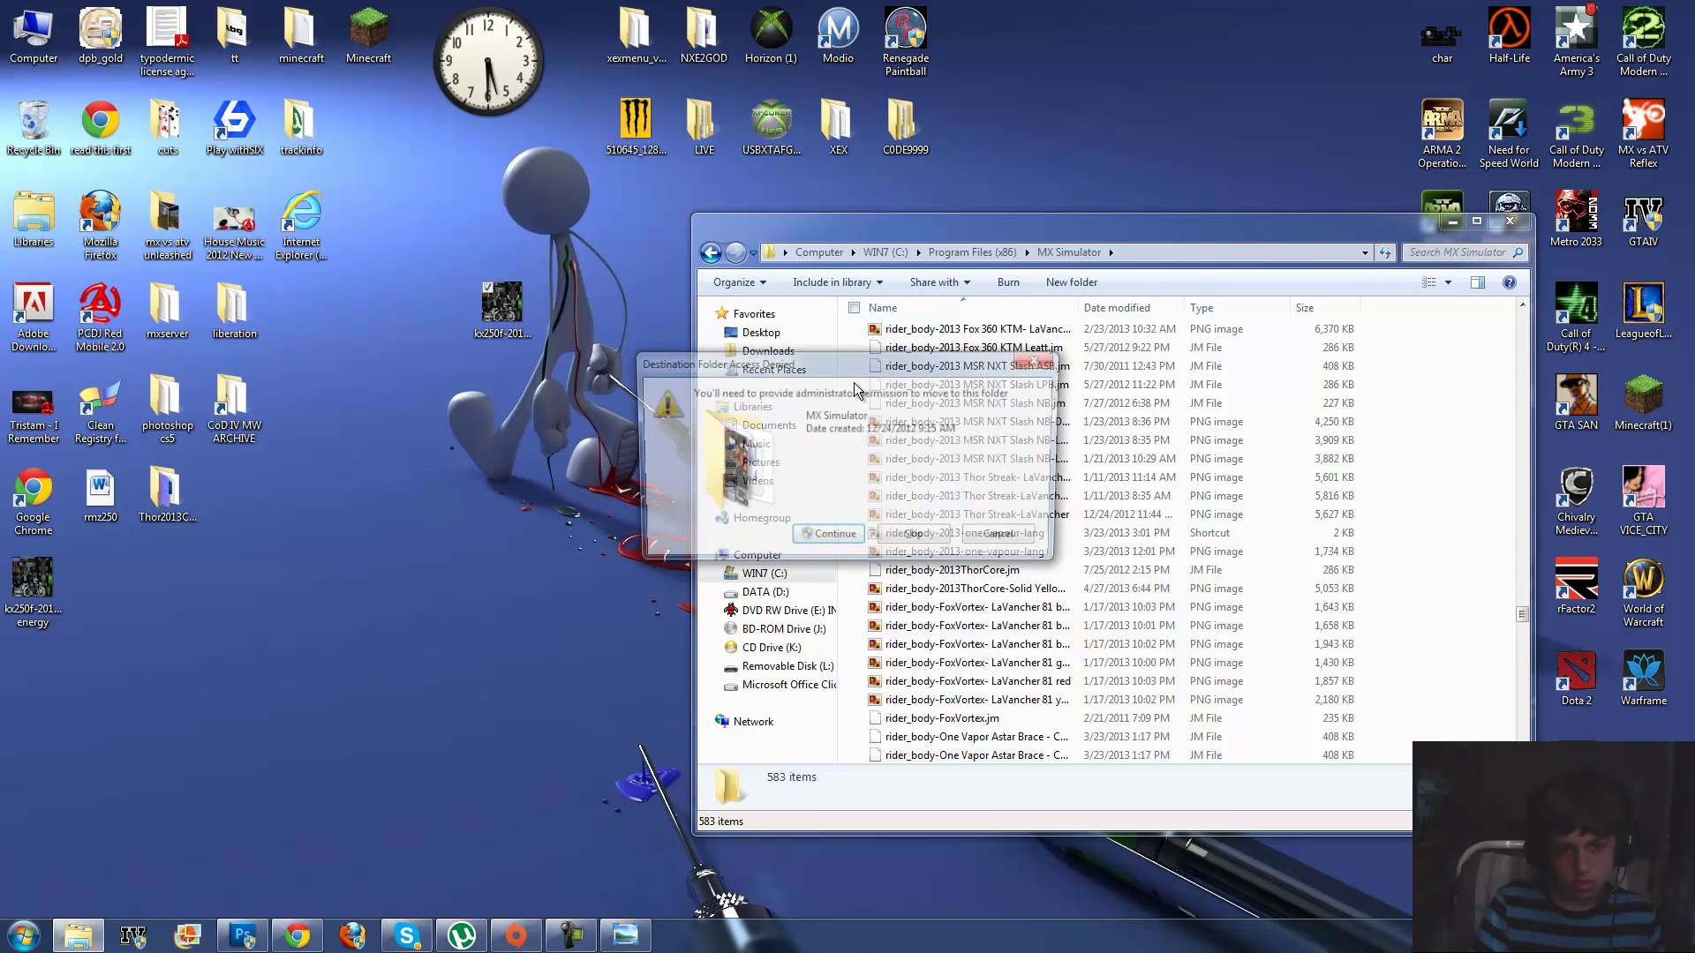
{"action": "left_click", "coordinate": [834, 539]}
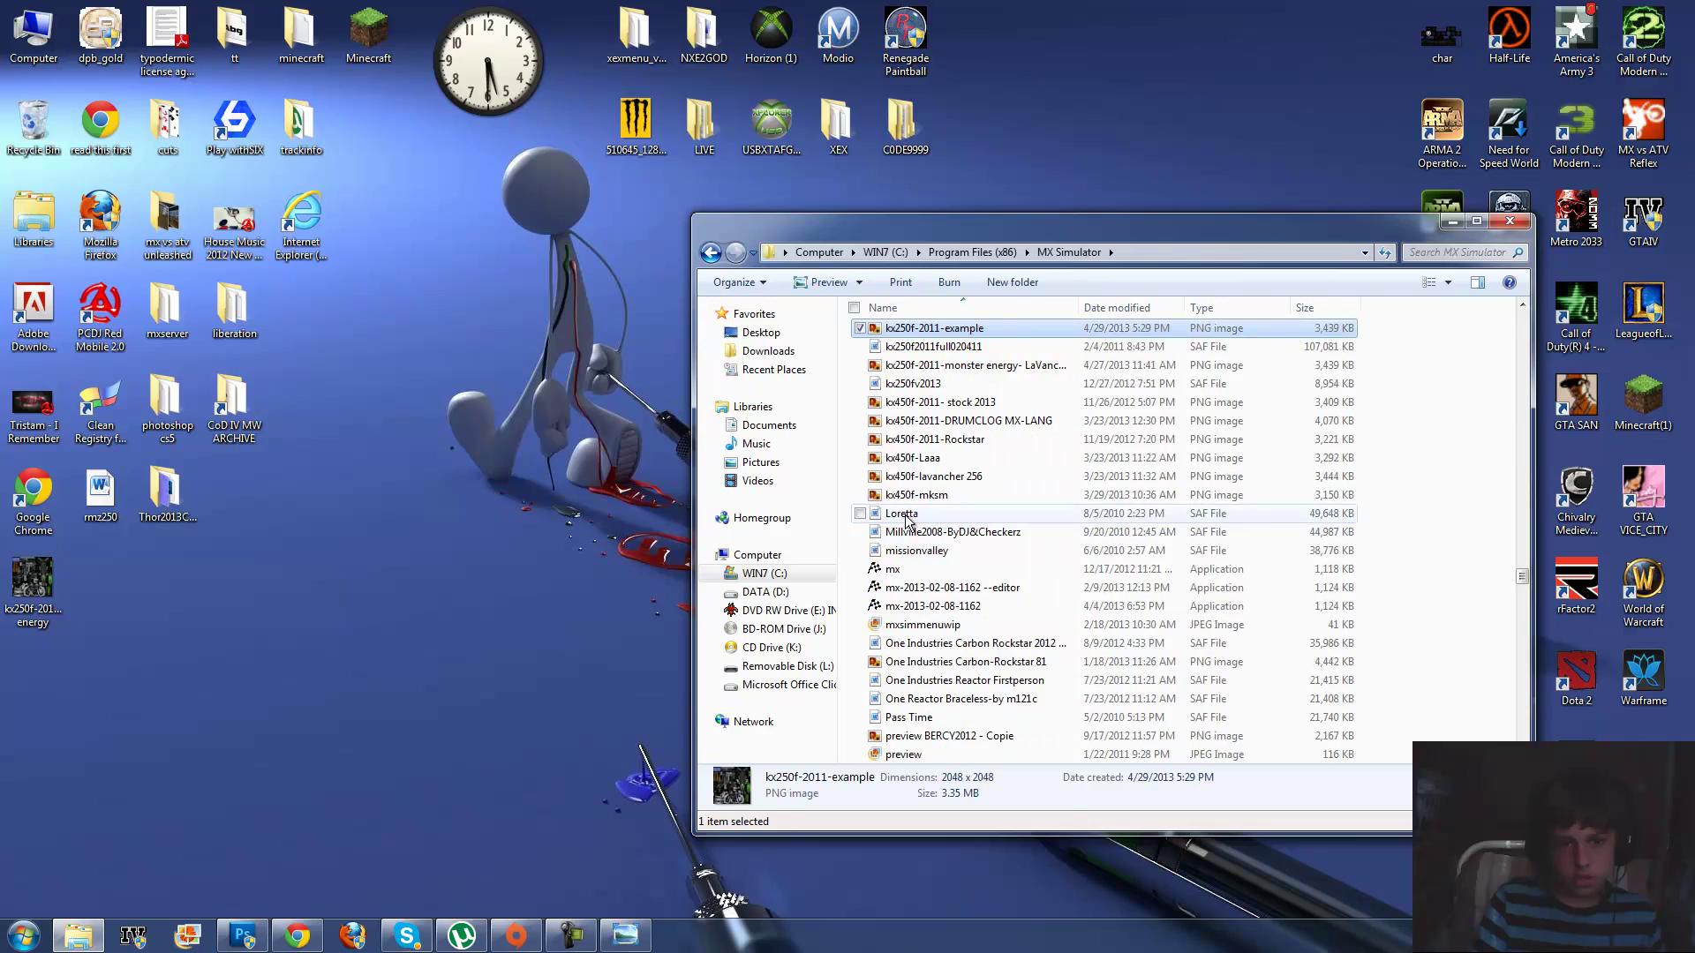
Preview the moved texture, then hide the windows and close both photo previews
{"action": "double_click", "coordinate": [957, 331]}
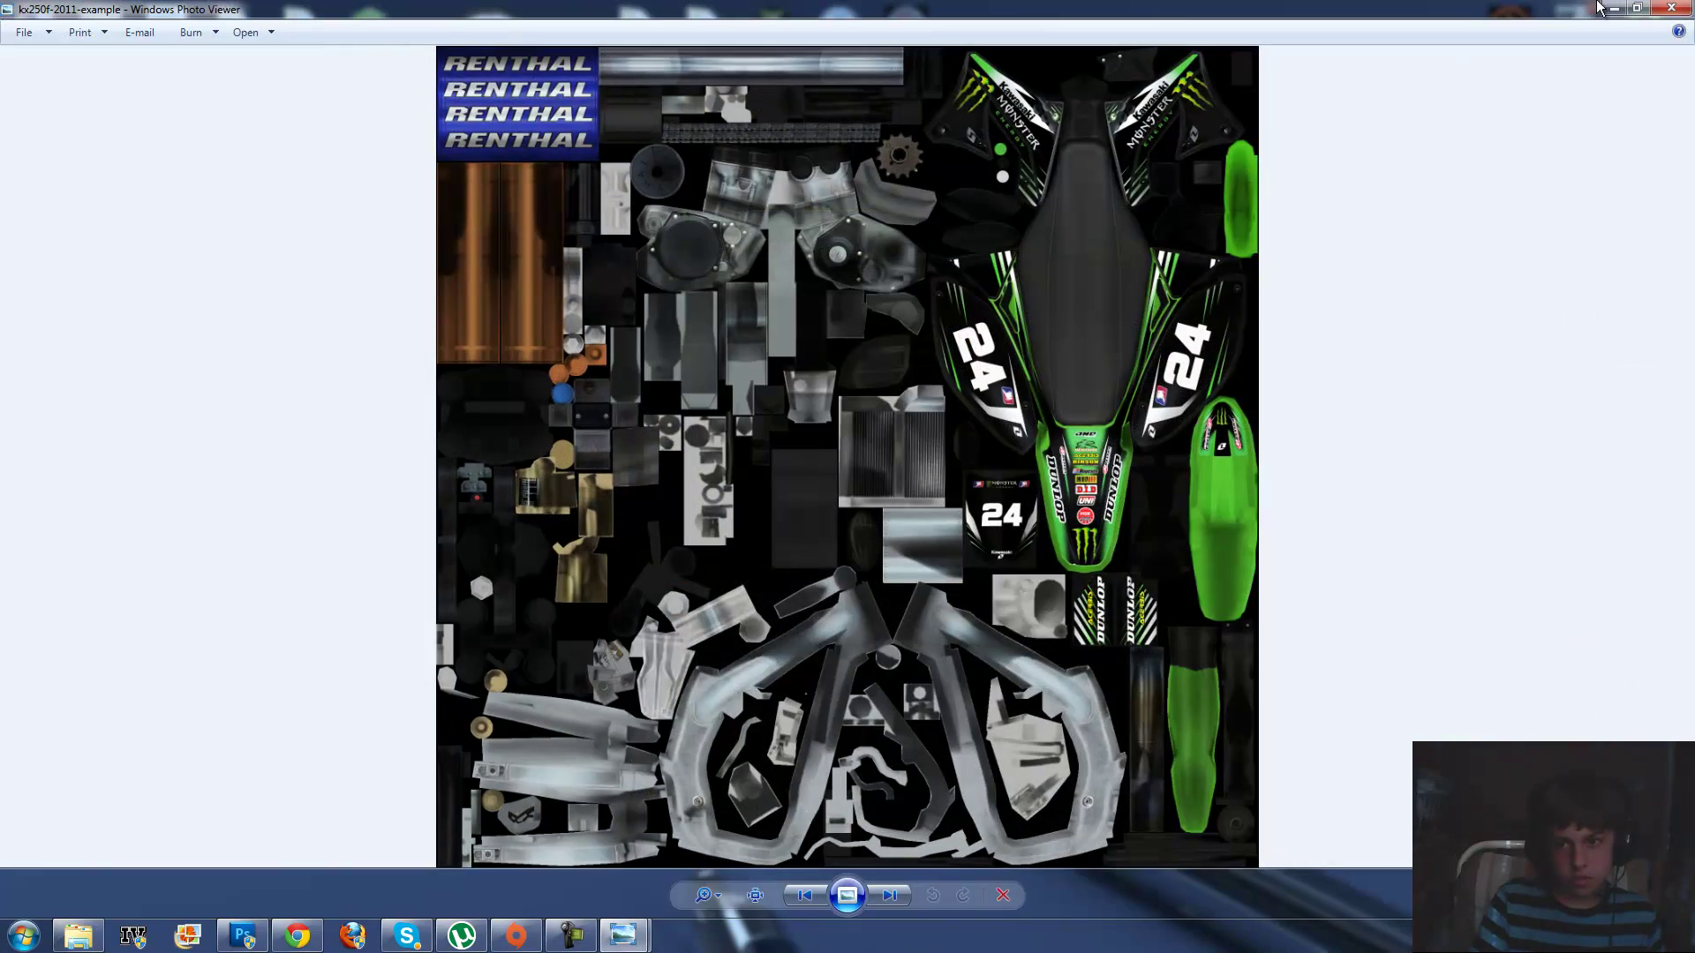
{"action": "left_click", "coordinate": [1612, 8]}
{"action": "left_click", "coordinate": [1452, 229]}
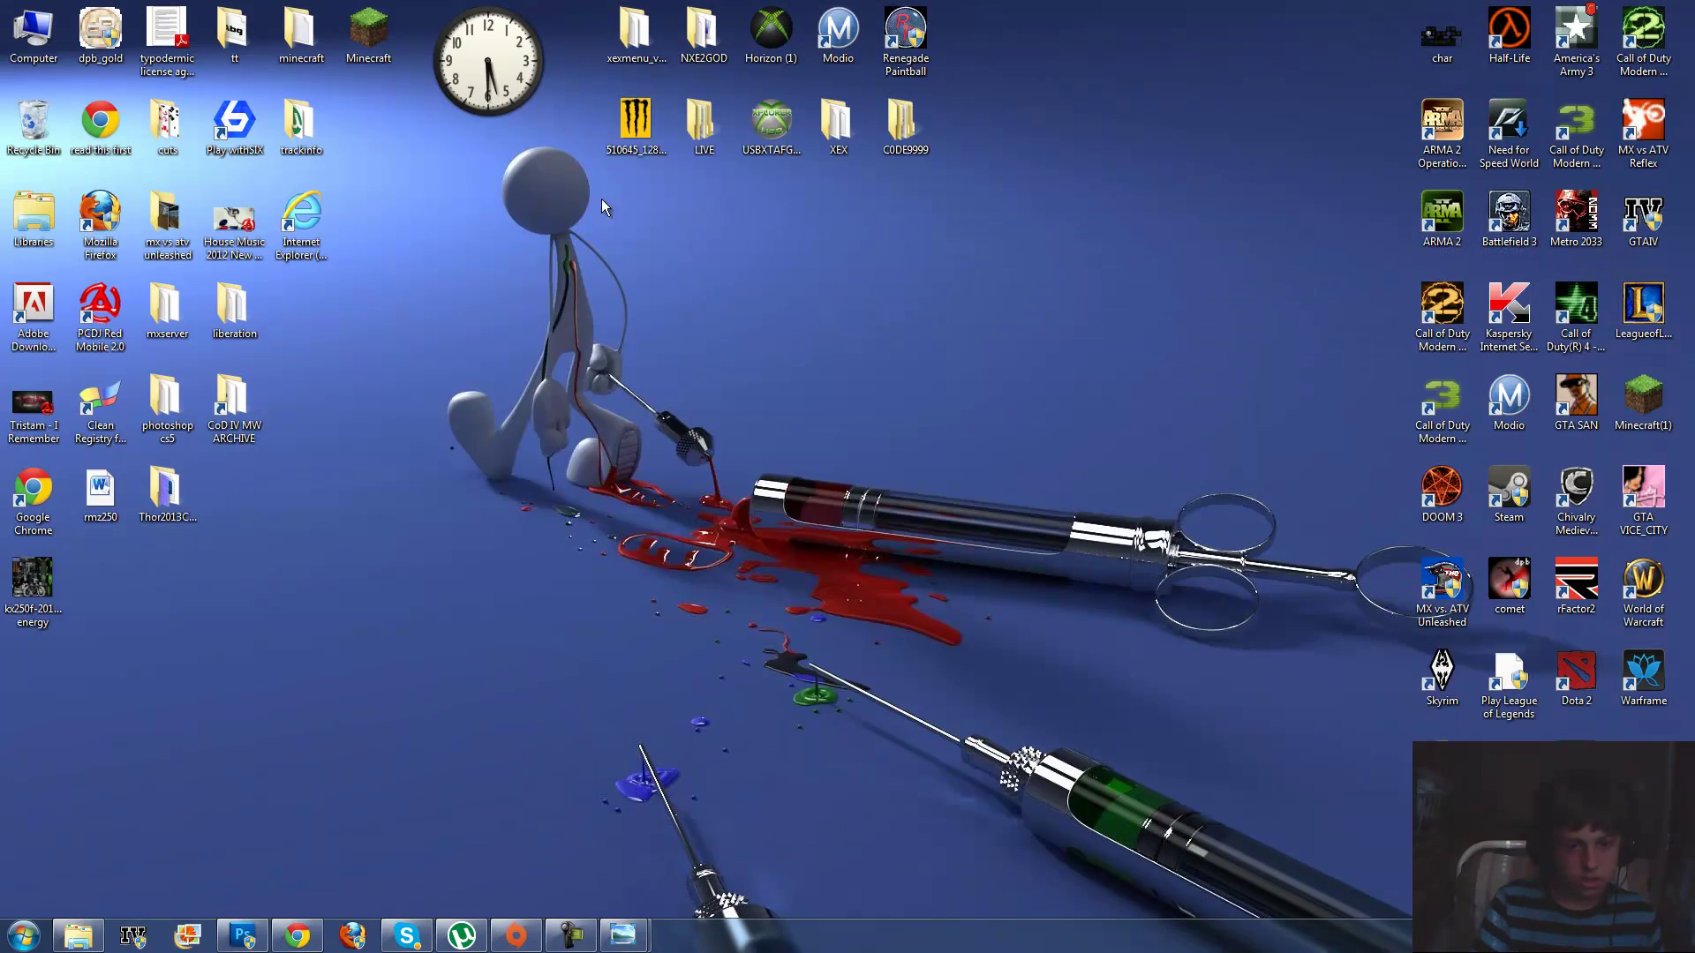
{"action": "left_click_drag", "start_coordinate": [530, 151], "coordinate": [1126, 553]}
{"action": "mouse_move", "coordinate": [647, 938]}
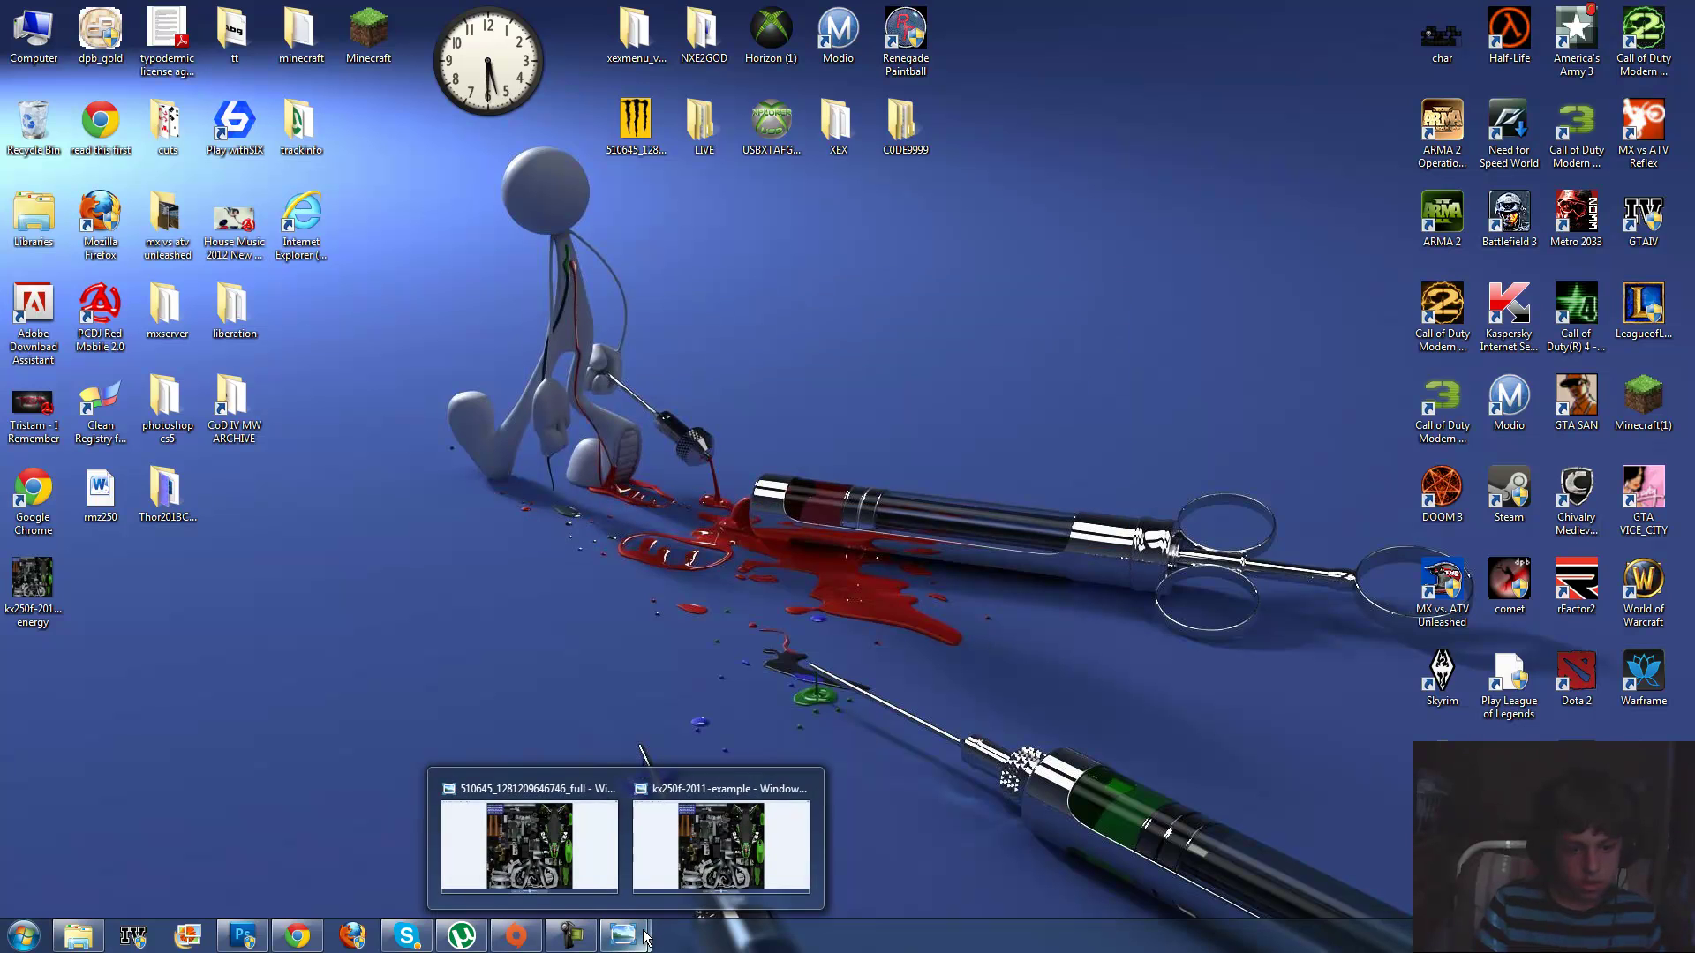
{"action": "left_click", "coordinate": [618, 790]}
{"action": "left_click", "coordinate": [713, 788]}
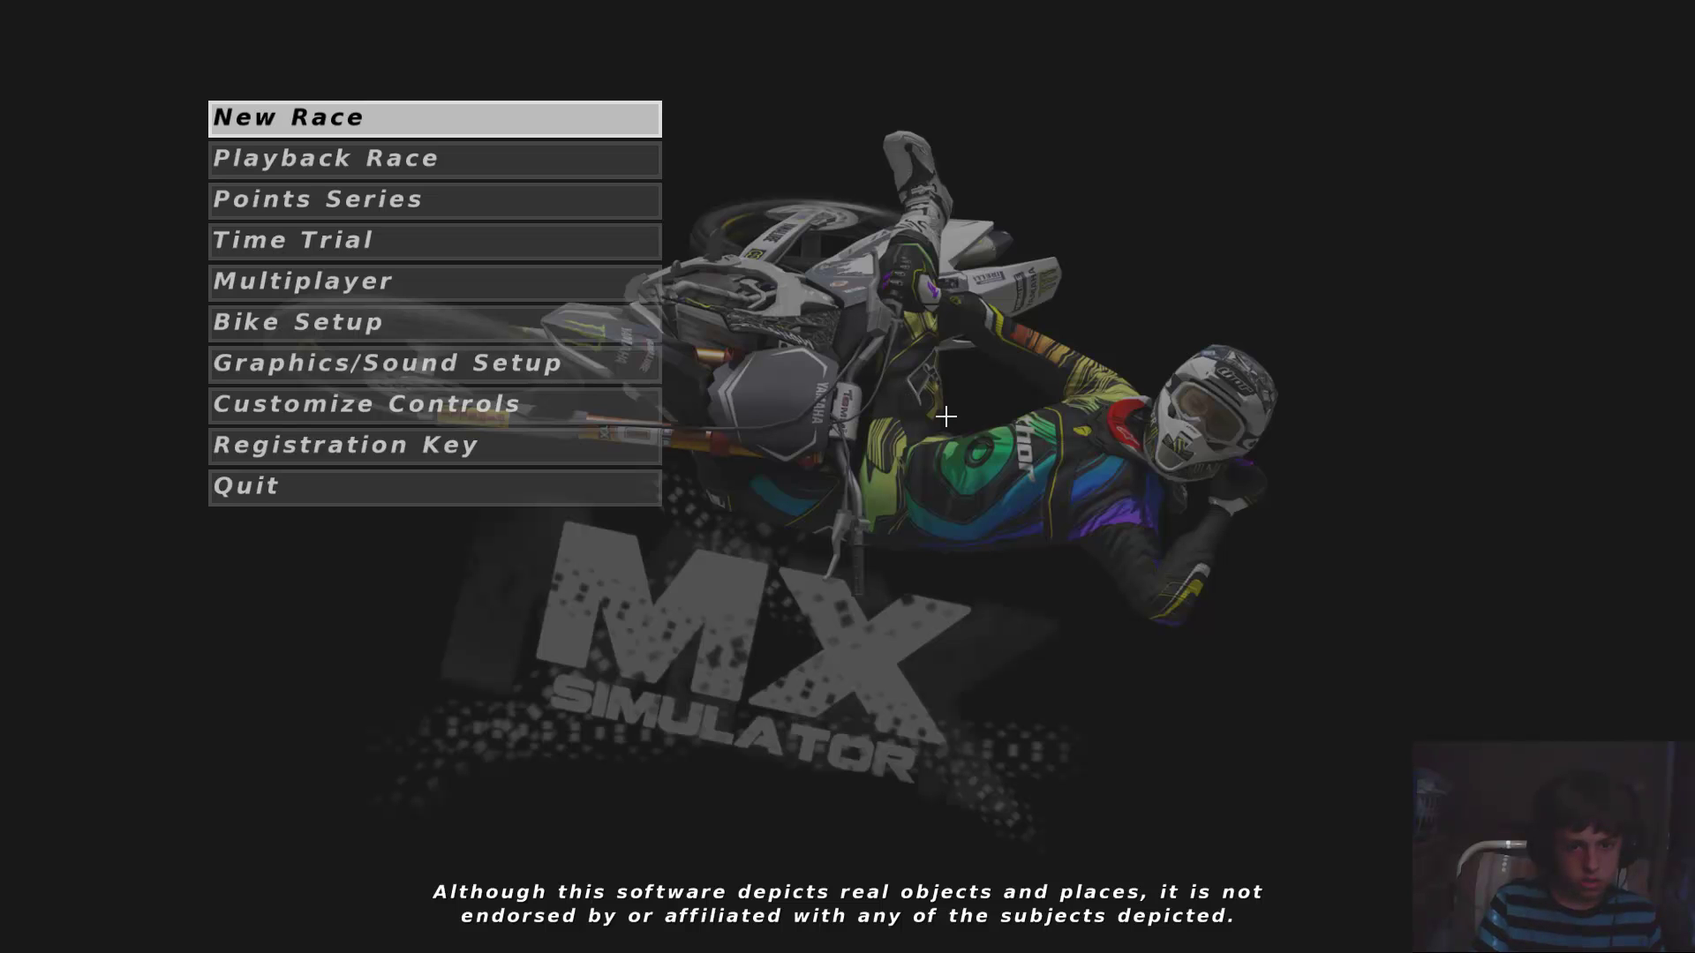
Switch MX Simulator's video mode to Windowed, move the window higher, and return to the main menu
{"action": "key", "text": "alt+Tab"}
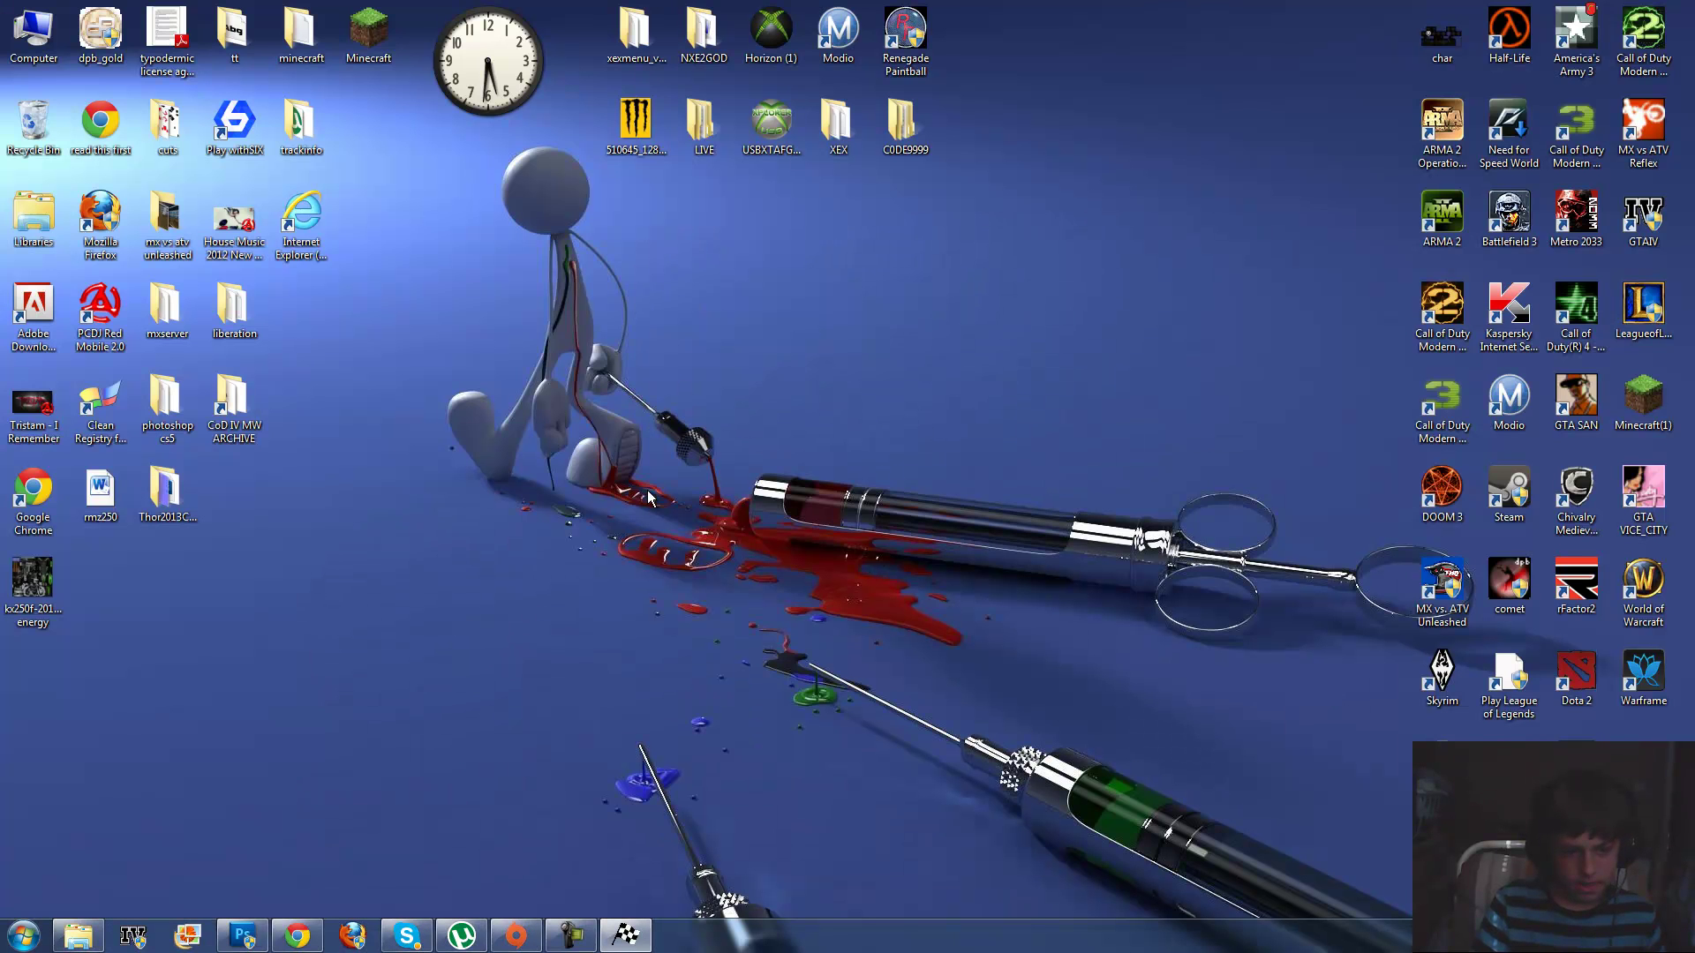
{"action": "left_click", "coordinate": [626, 936]}
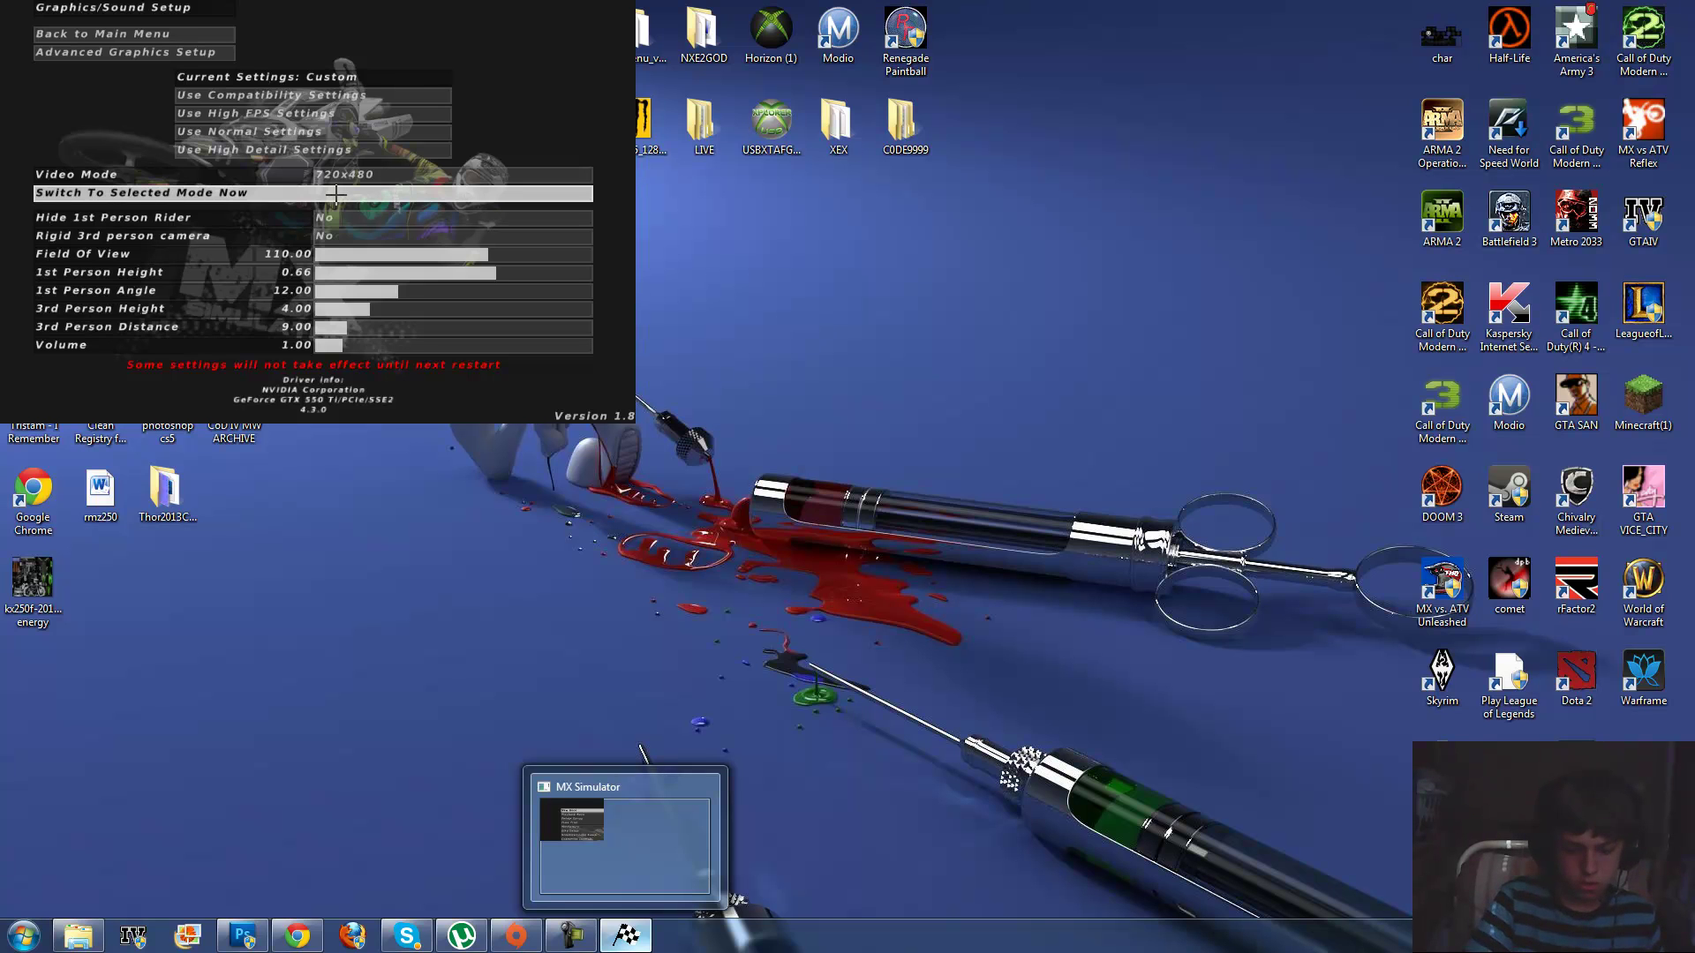
{"action": "left_click", "coordinate": [733, 900]}
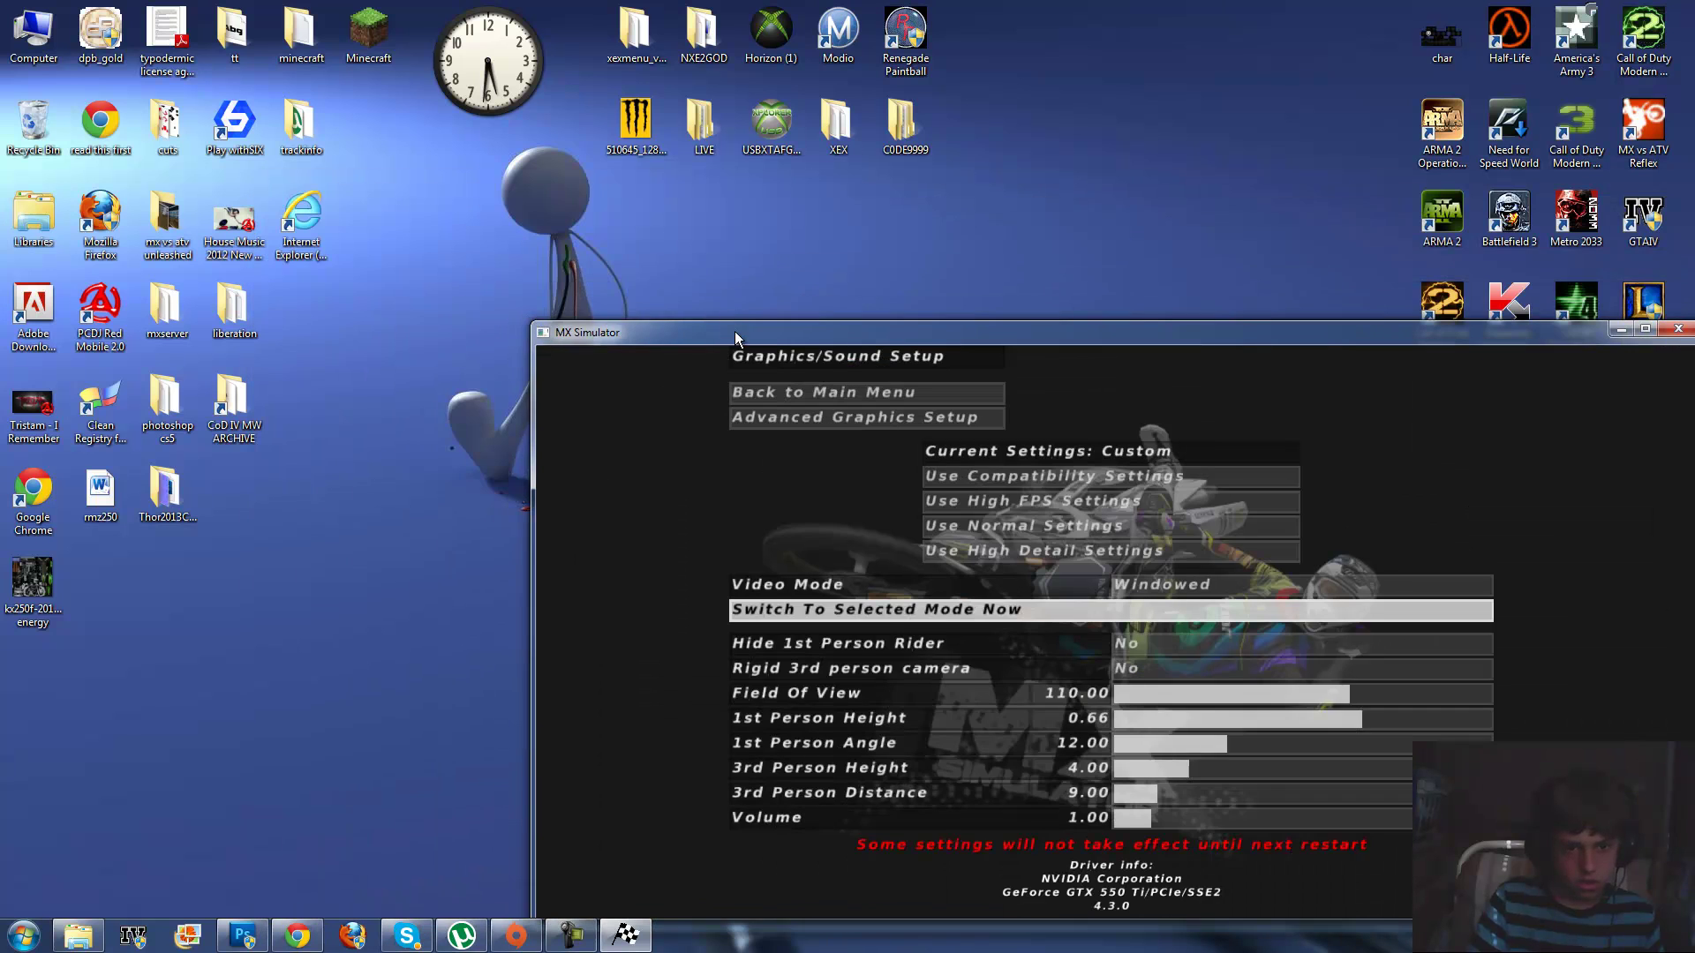
{"action": "left_click_drag", "start_coordinate": [734, 331], "coordinate": [412, 101]}
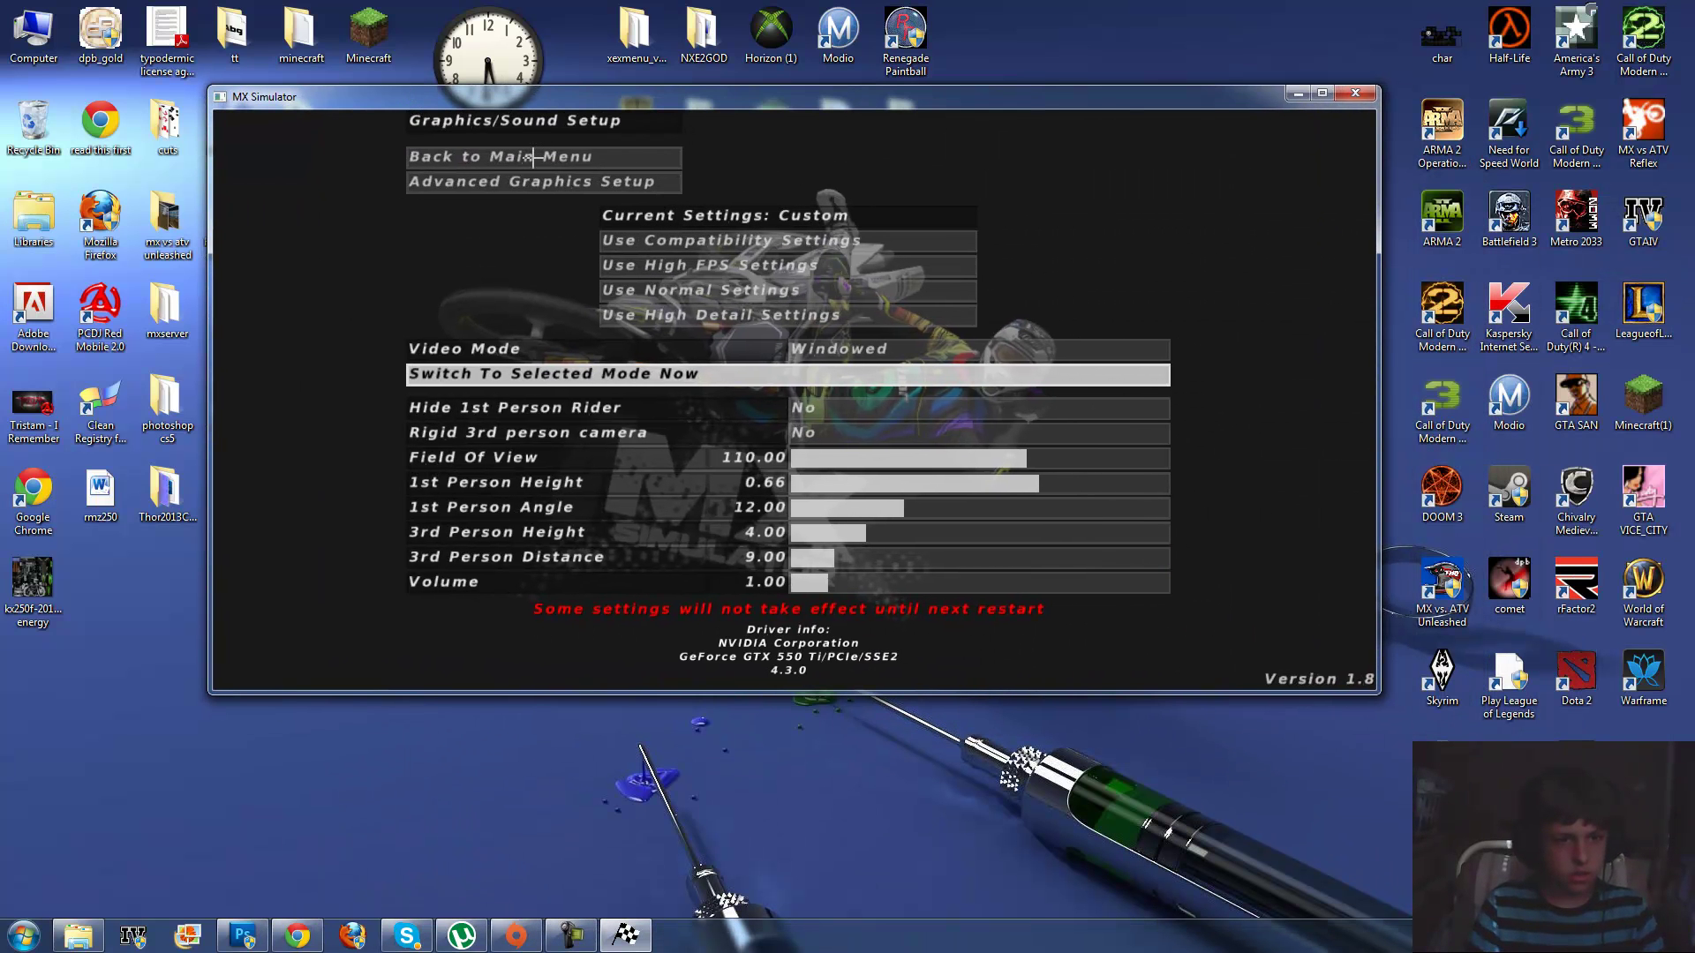
{"action": "left_click", "coordinate": [533, 156]}
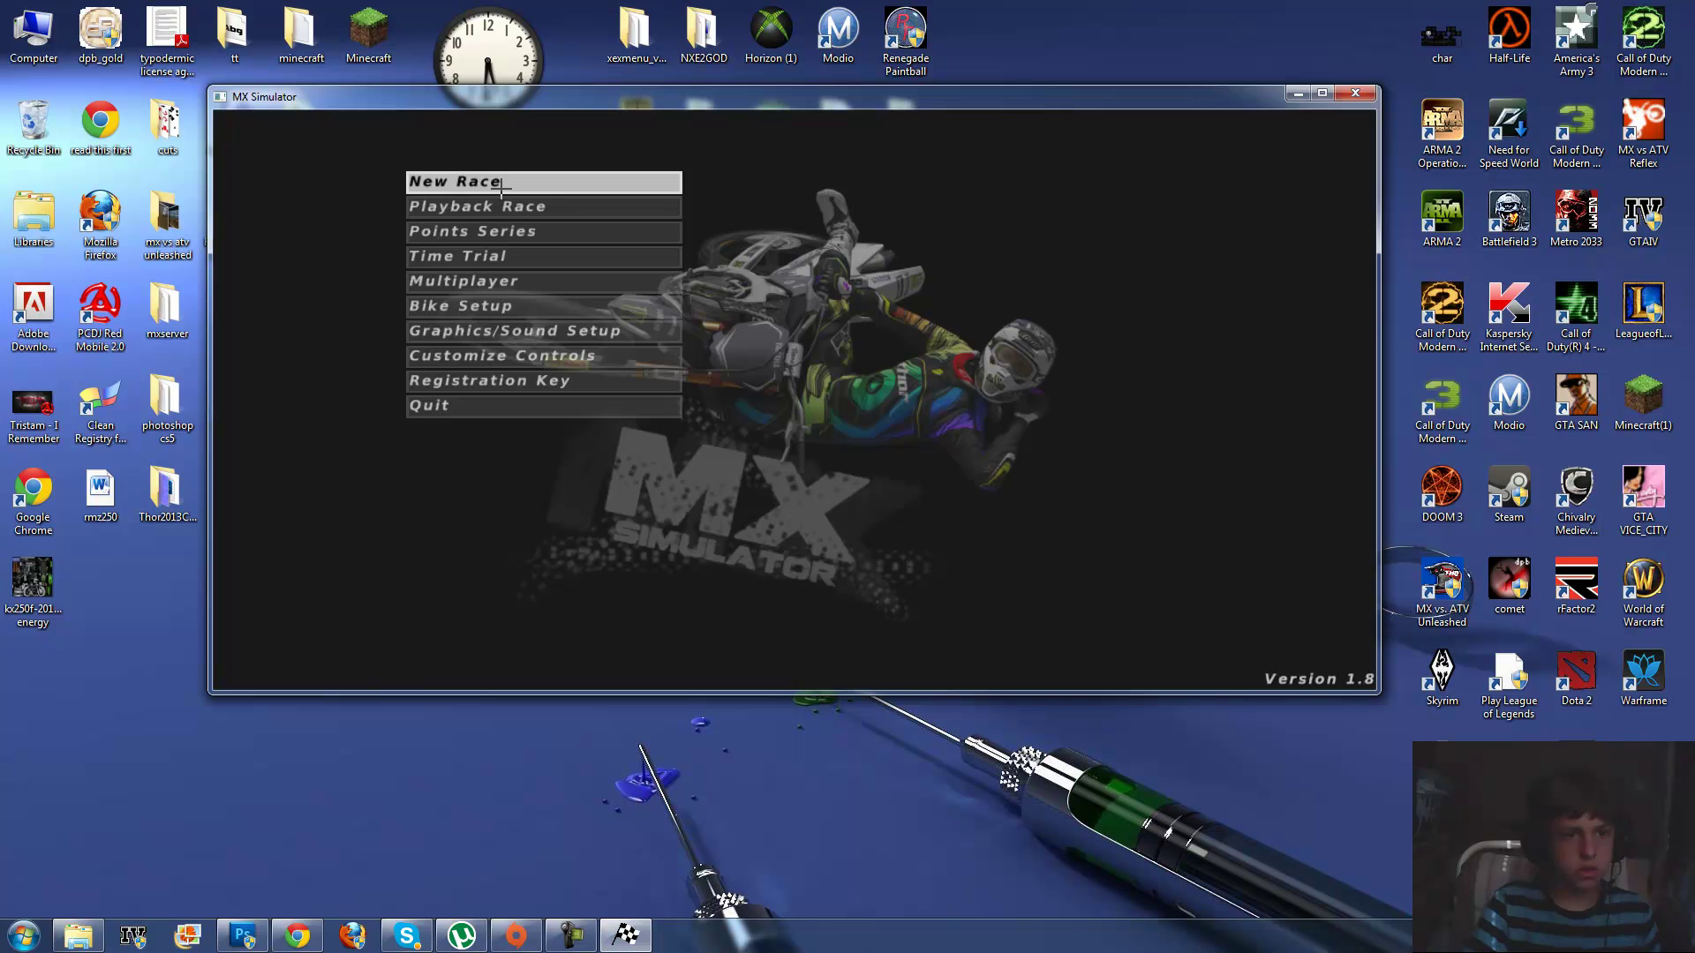
Start a race on 2010 Supercross Rd 15 - Seattle, then go to Bike Setup from the main menu
{"action": "left_click", "coordinate": [501, 189]}
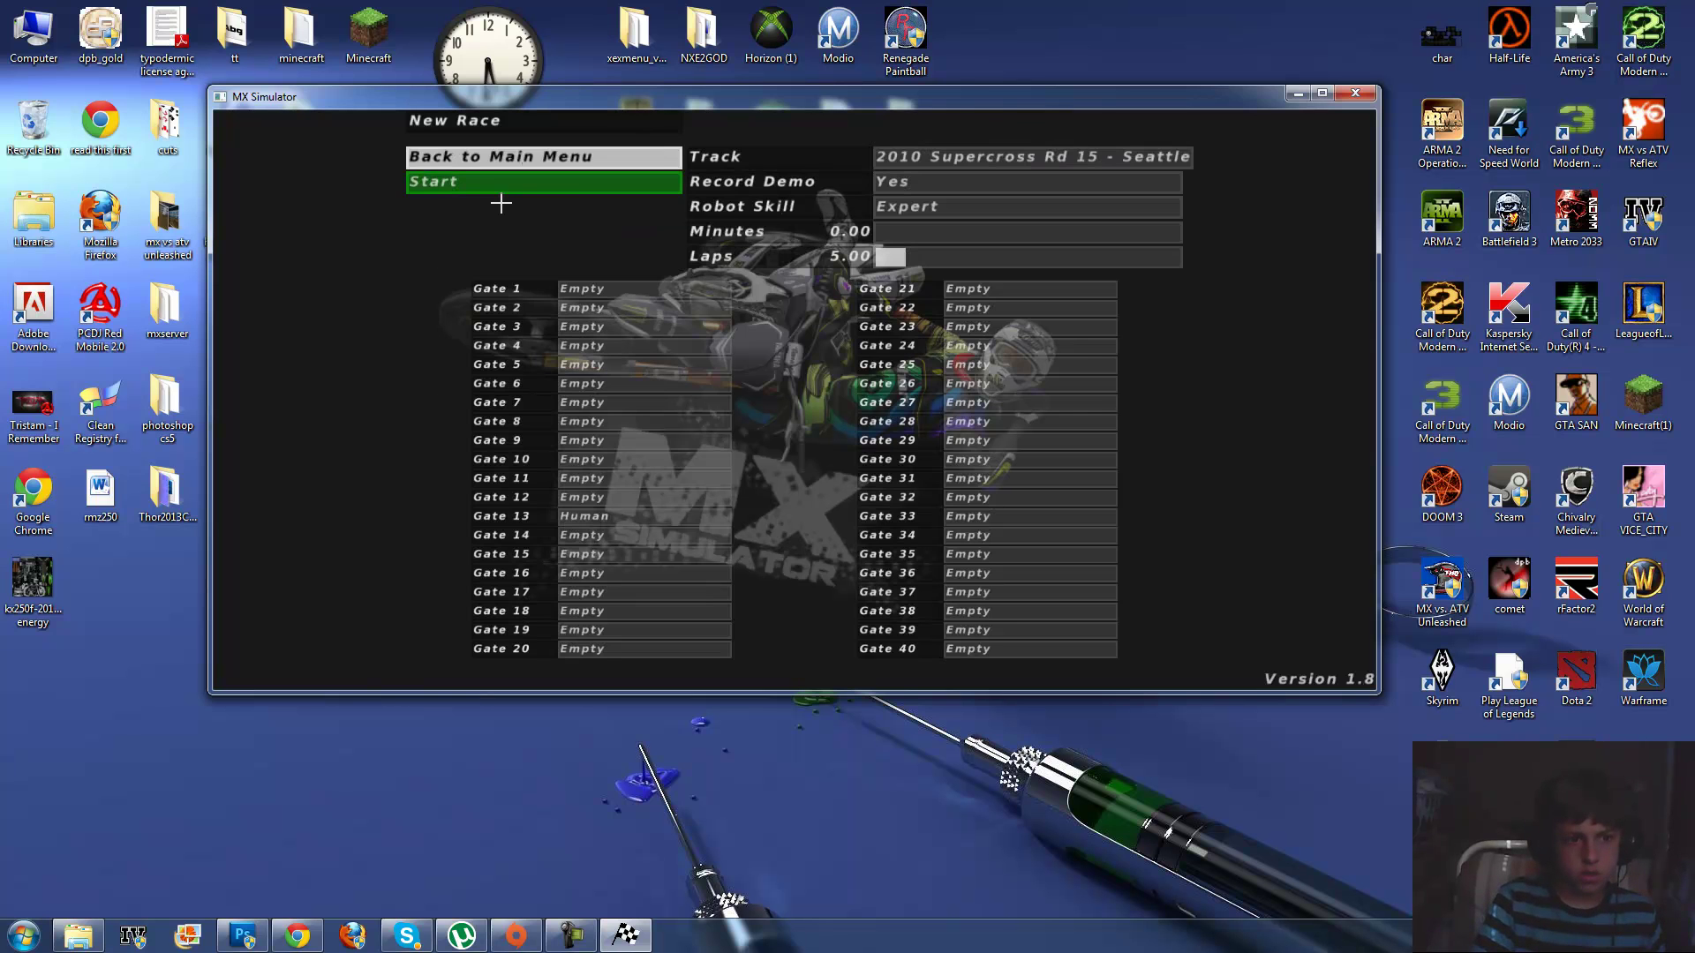
{"action": "left_click", "coordinate": [500, 203]}
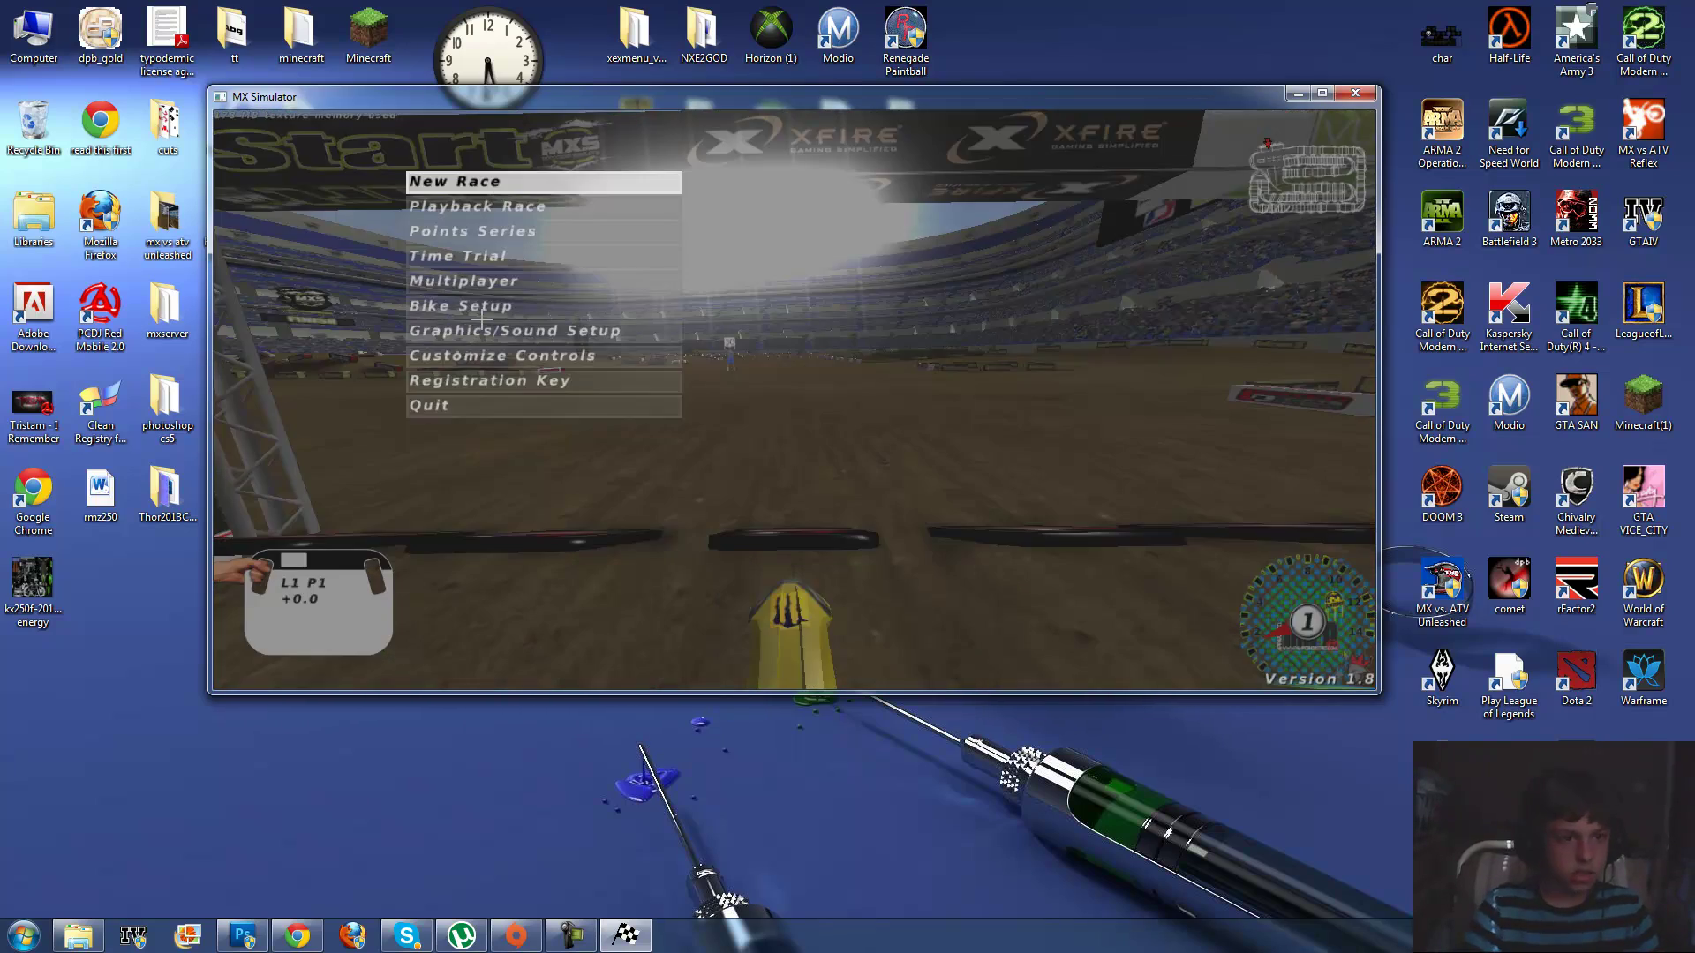
{"action": "key", "text": "Down"}
{"action": "key", "text": "Down"}
{"action": "key", "text": "Down"}
{"action": "key", "text": "Down"}
{"action": "key", "text": "Up"}
{"action": "key", "text": "Up"}
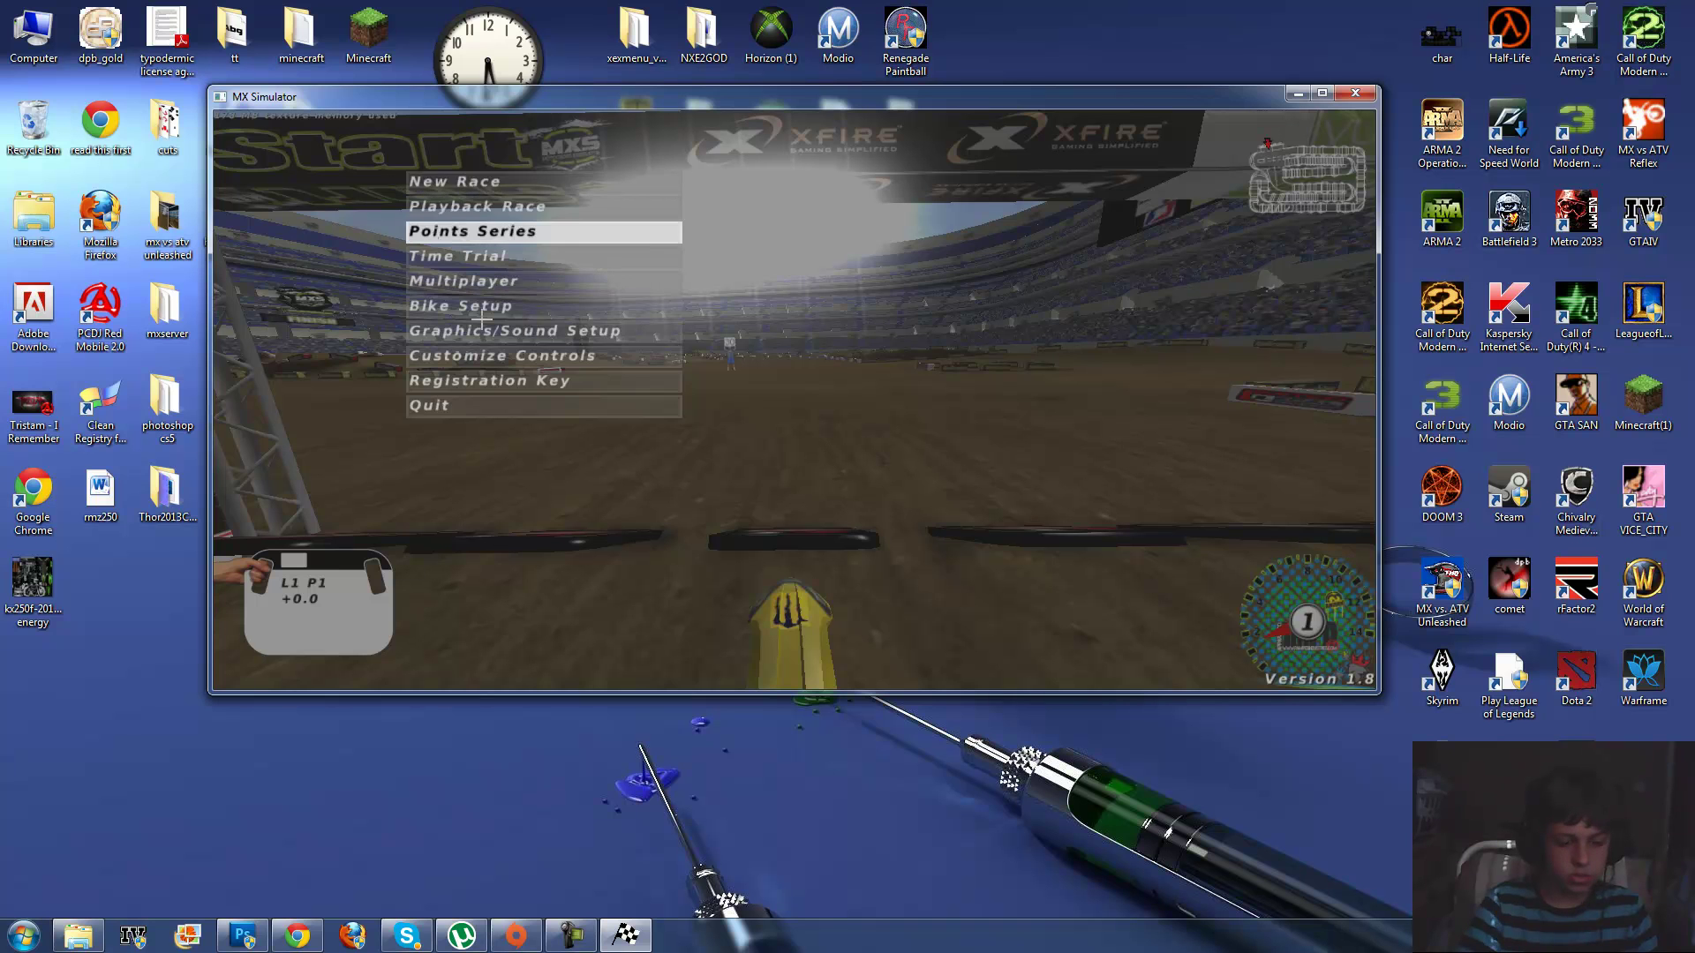
{"action": "key", "text": "Down"}
{"action": "key", "text": "Down"}
{"action": "key", "text": "Down"}
{"action": "key", "text": "Return"}
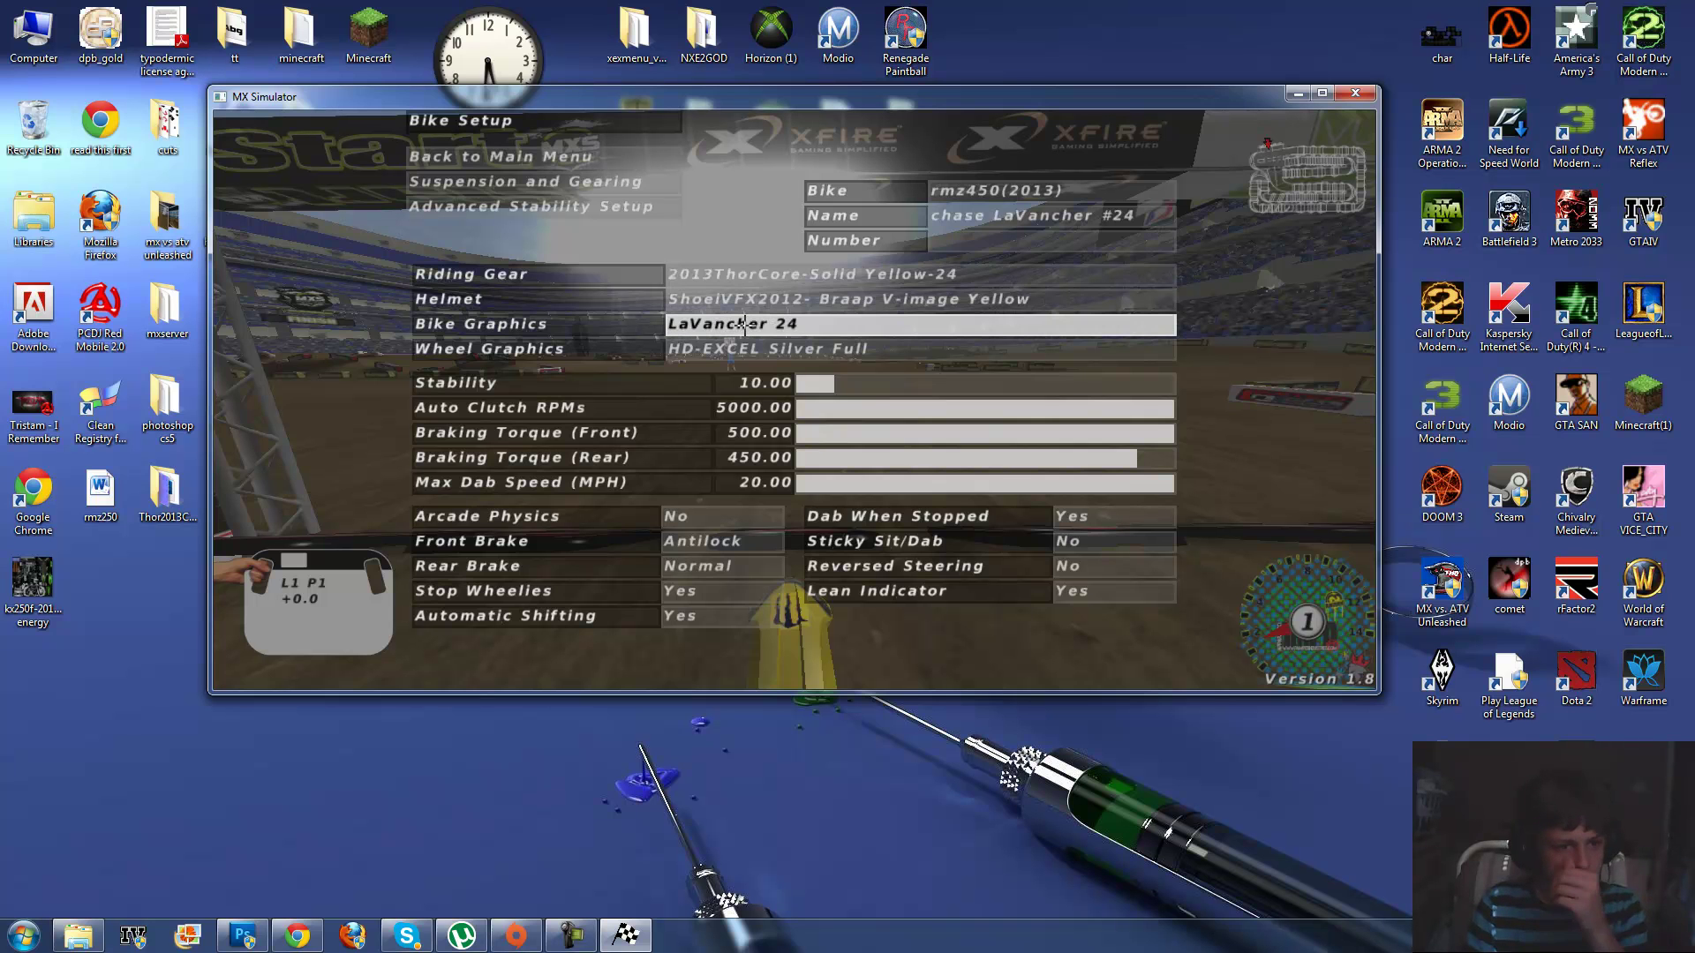
Change the bike to the kx250f(2009)
{"action": "left_click", "coordinate": [744, 323]}
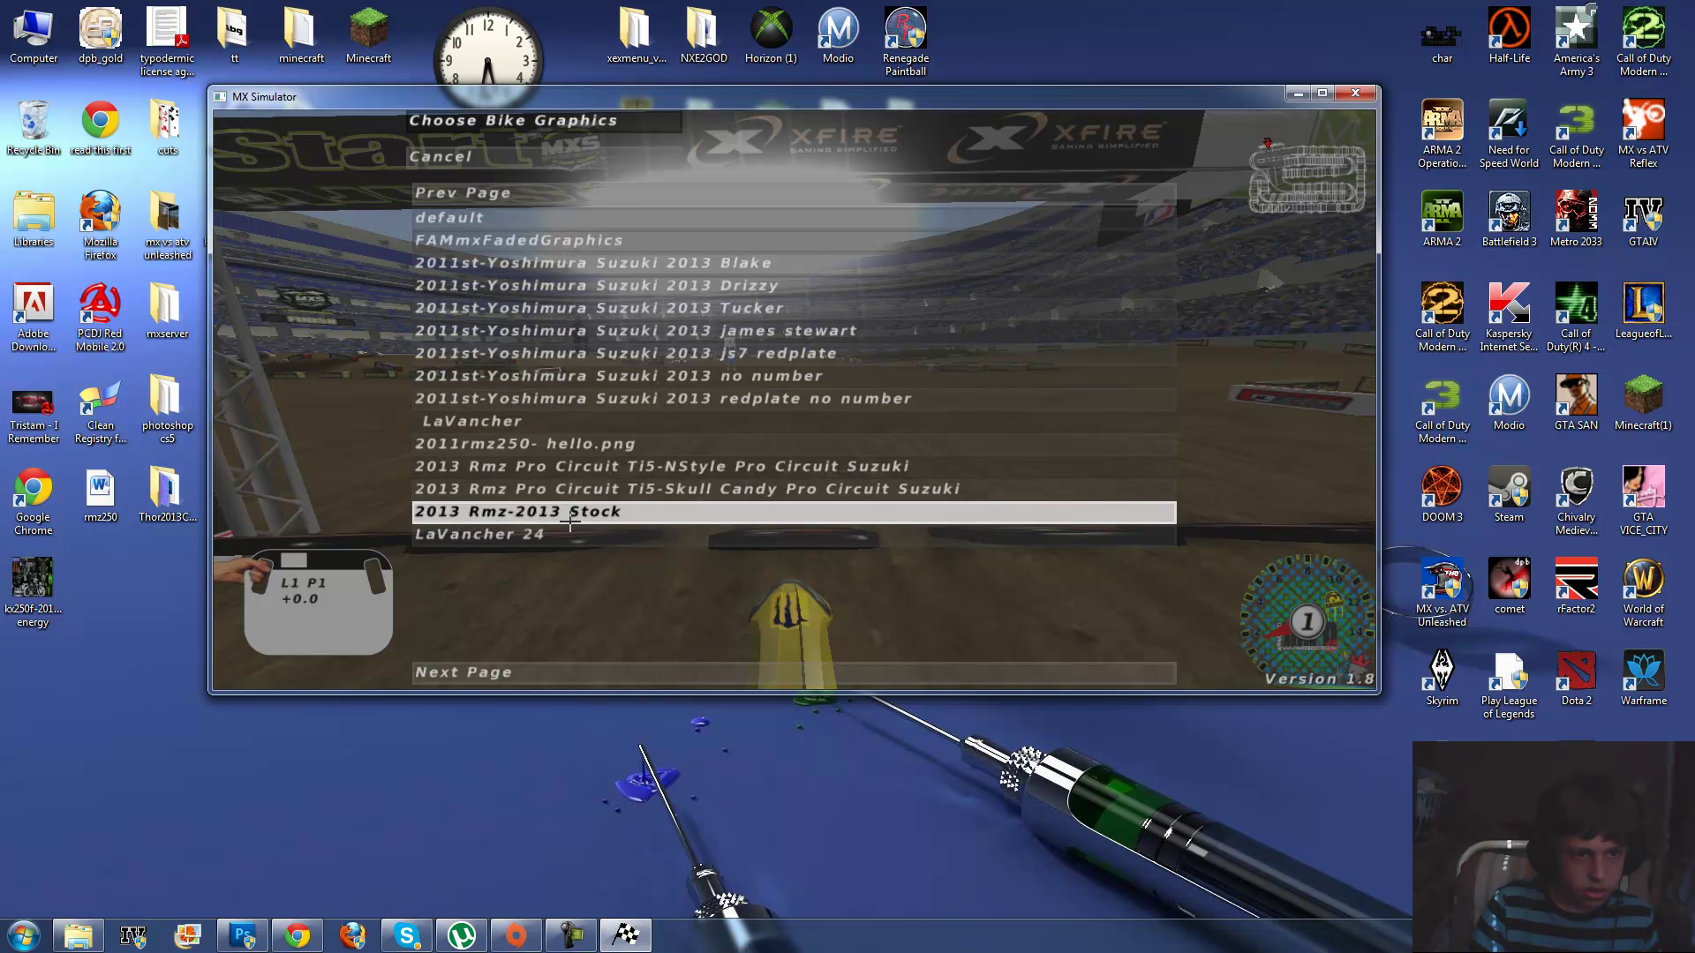
{"action": "left_click", "coordinate": [554, 159]}
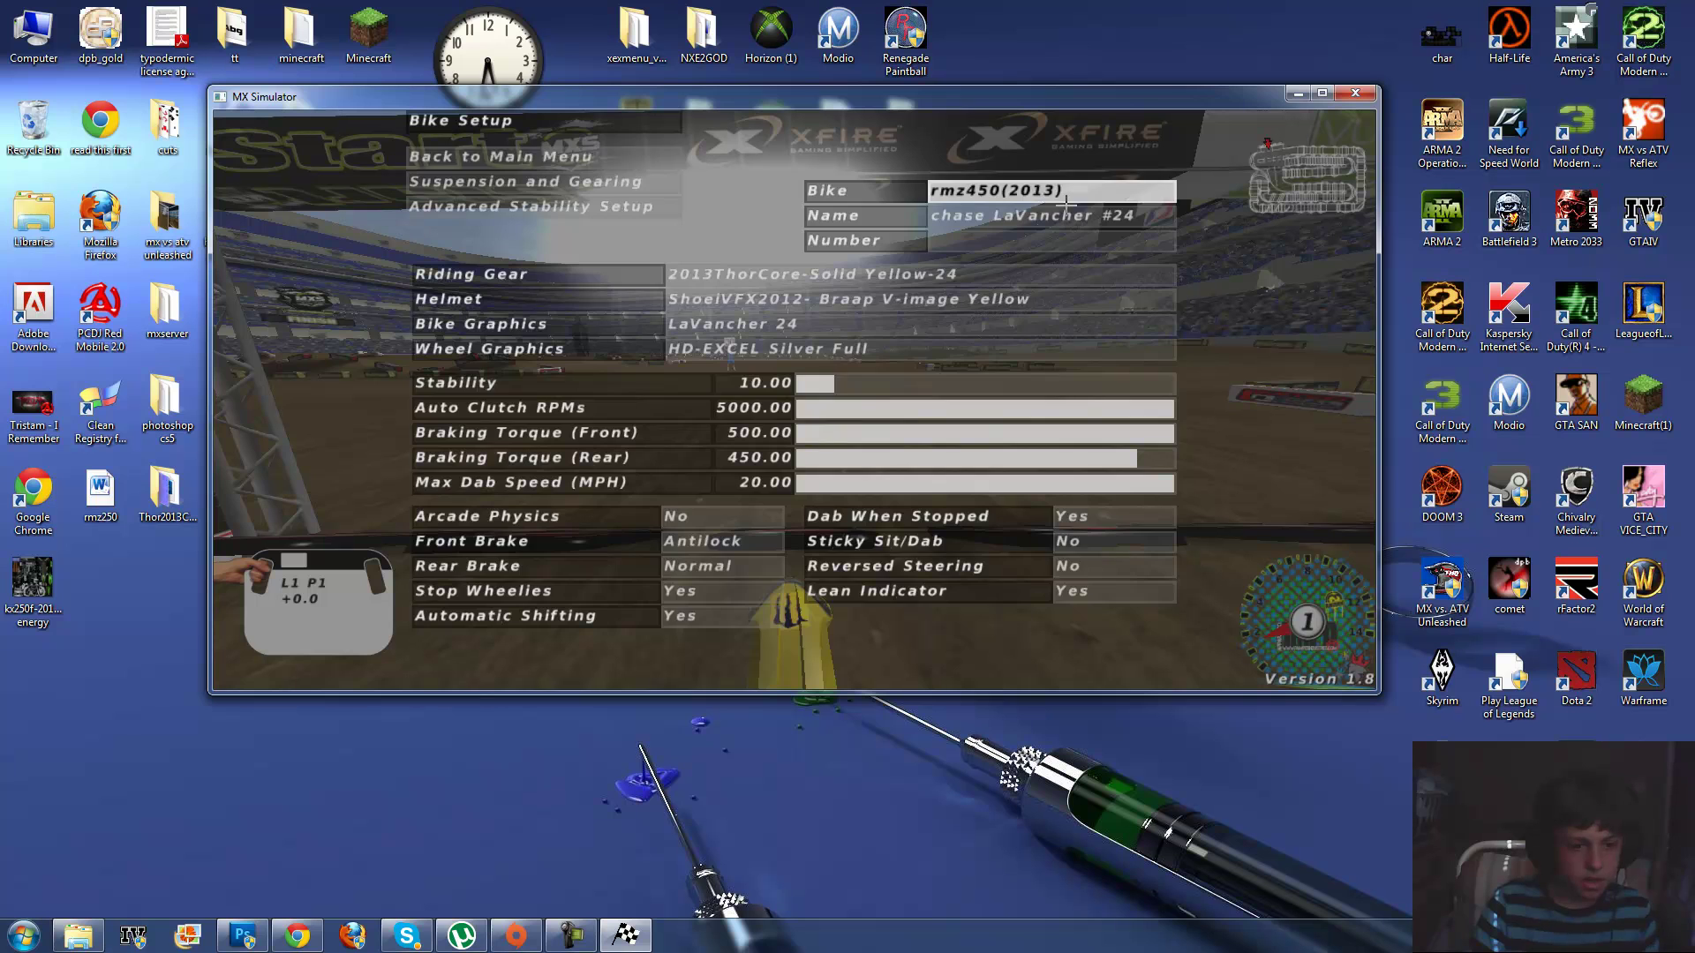
{"action": "left_click", "coordinate": [989, 190]}
{"action": "left_click", "coordinate": [656, 675]}
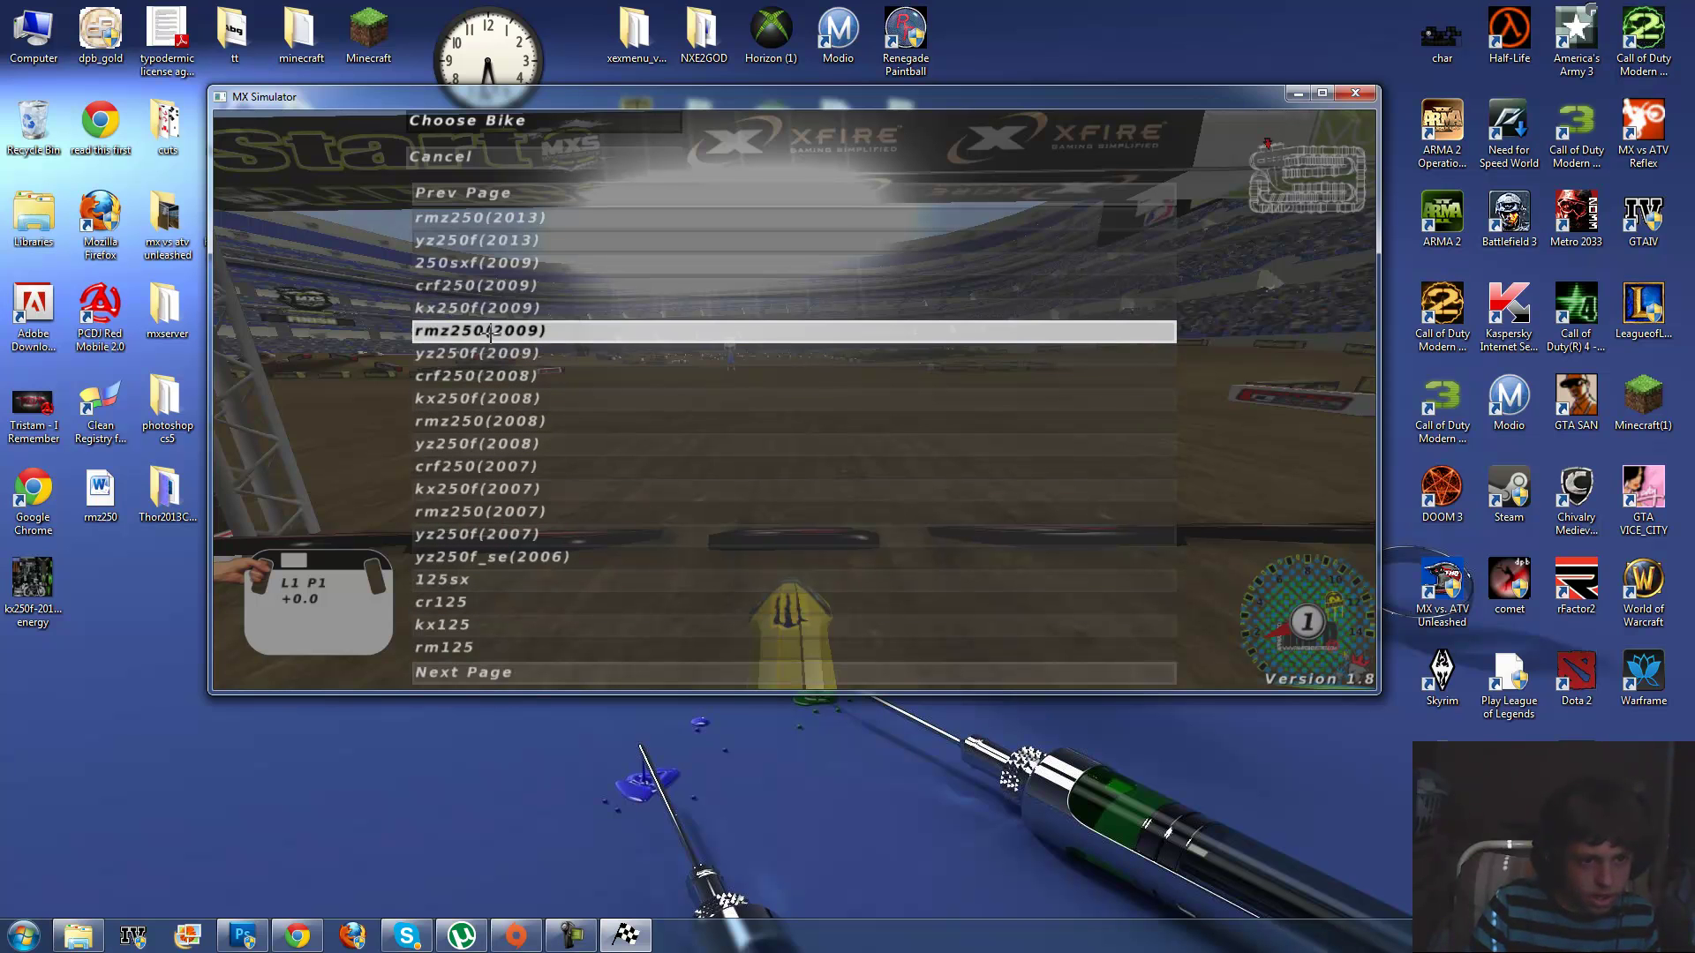
{"action": "left_click", "coordinate": [491, 331]}
Give the kx250f(2009) the 2011-example bike graphics
{"action": "left_click", "coordinate": [695, 330]}
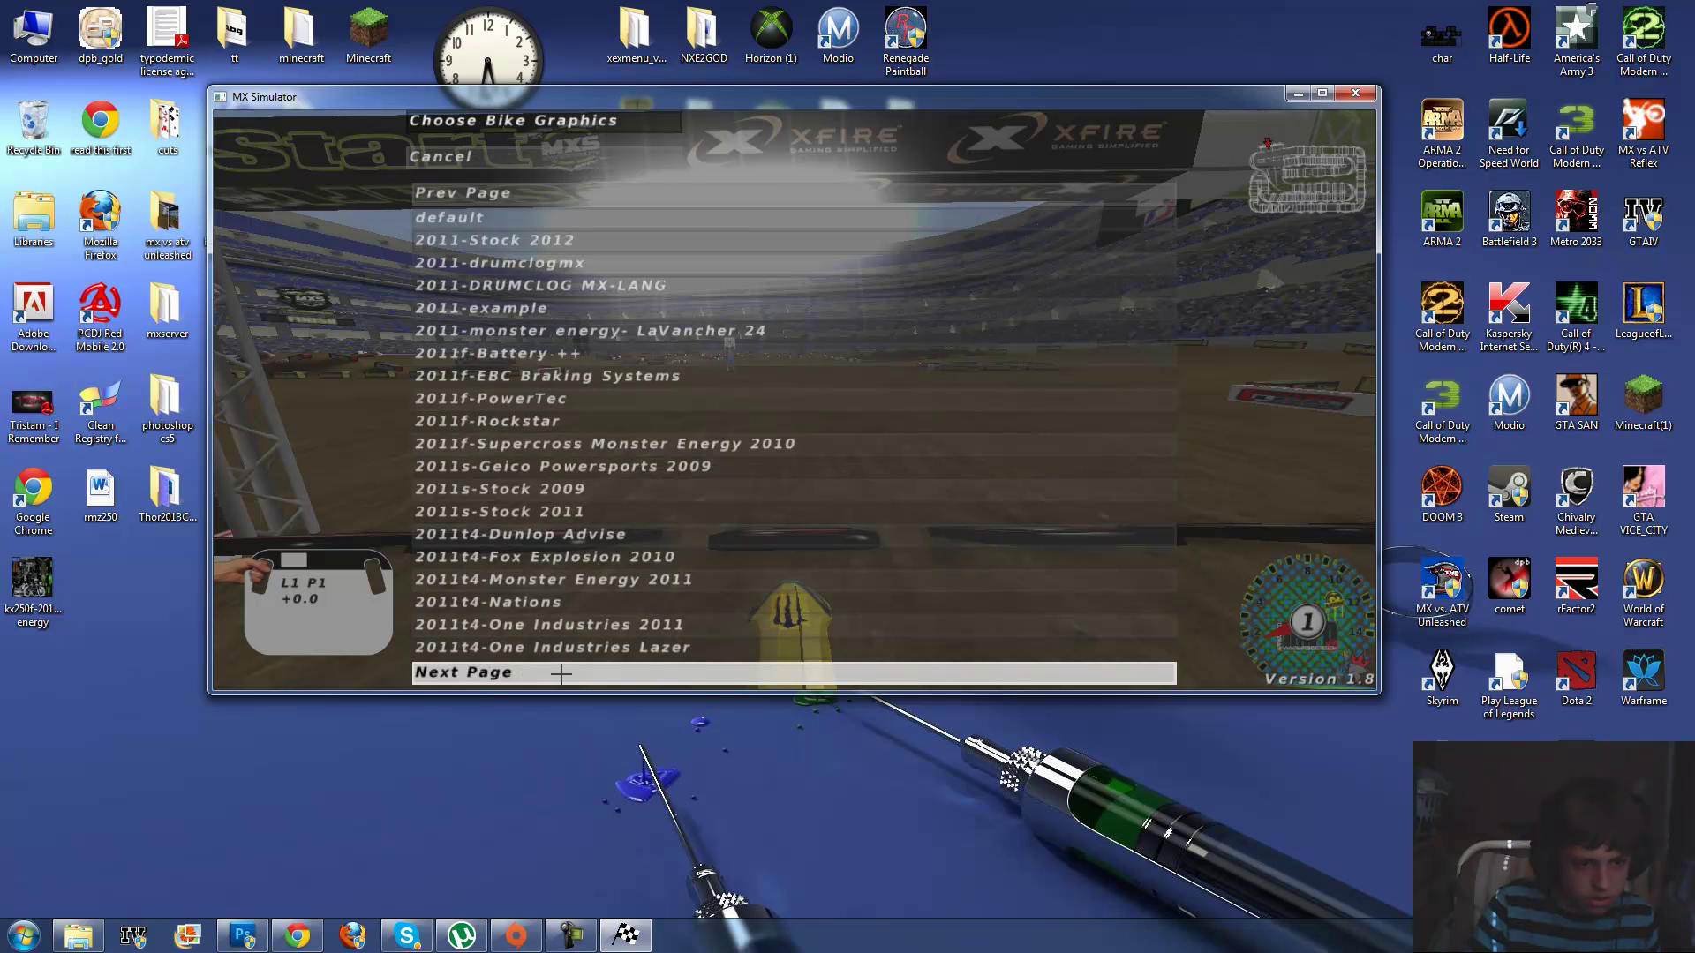
{"action": "left_click", "coordinate": [560, 673]}
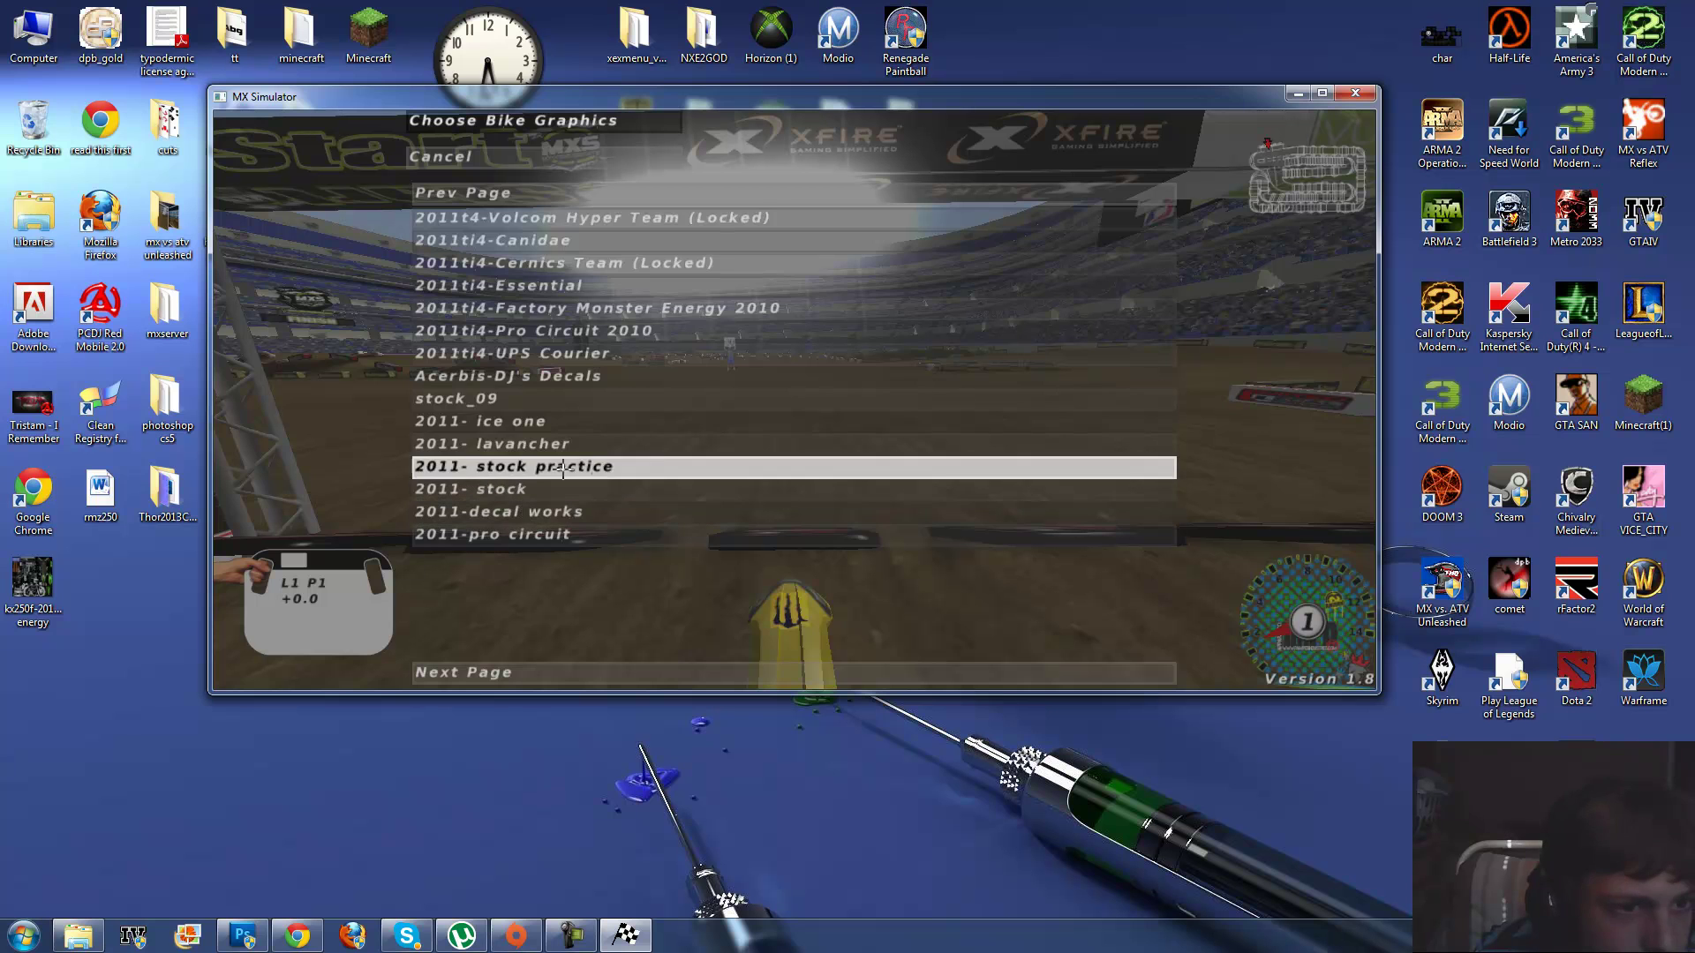
{"action": "left_click", "coordinate": [516, 195]}
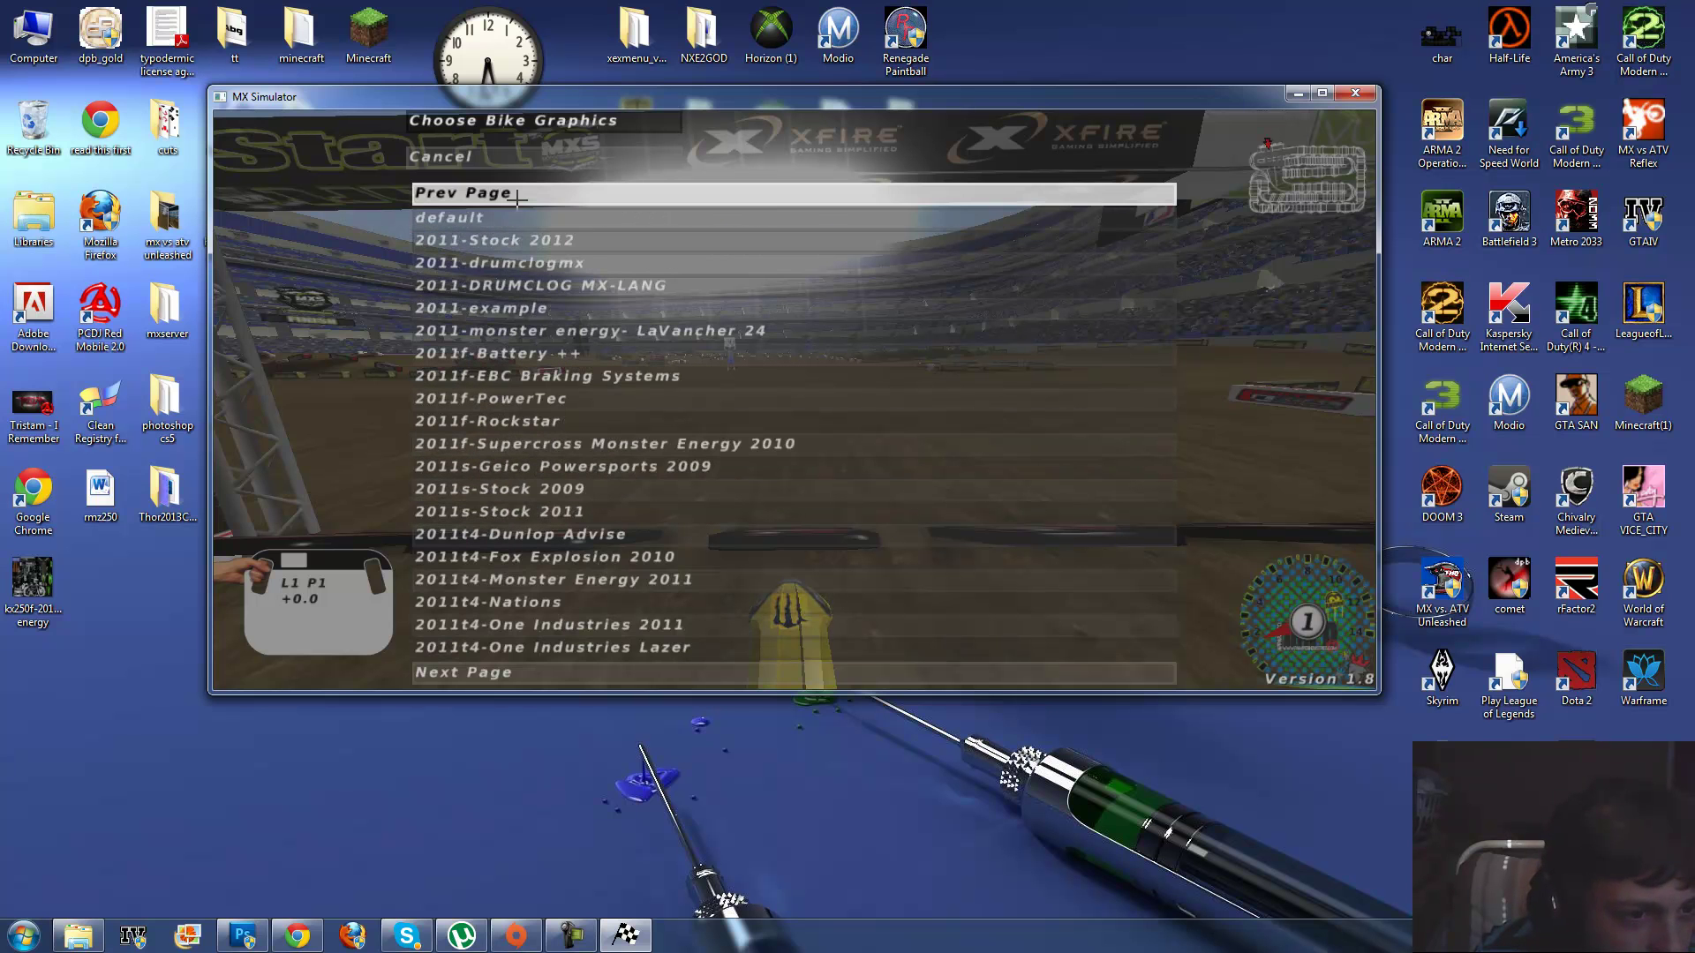
{"action": "left_click", "coordinate": [538, 309]}
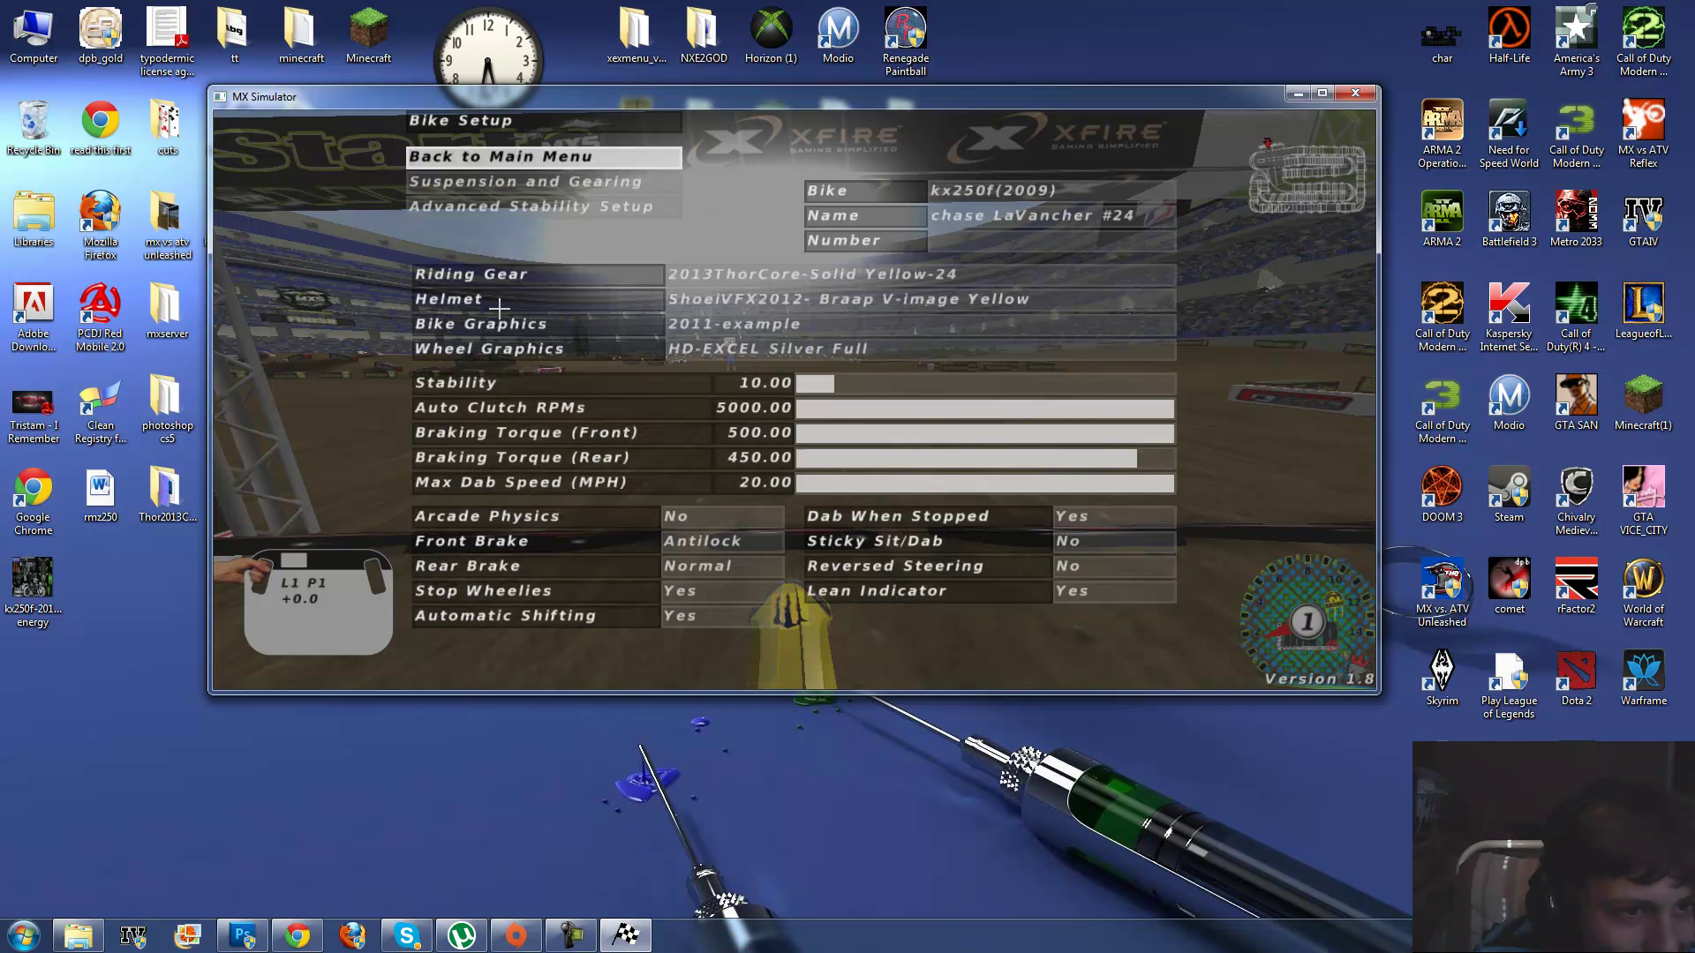
Return to the main menu and start a new race with the updated bike
{"action": "left_click", "coordinate": [516, 158]}
{"action": "left_click", "coordinate": [513, 181]}
{"action": "left_click", "coordinate": [512, 182]}
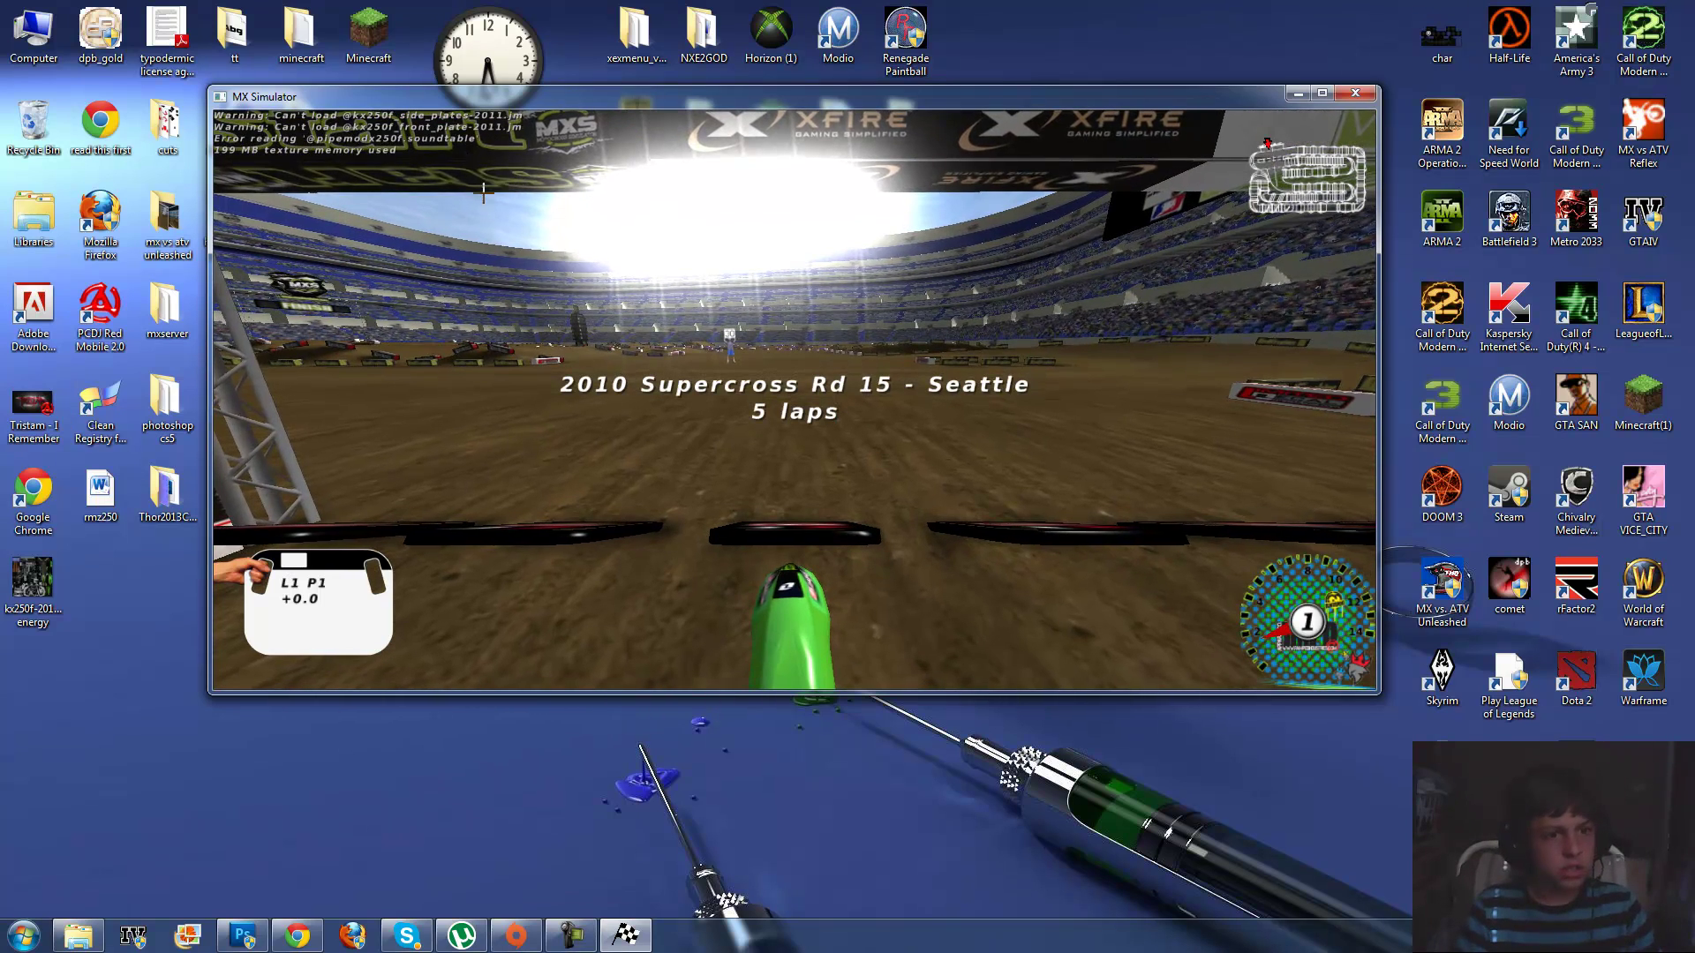
Play the default race replay to view the kx250f's white 24 graphics, then reopen the main menu
{"action": "key", "text": "Escape"}
{"action": "left_click", "coordinate": [481, 208]}
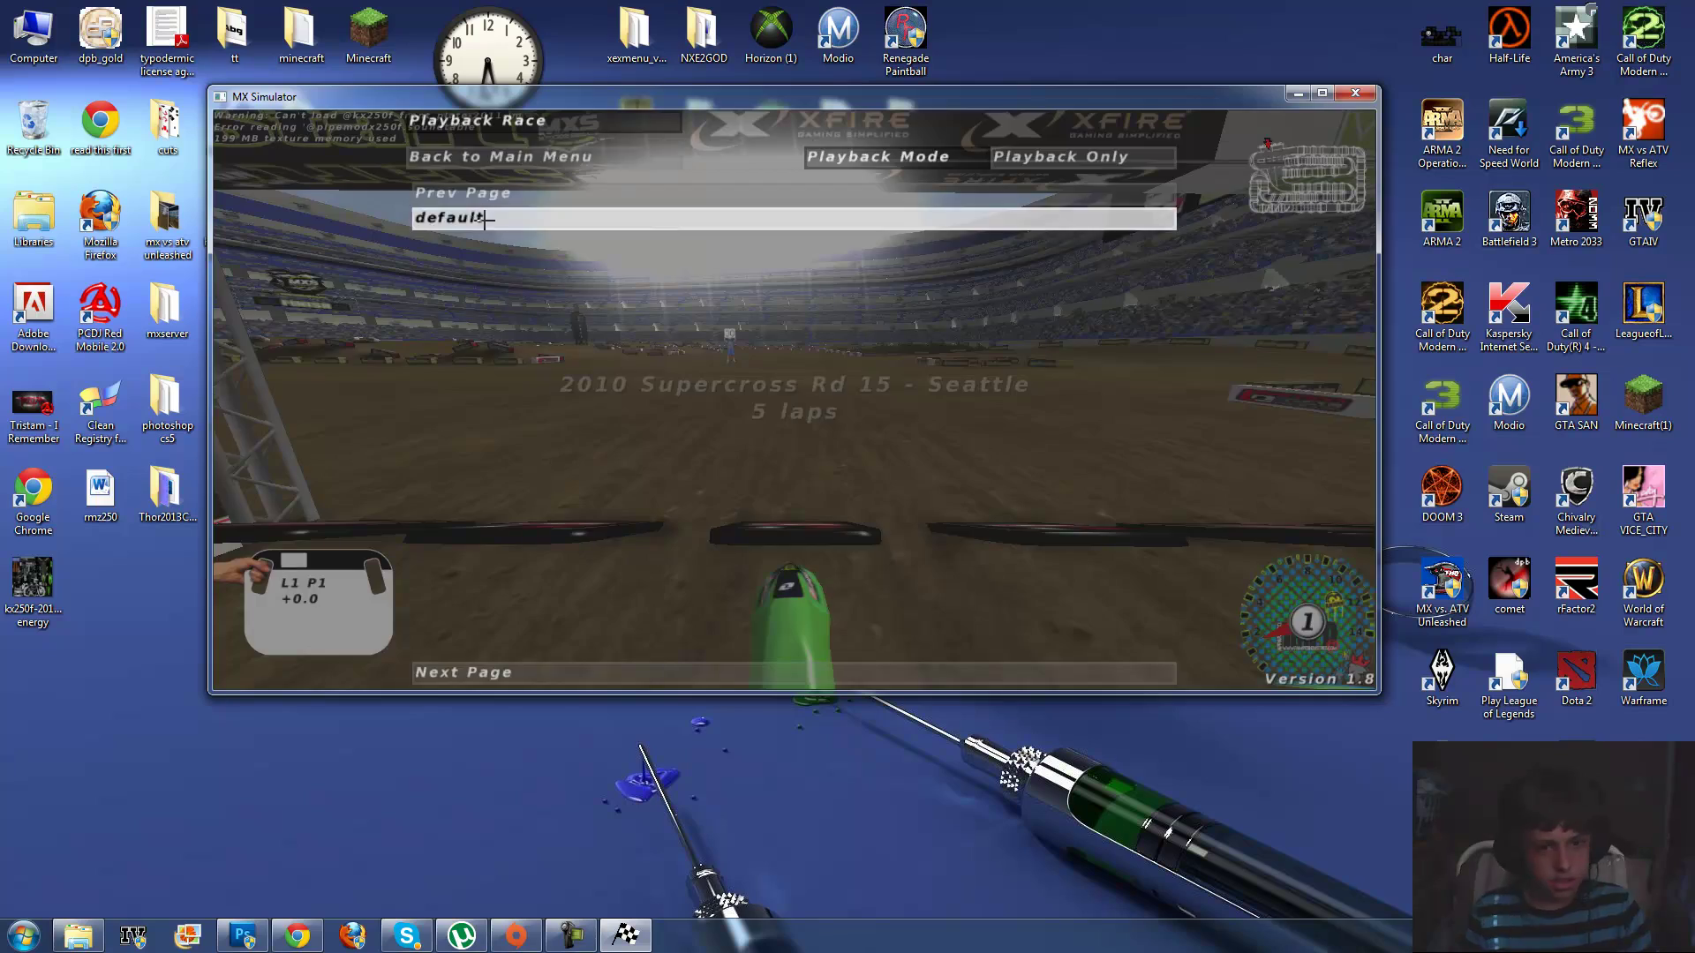
{"action": "left_click", "coordinate": [485, 217]}
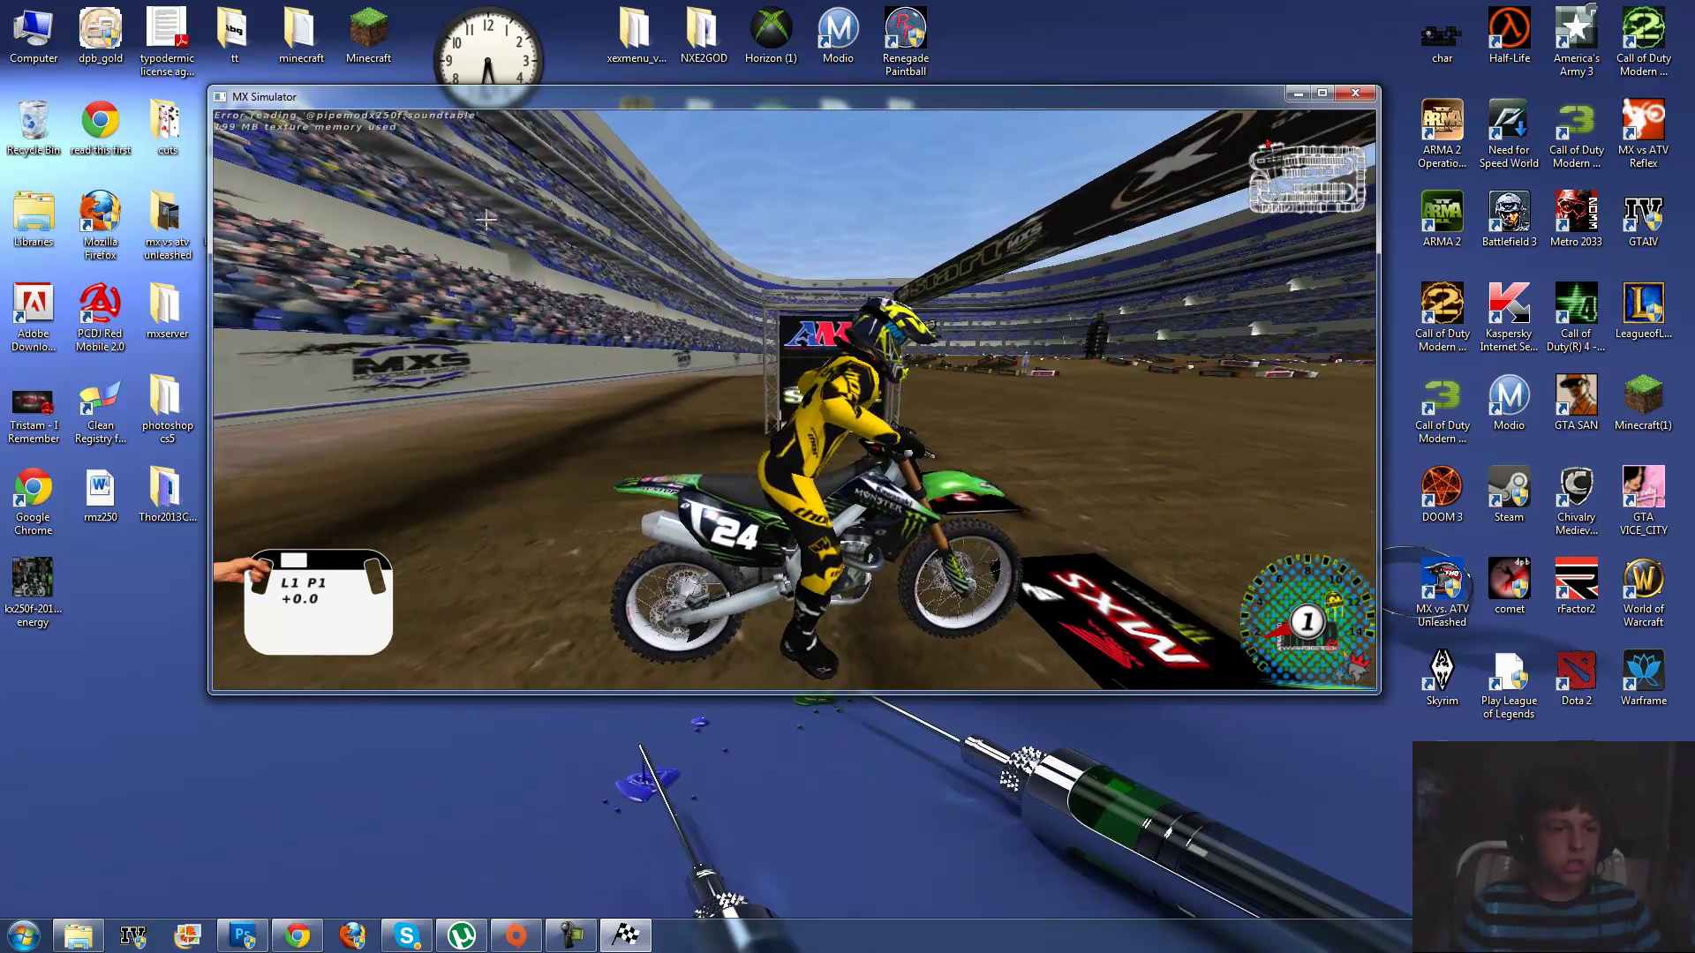
{"action": "key", "text": "Escape"}
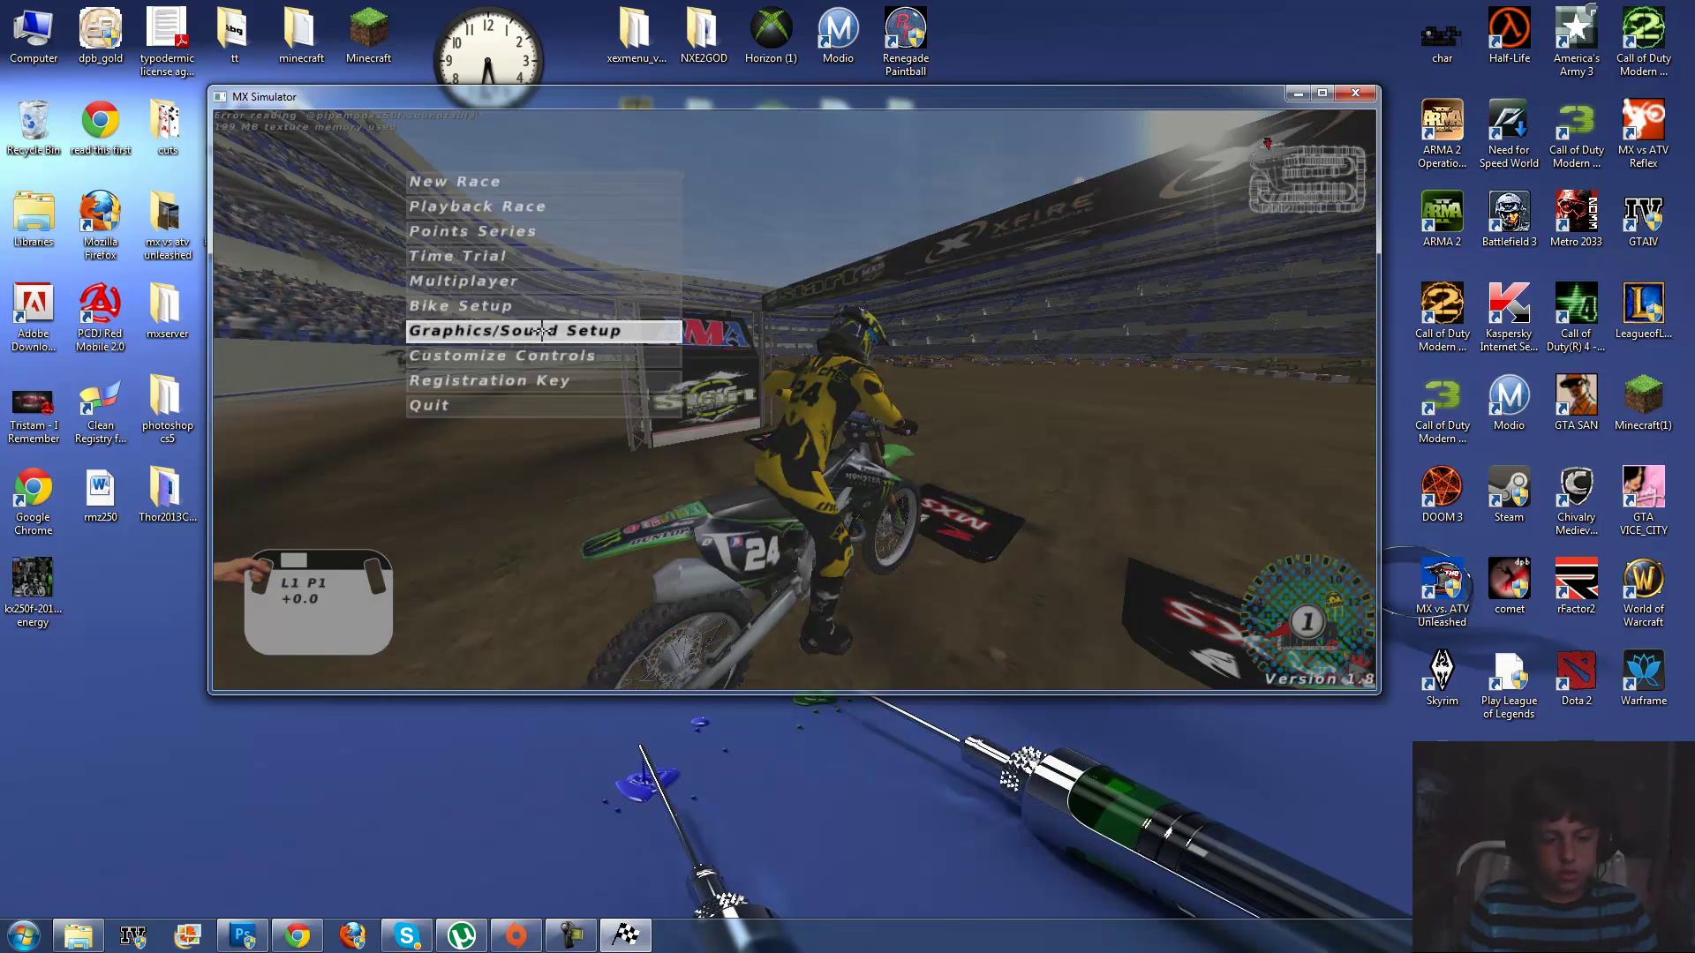
{"action": "left_click", "coordinate": [534, 937]}
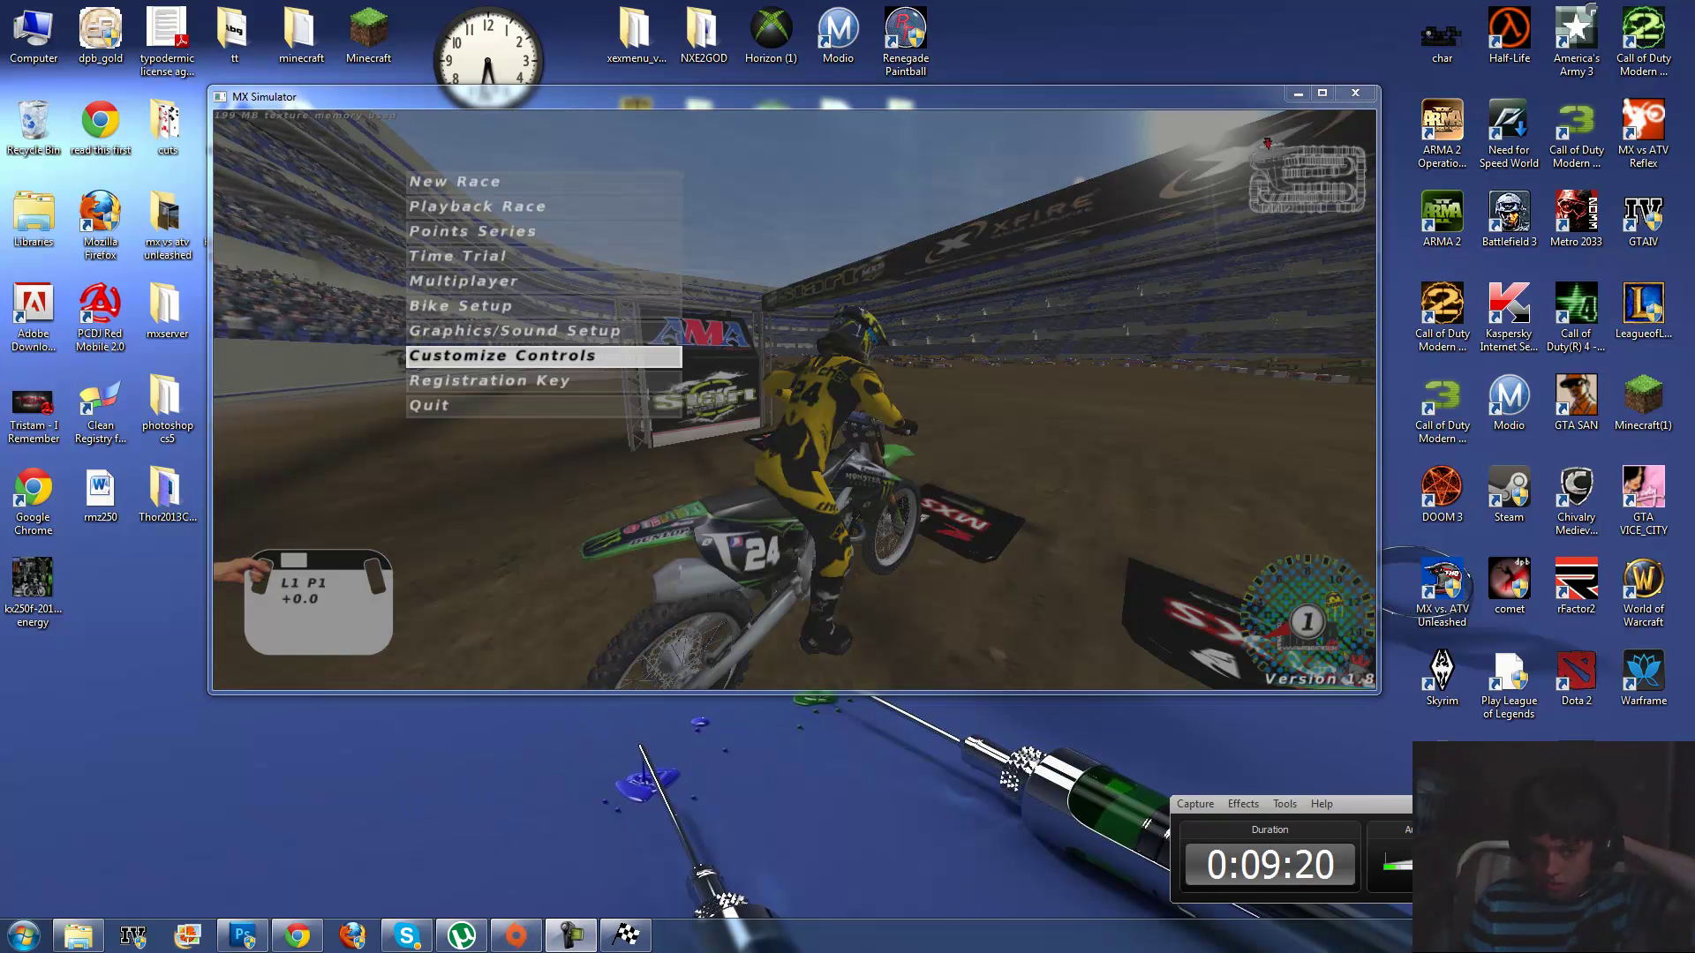